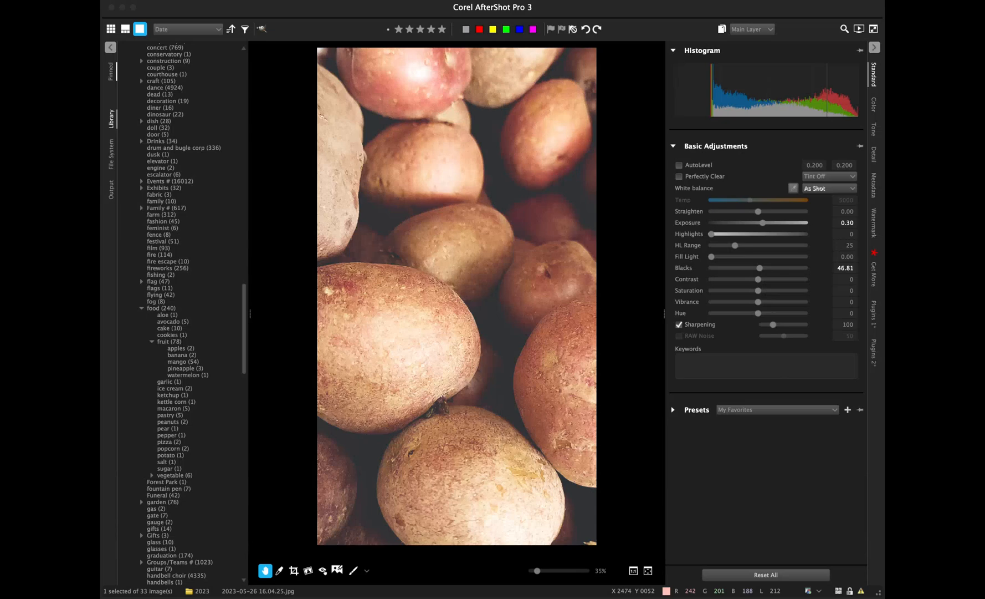
- Pull the Blue channel curve midpoint down to warm the potato photo, then show its metadata
click(874, 105)
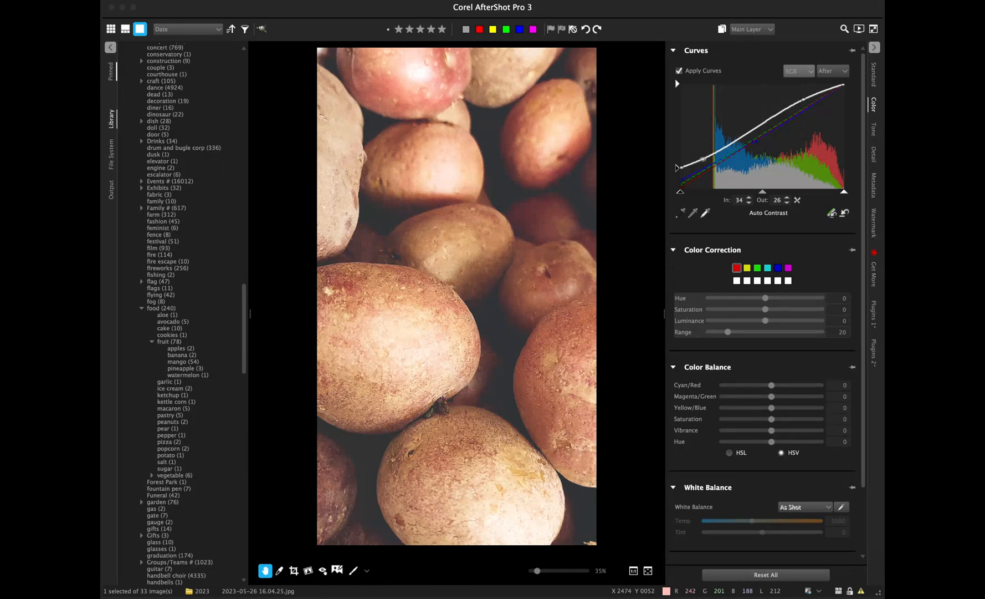
click(797, 102)
drag(754, 141, 758, 137)
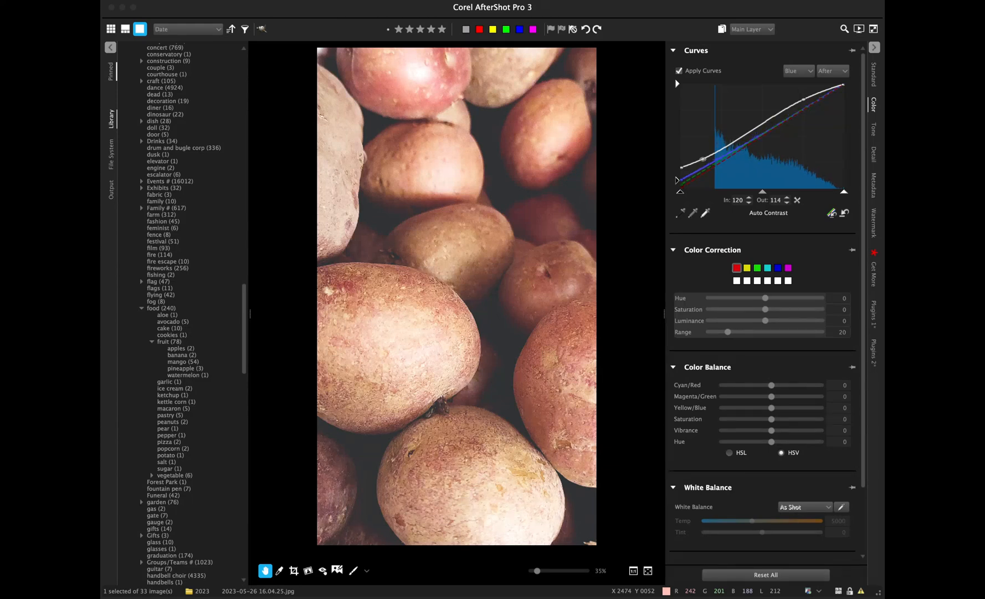
click(874, 185)
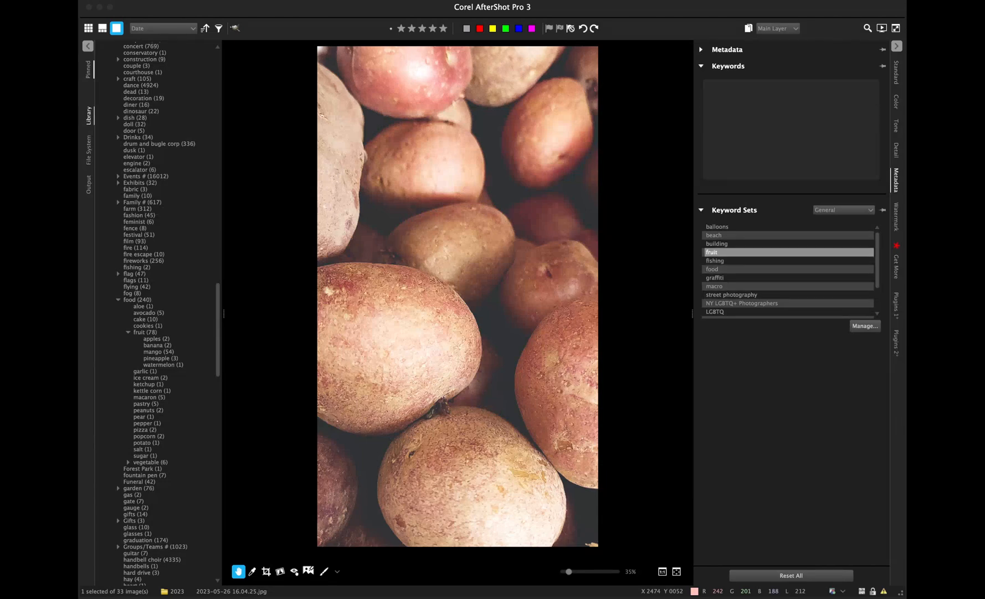
- Add 'food' from Keyword Sets and '; potato' to give the photo keywords food; potato
click(721, 268)
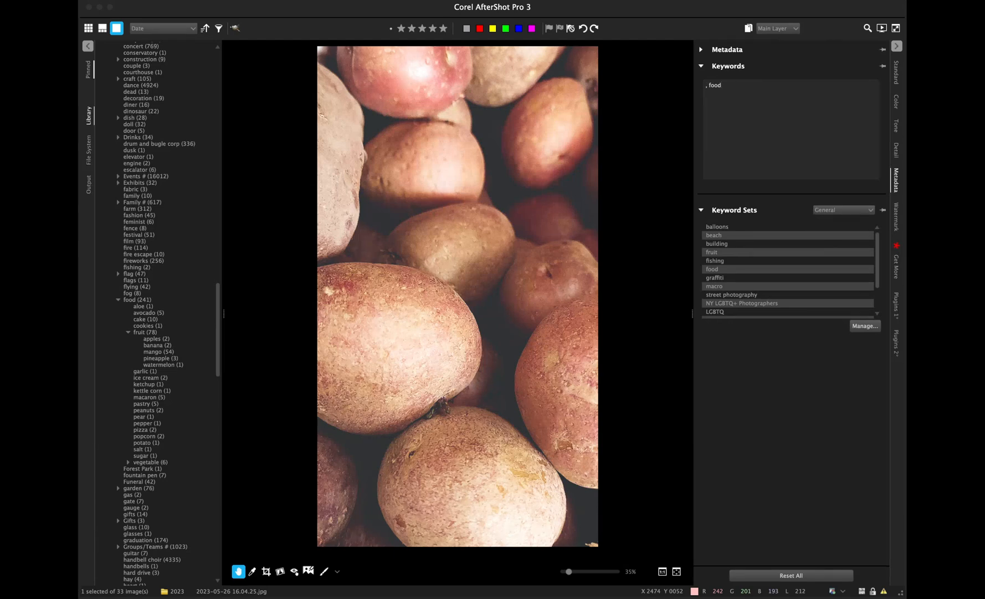
text(; potato)
key(Return)
- Switch to the thumbnail grid showing all 33 images of the 2023 folder
click(88, 28)
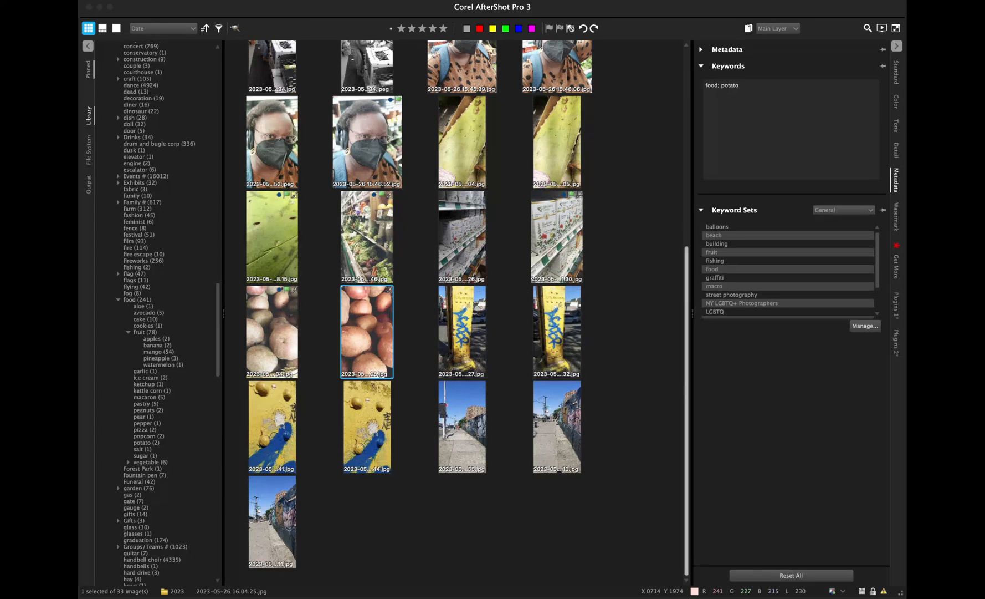
- Scroll the thumbnail browser up to view the top of the grid
scroll(466, 310, up, 10)
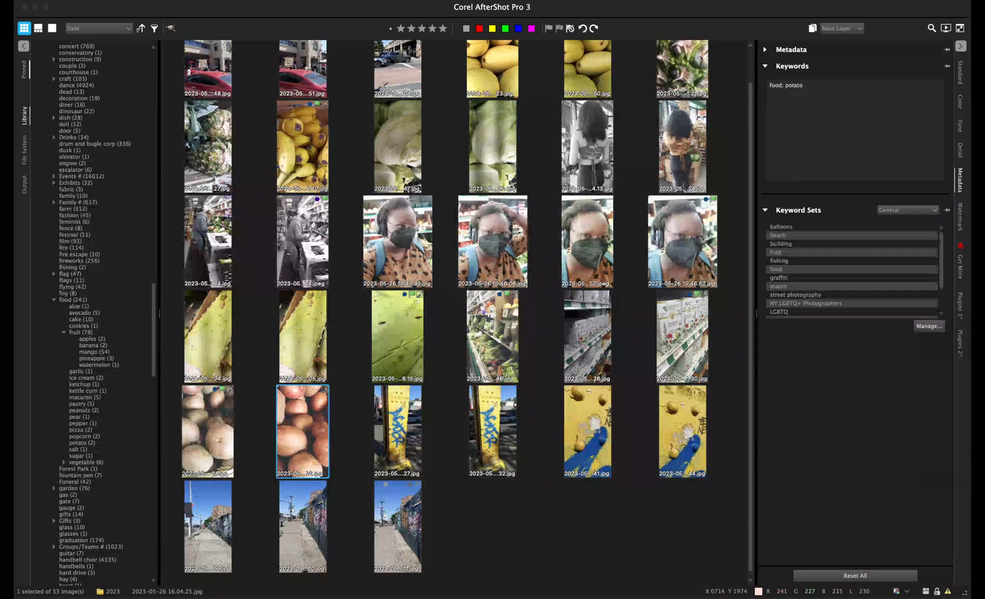
- Show the selected potato photo enlarged in the single-image view
scroll(455, 312, up, 2)
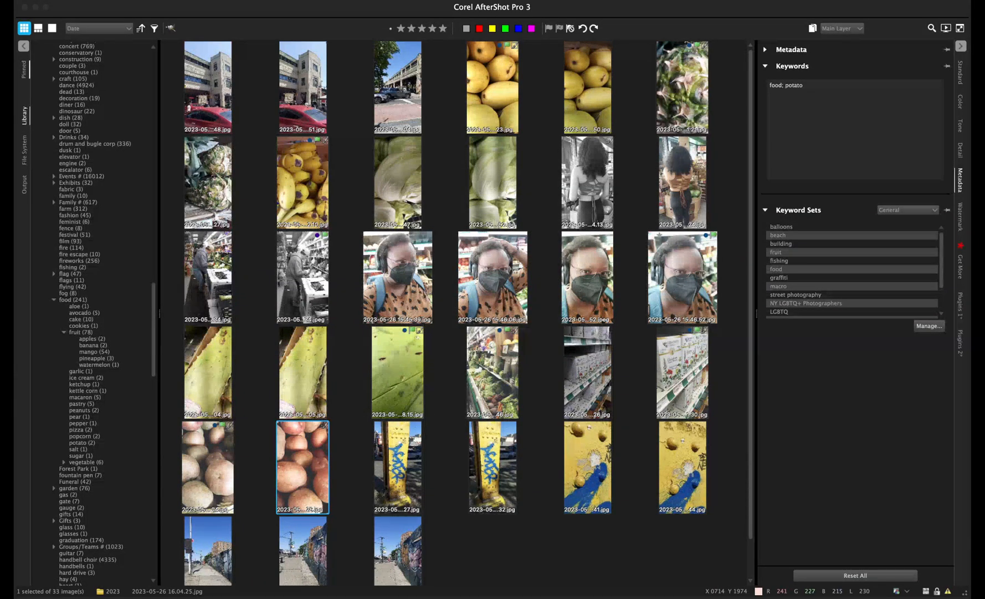
scroll(682, 333, down, 1)
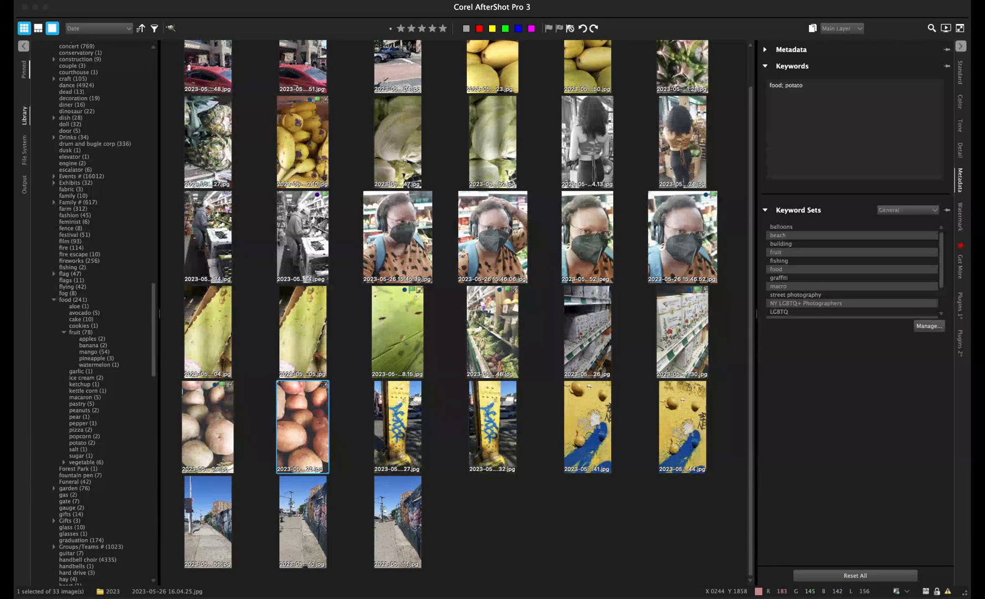
click(52, 27)
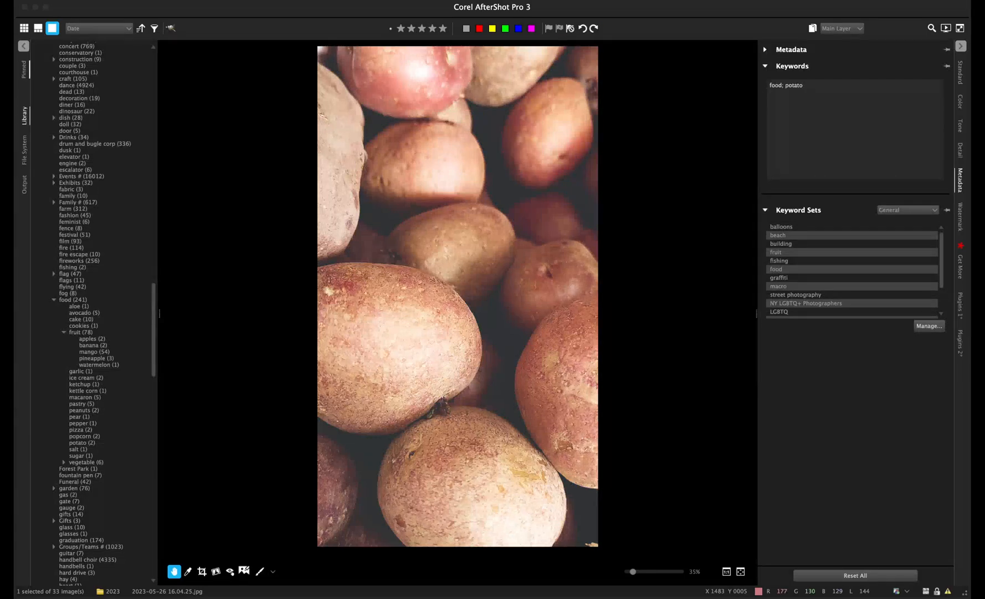
- Mark the potato photo with the blue colour label
click(518, 28)
- Step through the next pole photos and settle on 2023-05-26 16.07.27.jpg
key(Right)
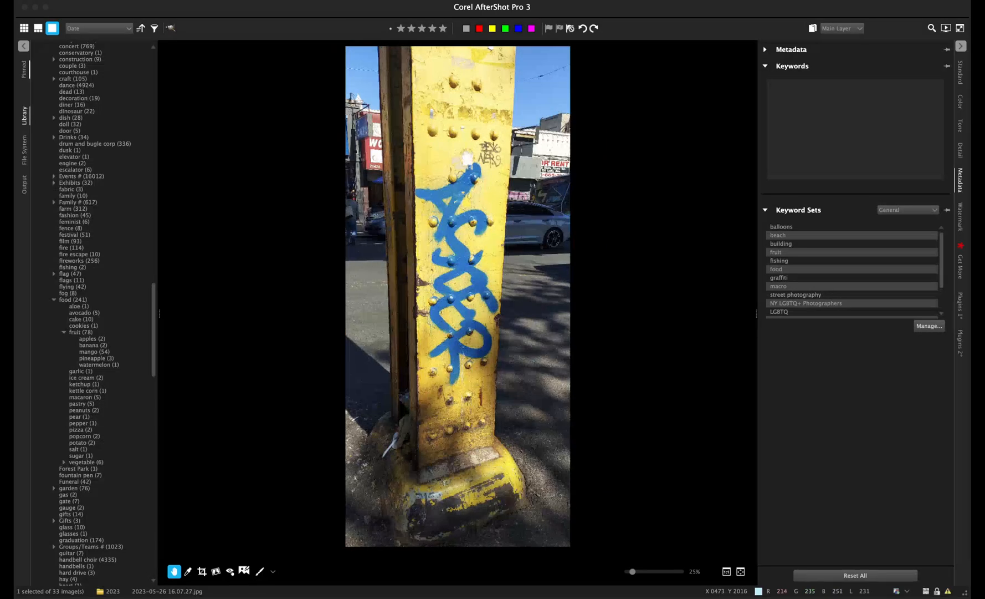
key(Right)
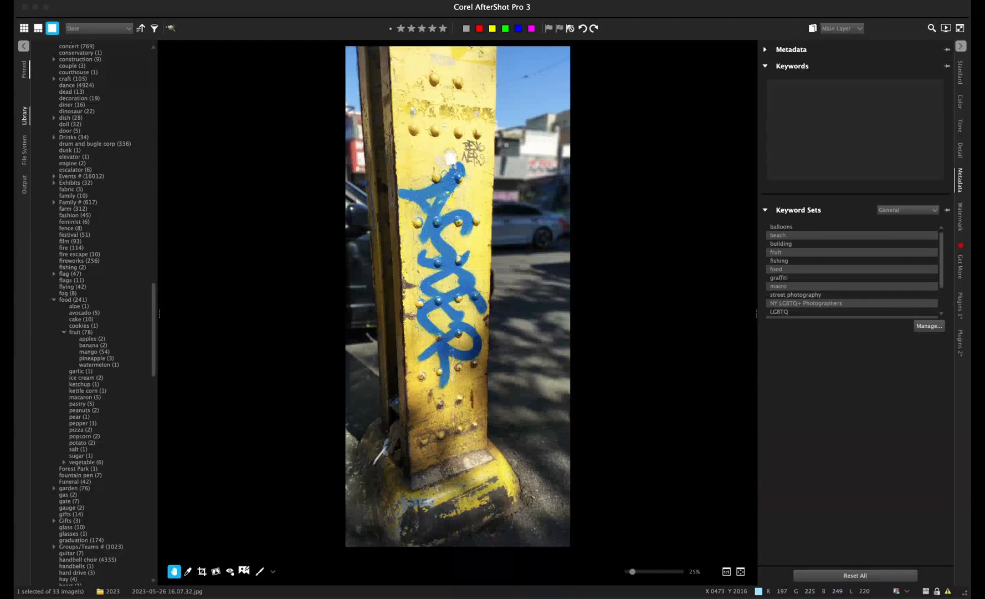
key(Right)
key(Left)
key(Left)
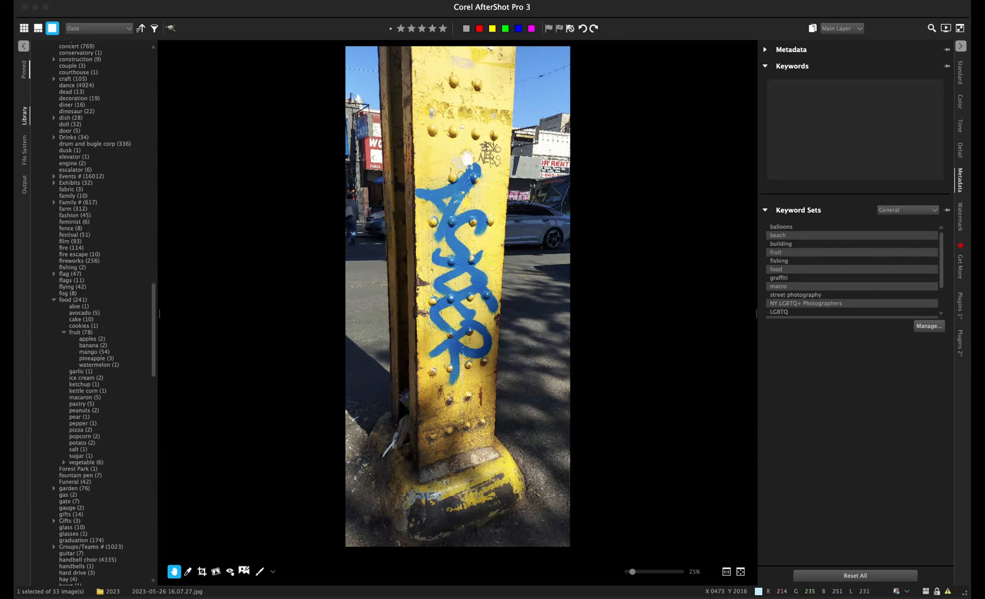
- Zoom the preview out and back in, then move to 2023-05-26 16.07.32.jpg
scroll(458, 295, down, 1)
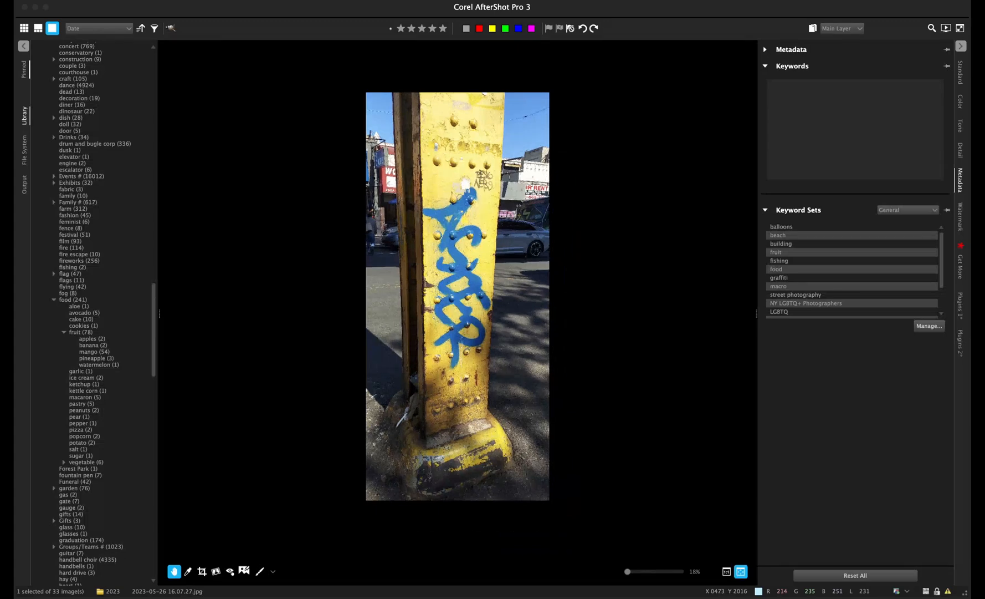
scroll(457, 295, up, 1)
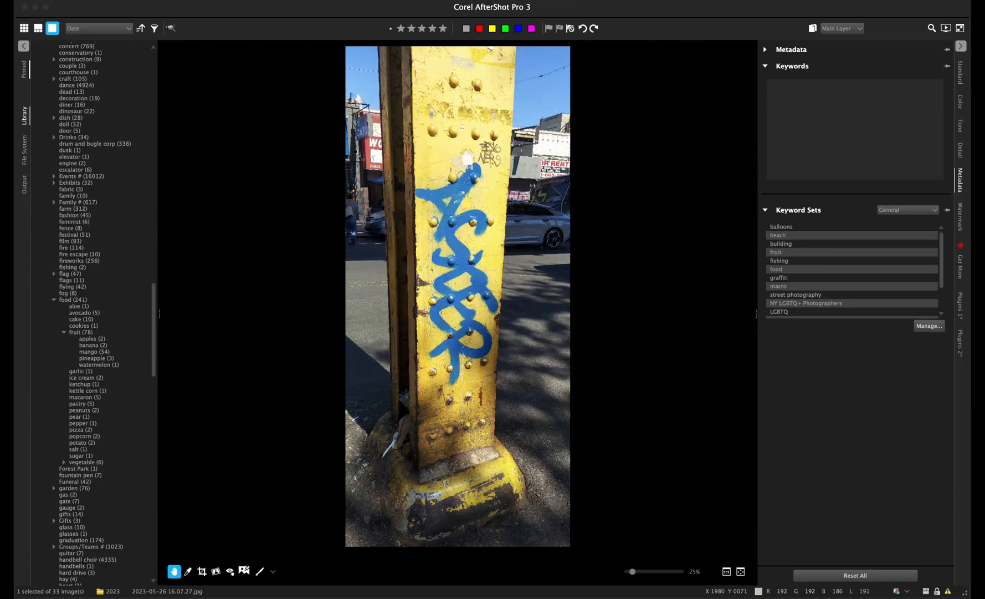
key(Right)
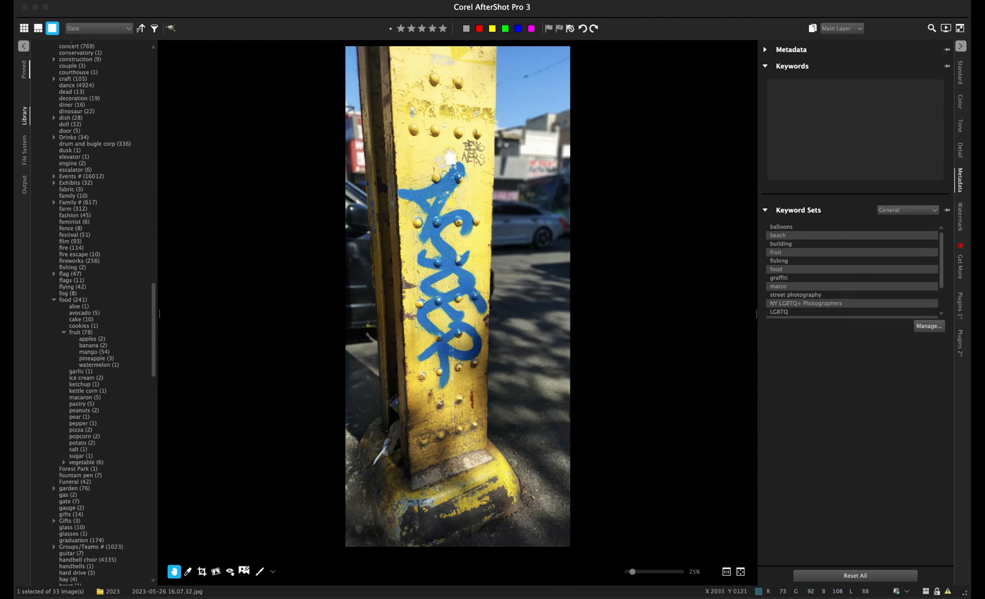
- Enable sharpening in Basic Adjustments and straighten the 16.07.32 pole photo to 1.48
click(961, 73)
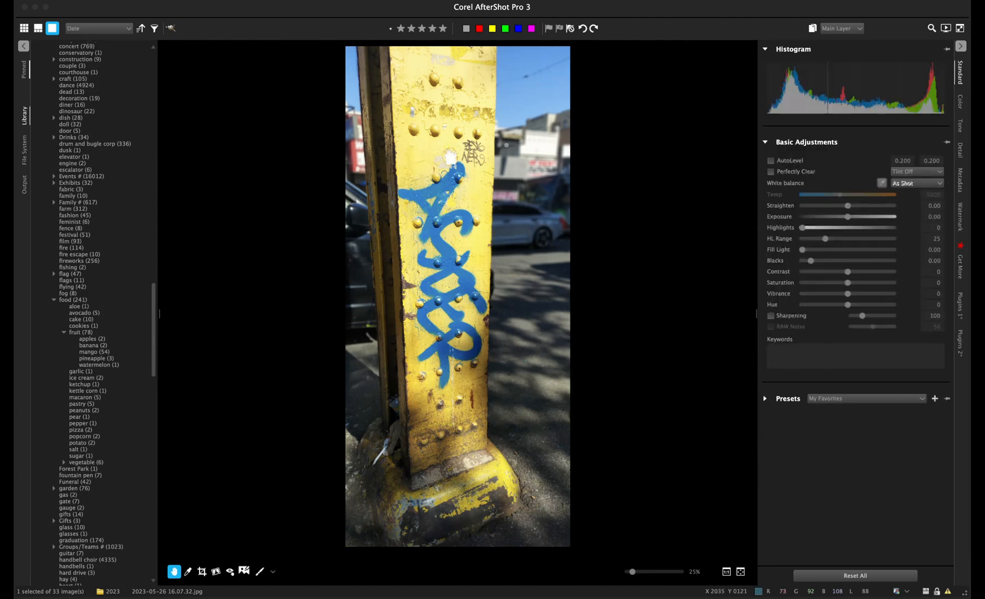
click(771, 315)
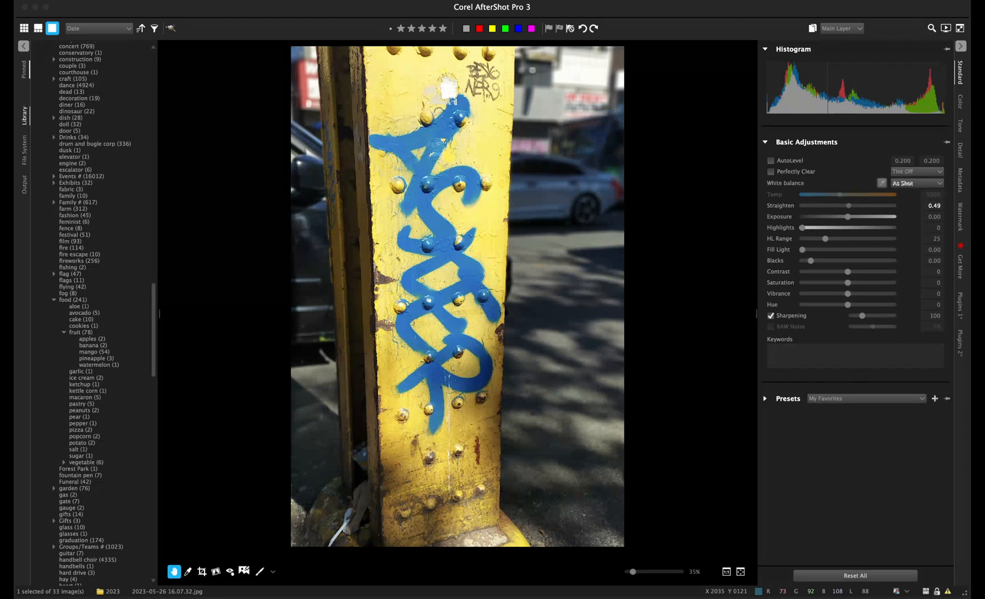
drag(849, 205, 850, 206)
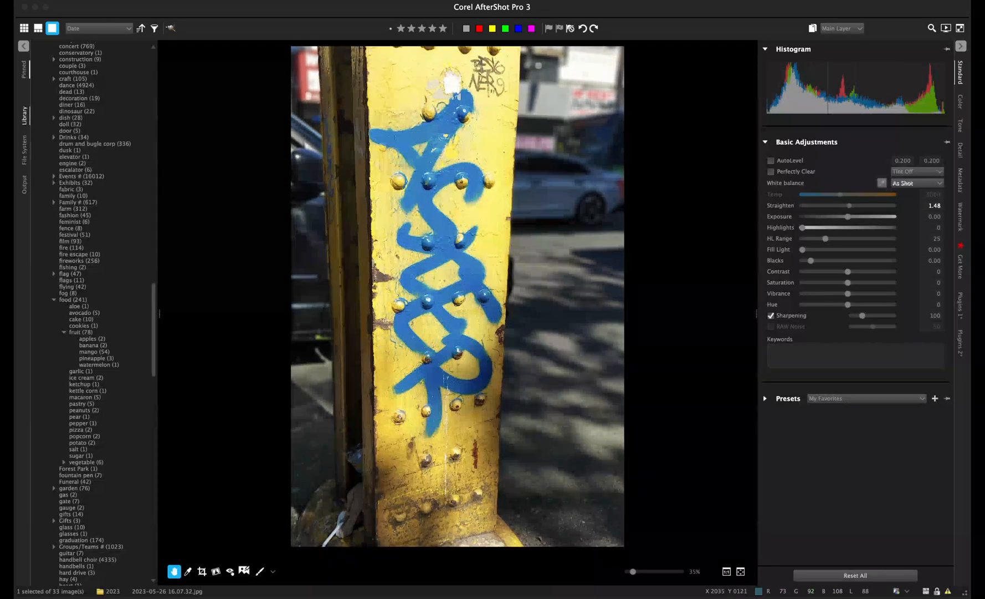
drag(850, 206, 849, 205)
- Crop the pole photo with the frame shifted slightly lower and apply it
click(202, 571)
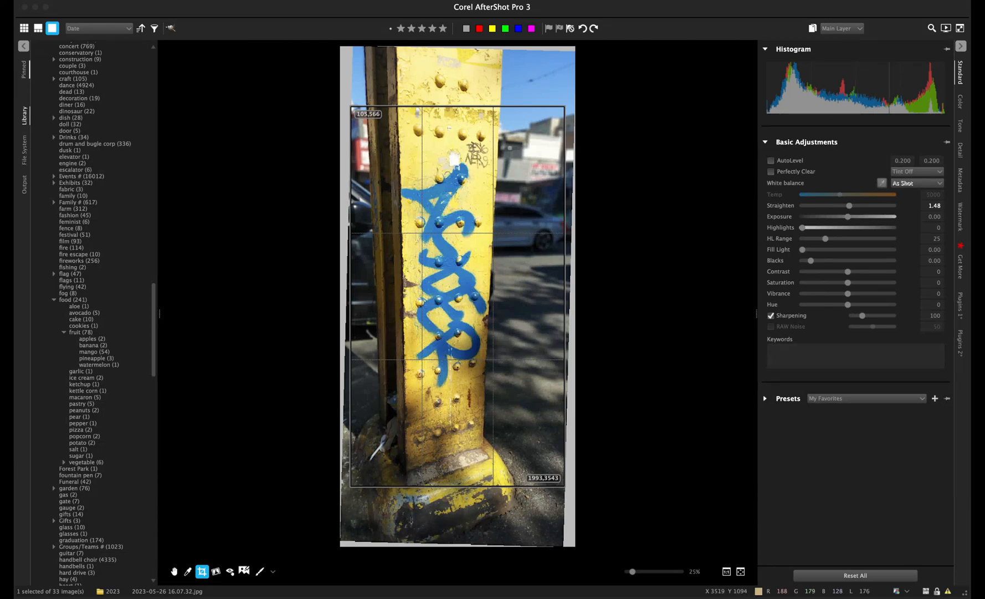
mouse_move(458, 297)
mouse_down()
mouse_move(458, 318)
mouse_move(458, 301)
mouse_up()
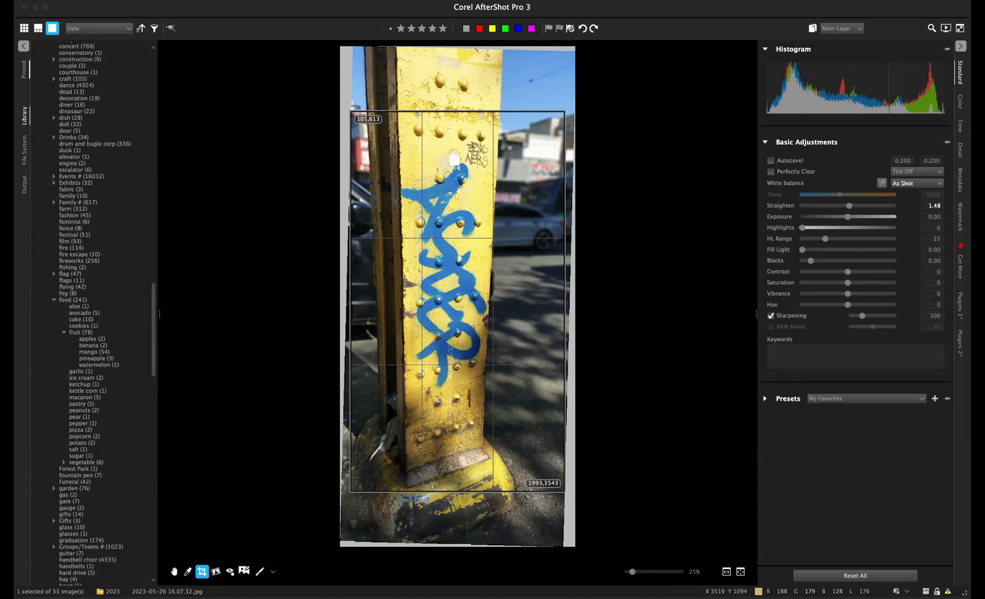
key(Return)
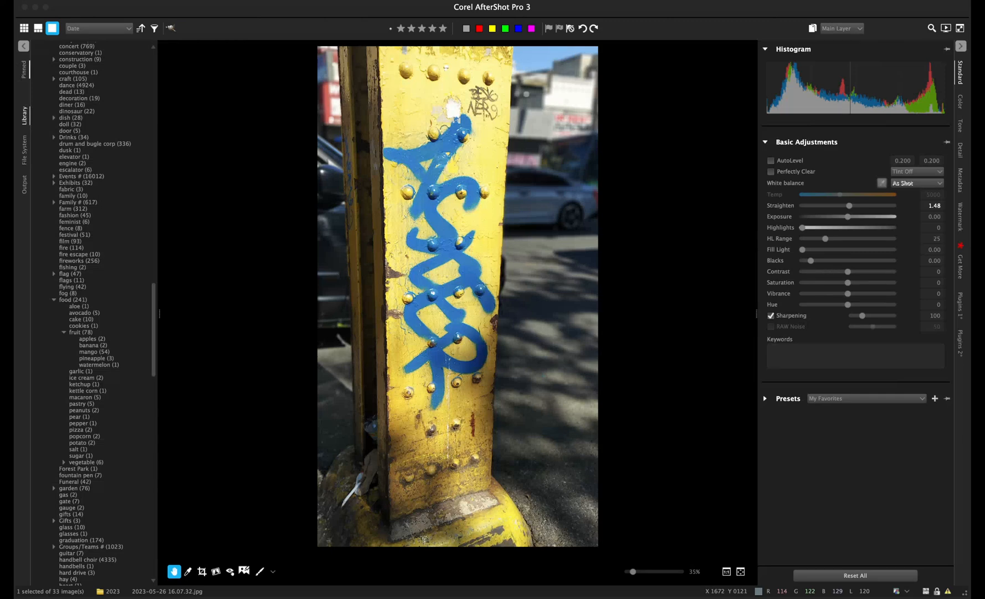
- Commit the straightened crop so the pillar photo is tightly framed in portrait
key(c)
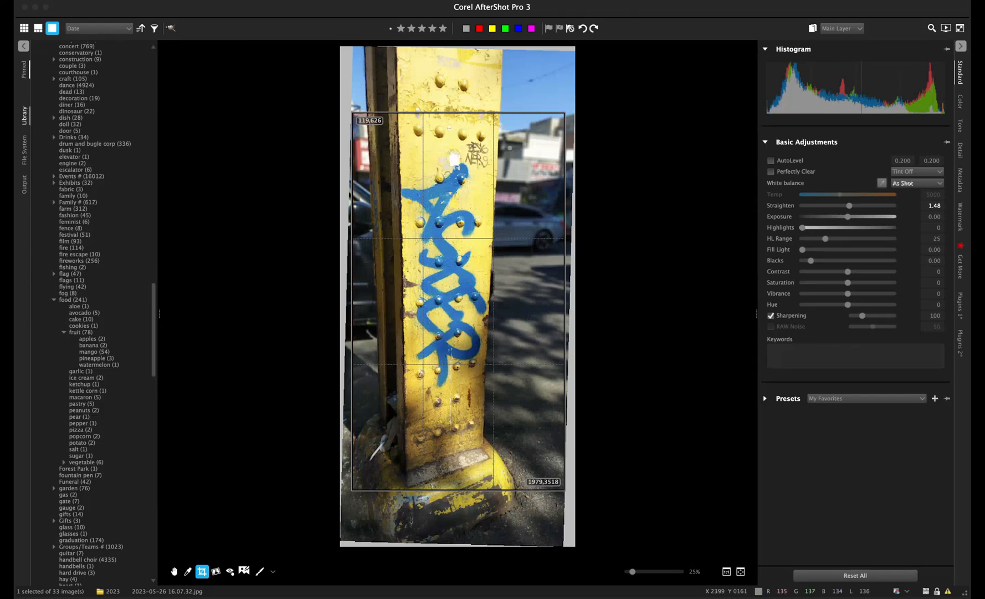
key(c)
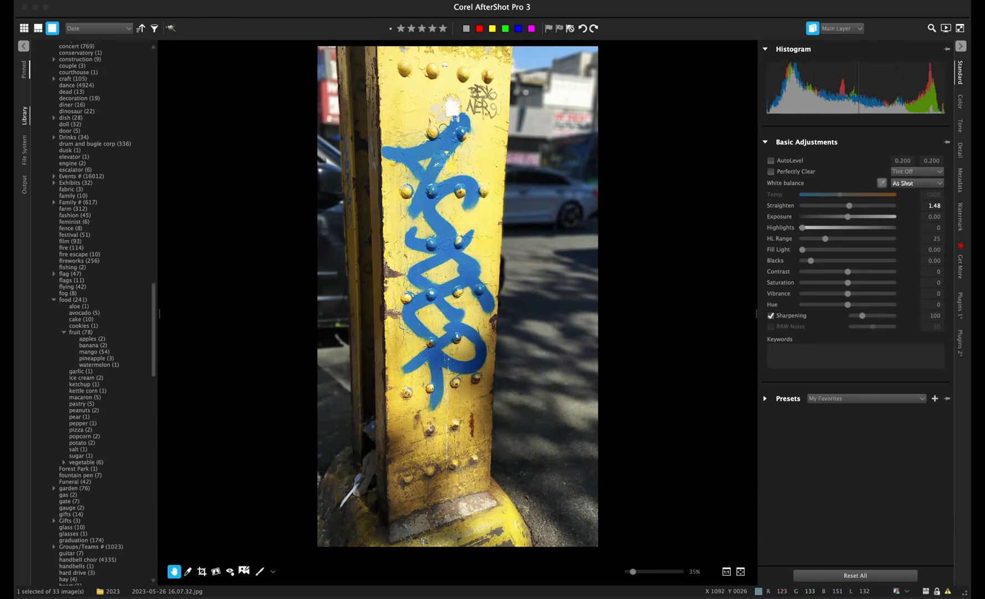
- Start a Heal/Clone layer, test a heal spot on the left post, then undo it
key(y)
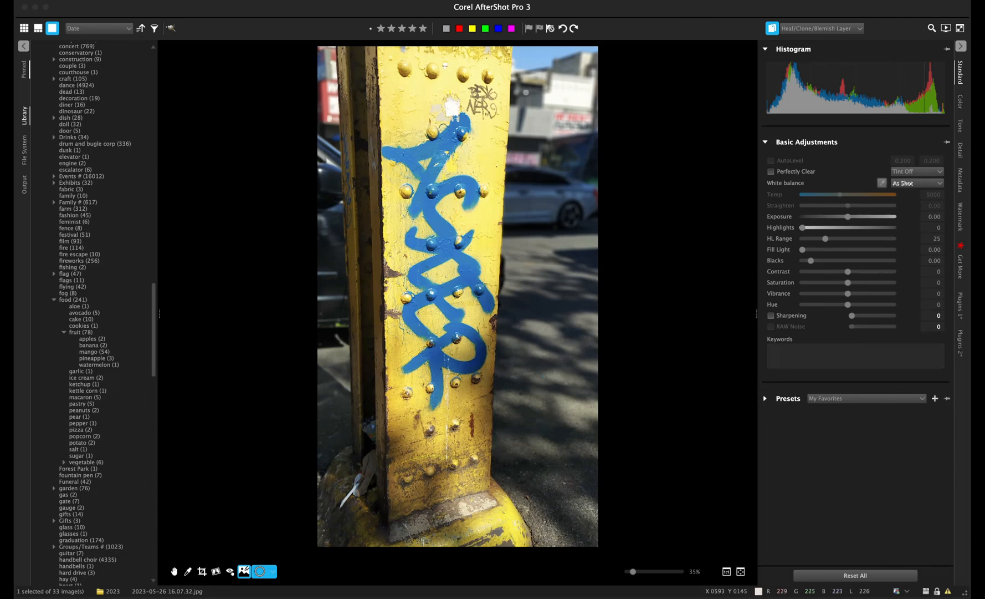
key(Escape)
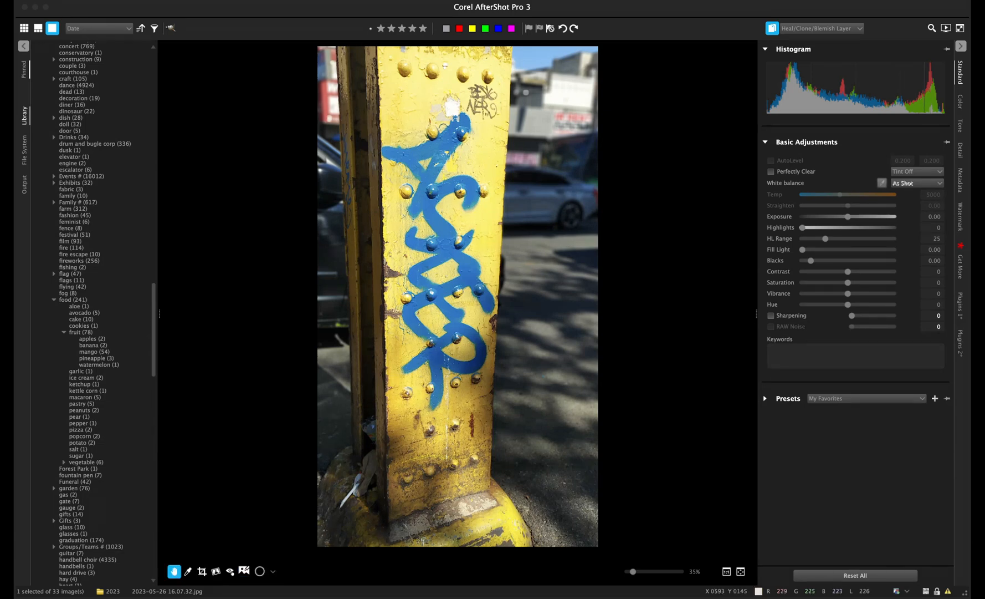
key(h)
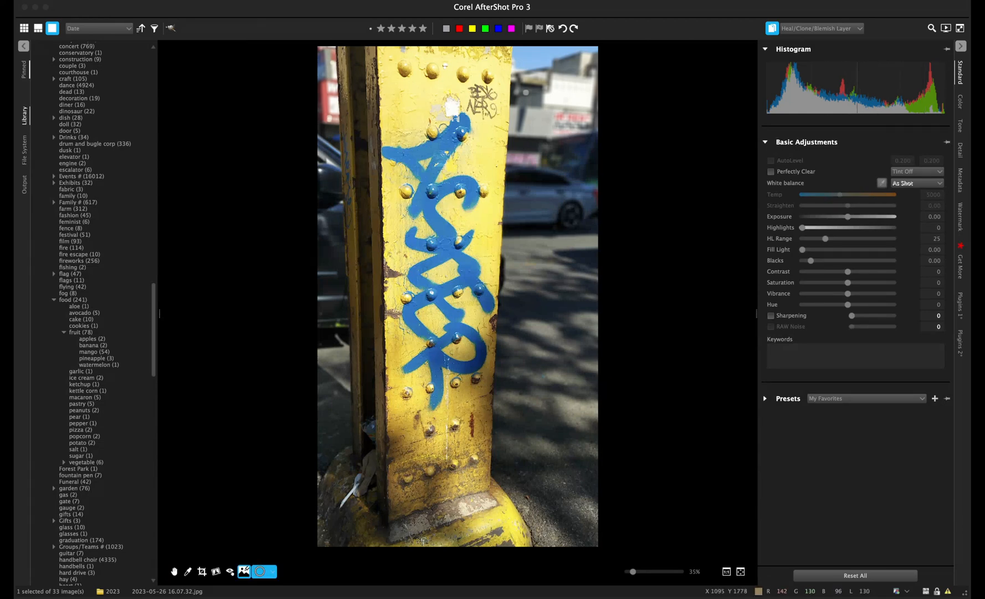
click(335, 208)
key(super+z)
- Zoom to 100% and pan down to the pole's left edge and lower post
click(726, 571)
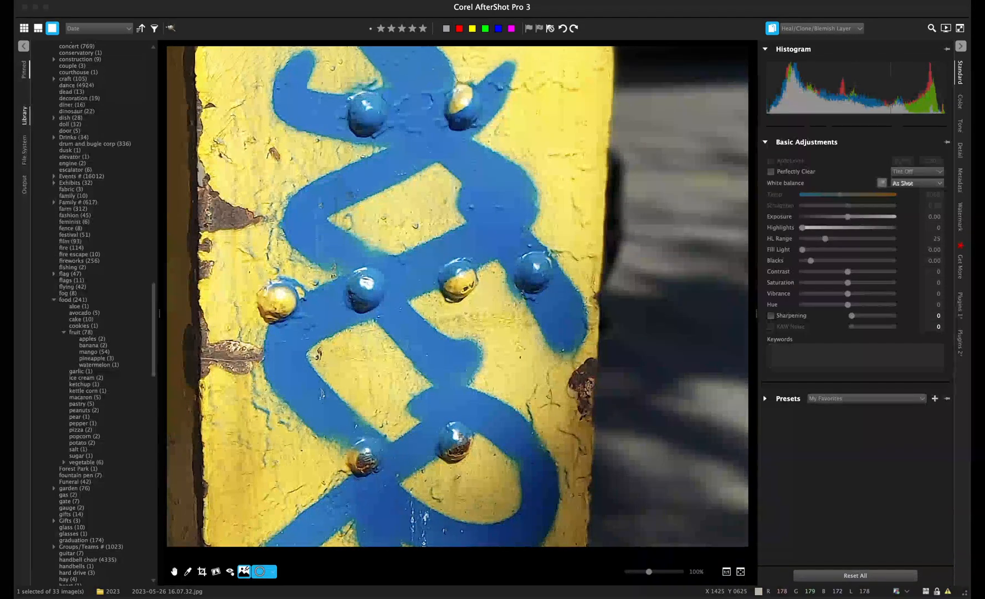
click(174, 571)
drag(426, 349, 631, 536)
drag(645, 240, 646, 256)
drag(524, 405, 555, 549)
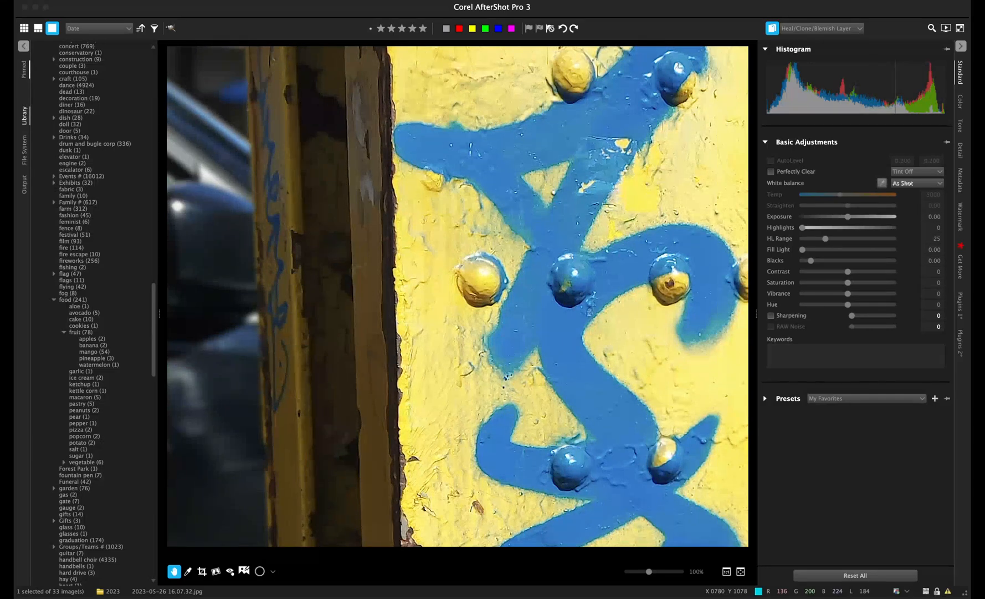
- Place a smaller heal spot on the post's edge, sampling from higher up the post
click(243, 571)
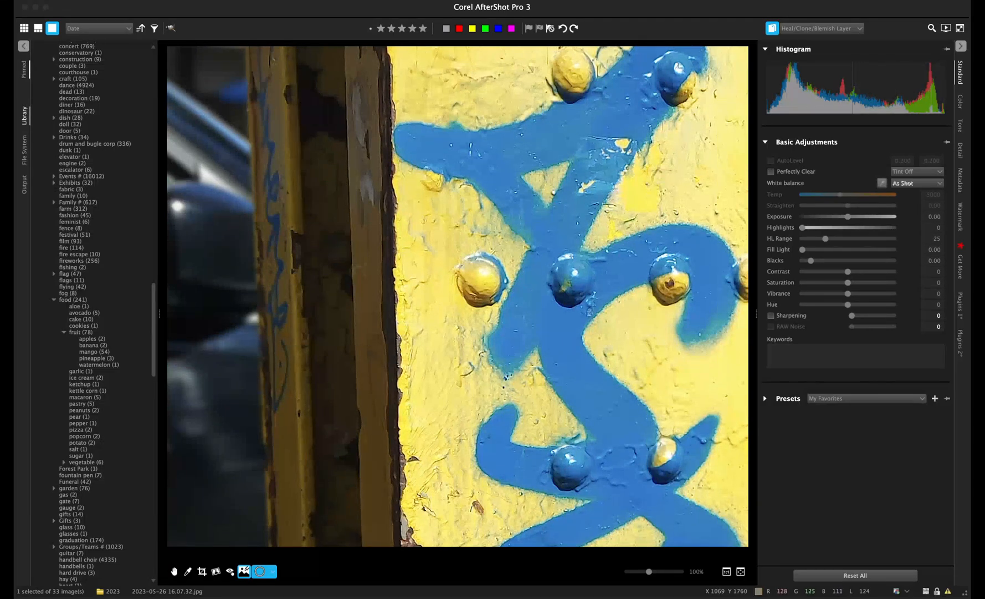
click(226, 343)
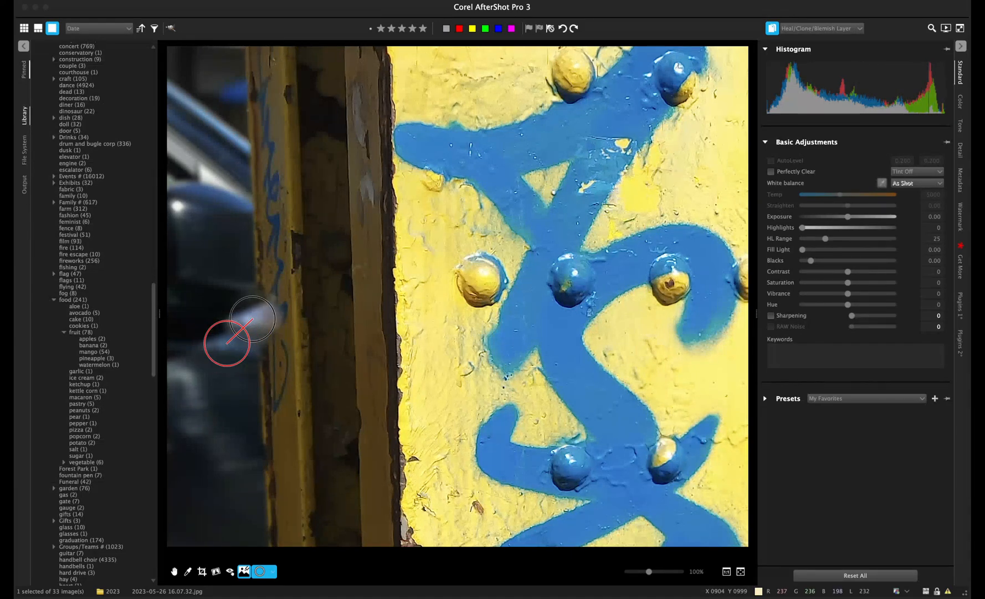
scroll(253, 319, down, 5)
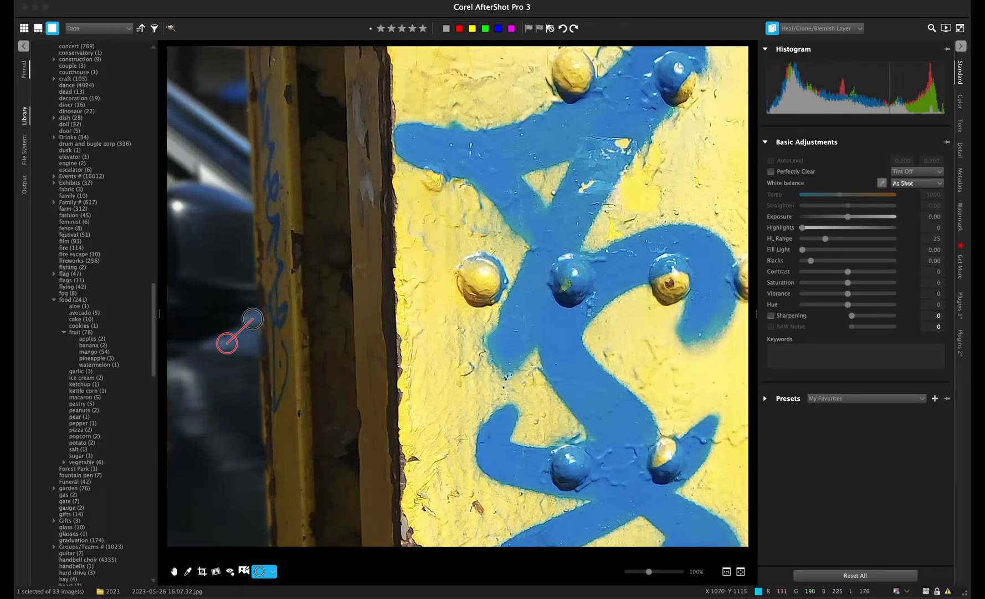
mouse_move(227, 343)
mouse_down()
mouse_move(228, 293)
mouse_move(225, 314)
mouse_move(245, 292)
mouse_up()
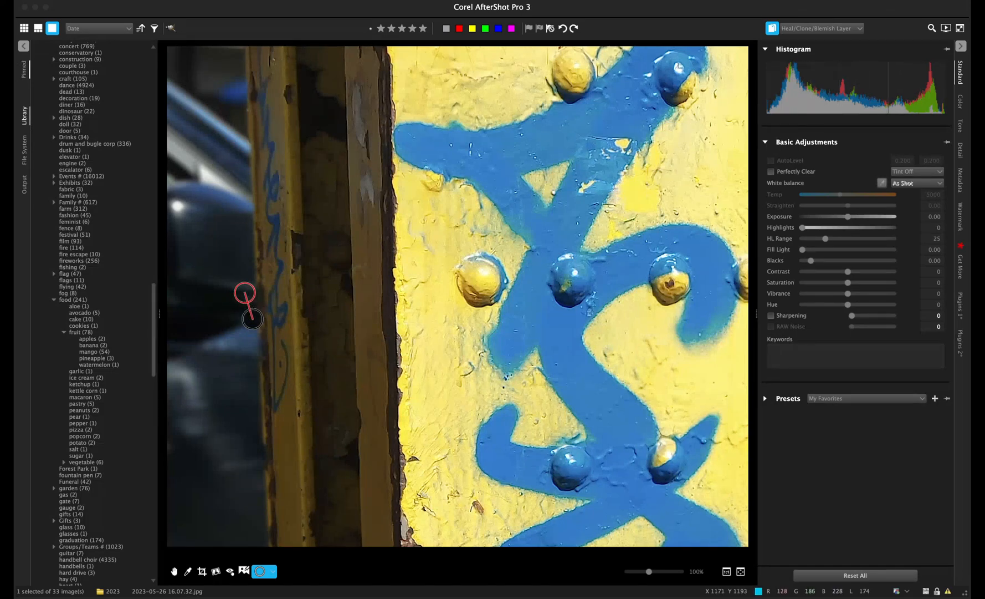
key(Escape)
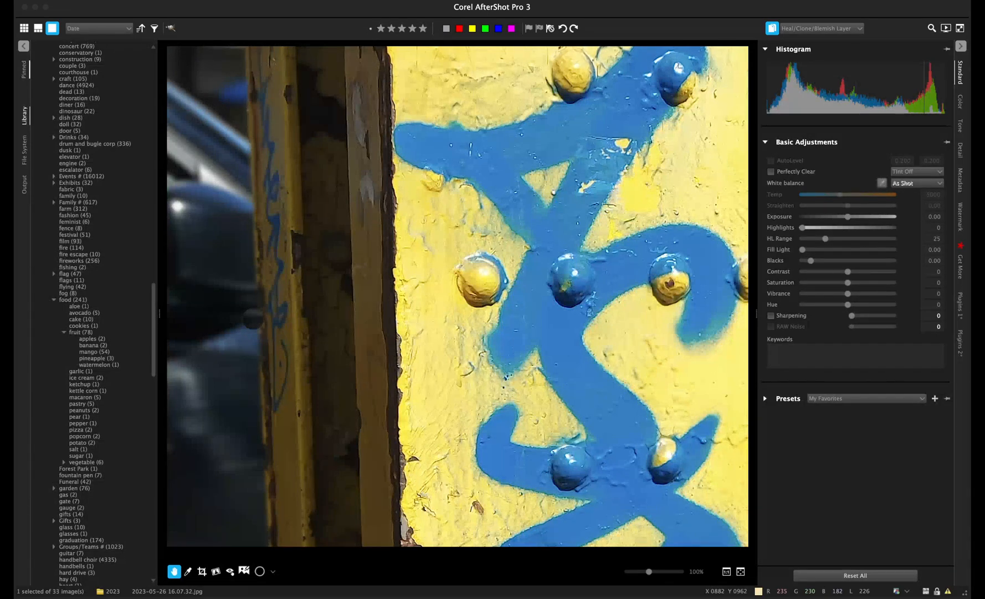
- Shift the post-edge heal spot slightly up and left, then check the result
key(h)
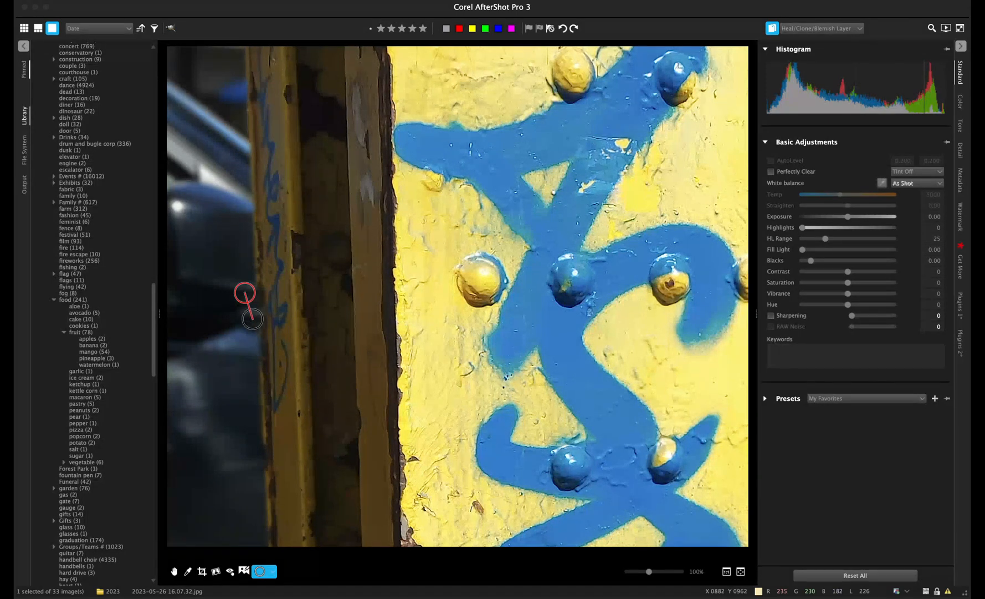
scroll(253, 319, down, 5)
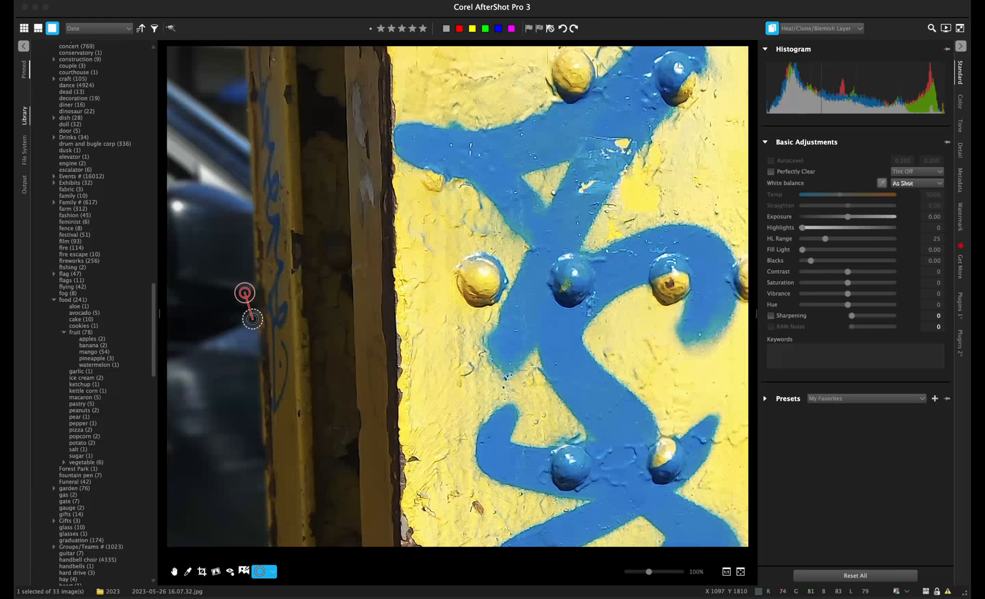
mouse_move(244, 292)
mouse_down()
mouse_move(222, 278)
mouse_move(243, 291)
mouse_up()
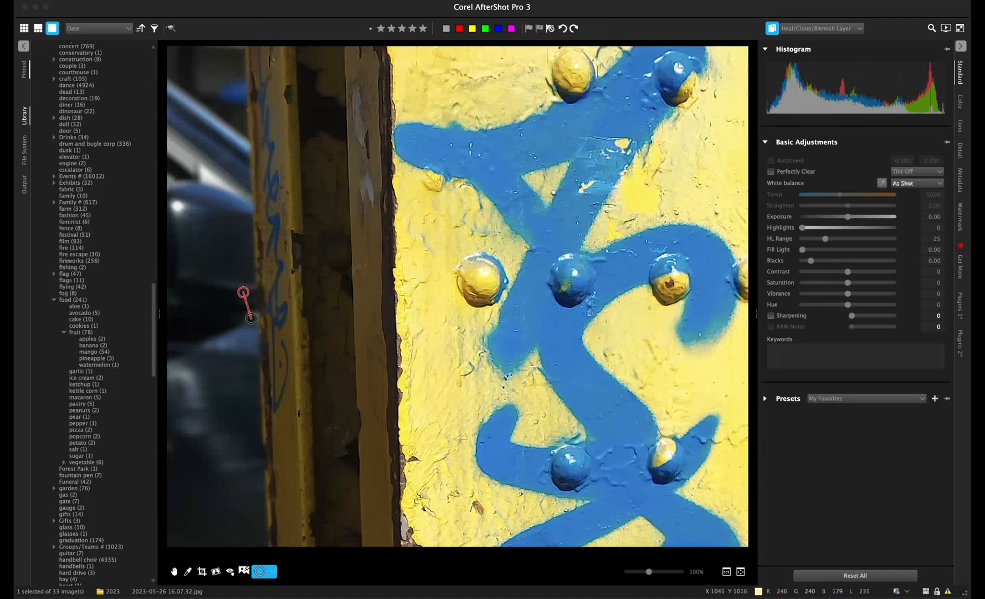
key(Escape)
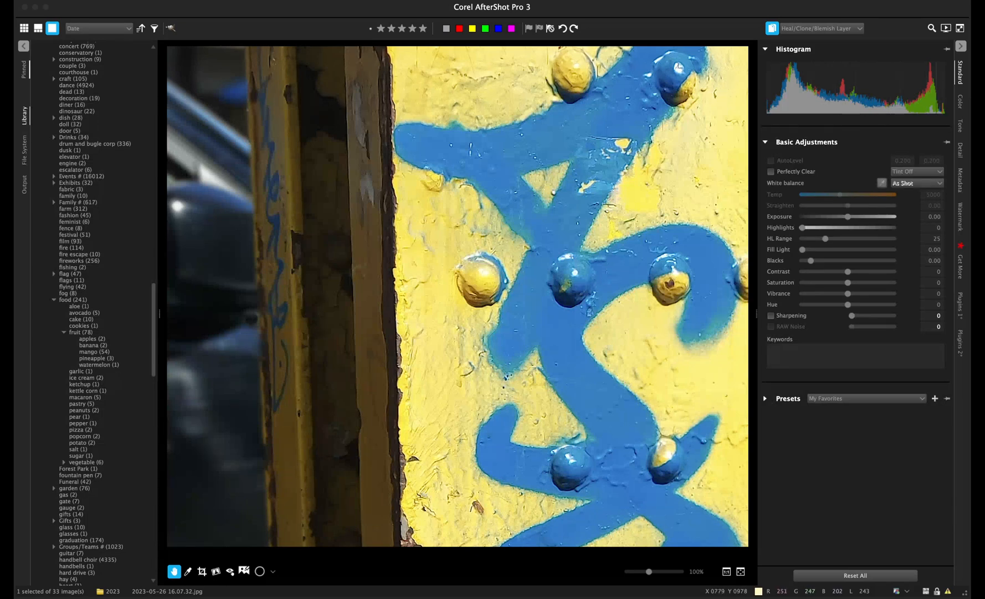
- Move the existing heal source slightly down-left and compare with the unhealed original
click(260, 571)
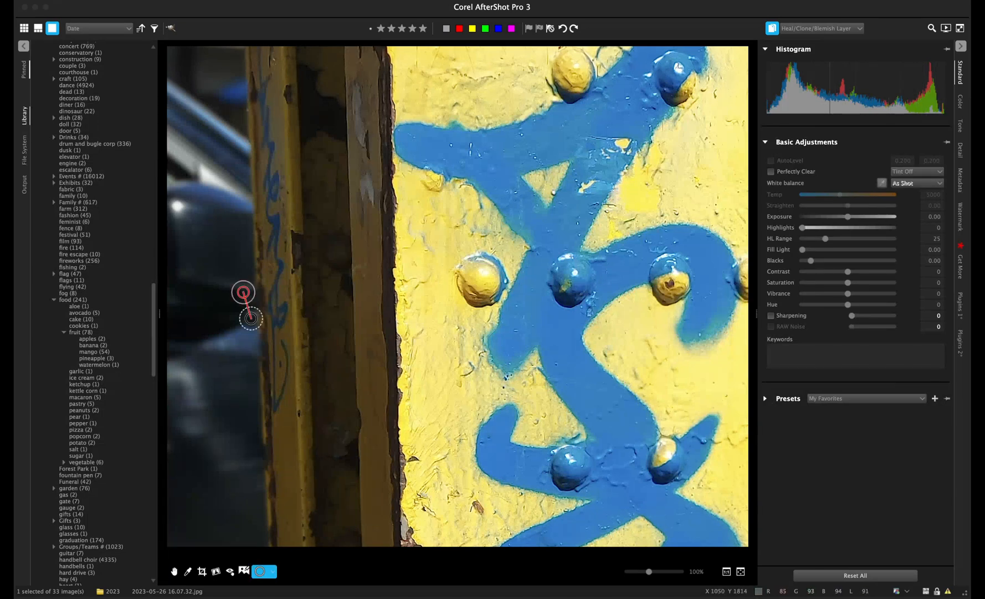
drag(243, 292, 237, 307)
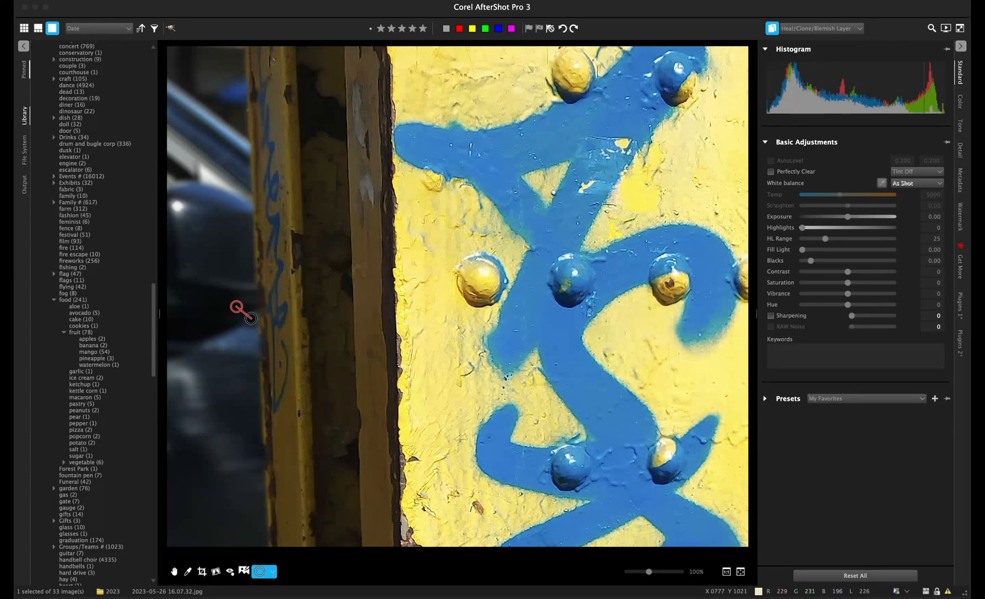
key(Escape)
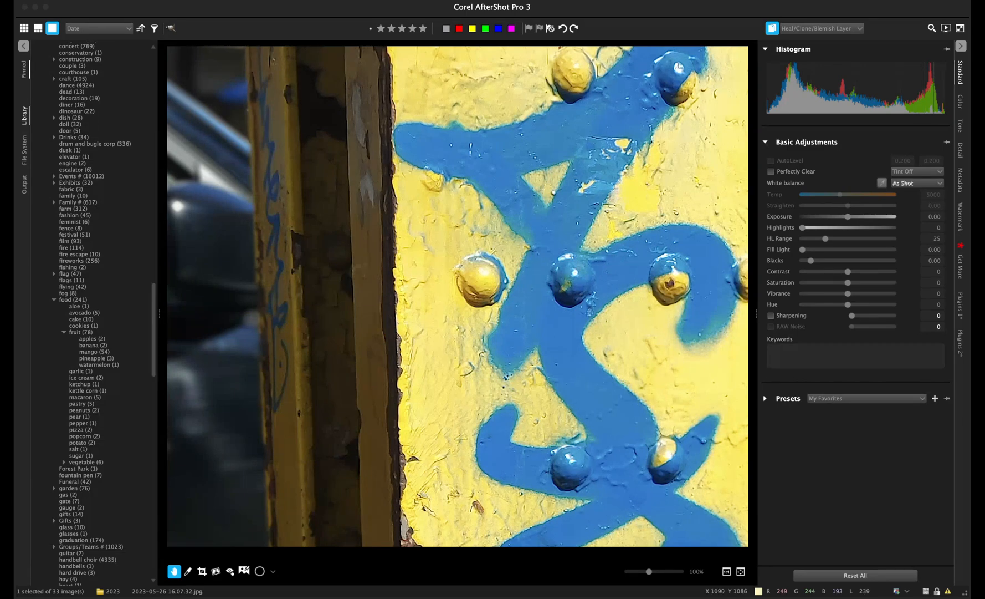
click(244, 571)
click(244, 571)
- Add another heal spot on the post's edge with its source pulled down the post
click(259, 571)
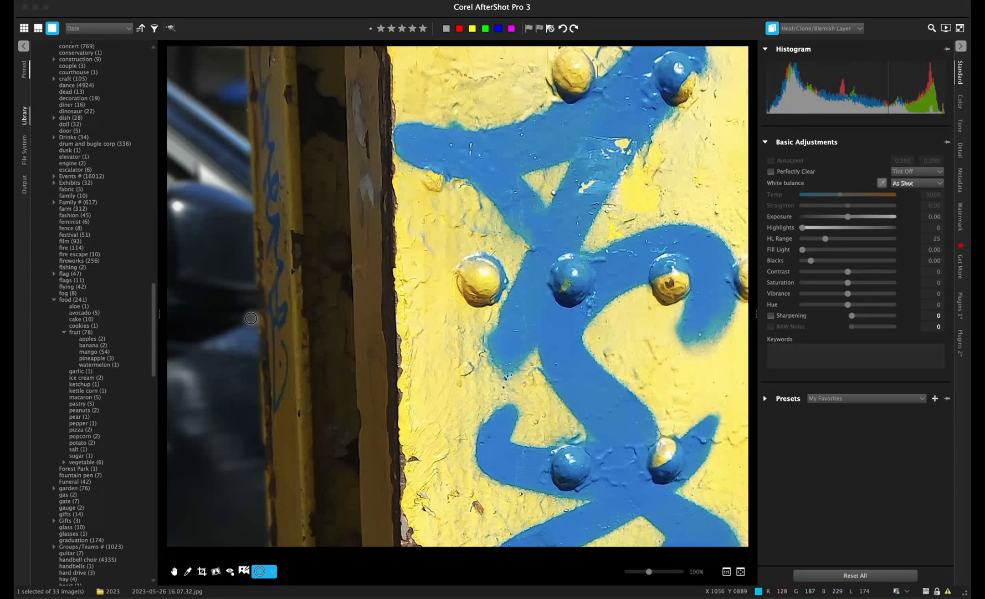
click(251, 318)
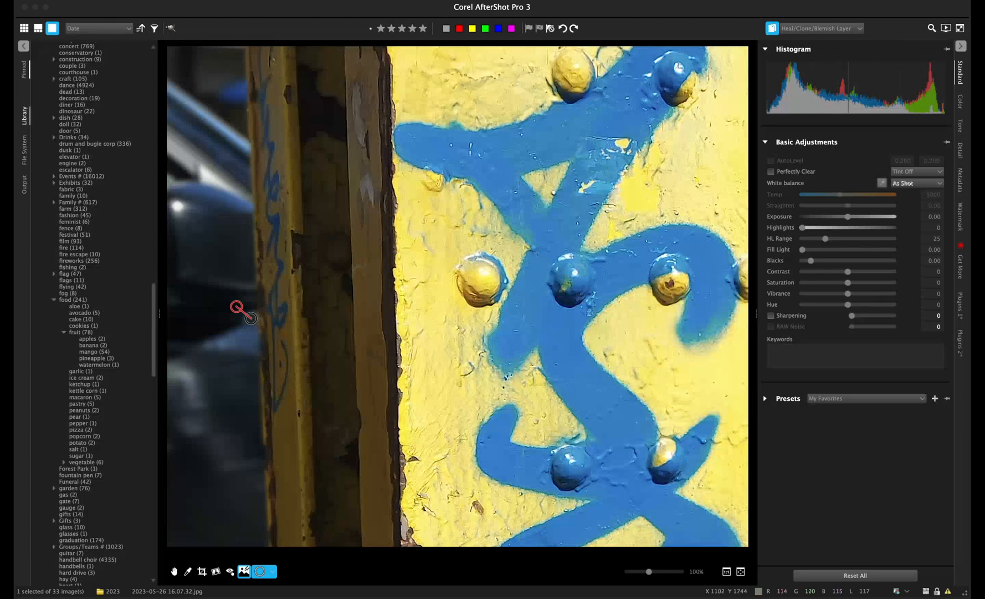
drag(236, 306, 234, 321)
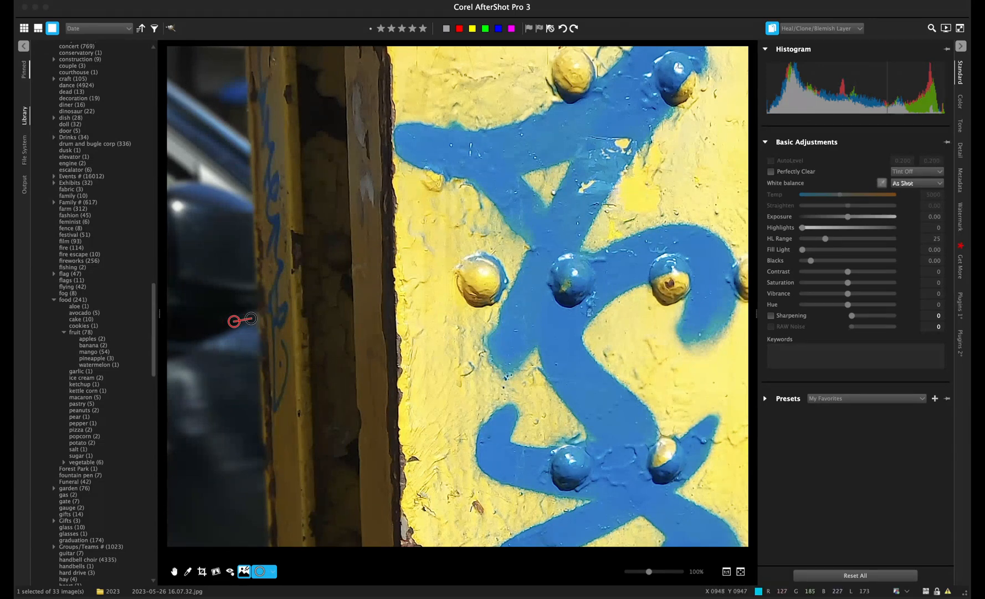
key(Escape)
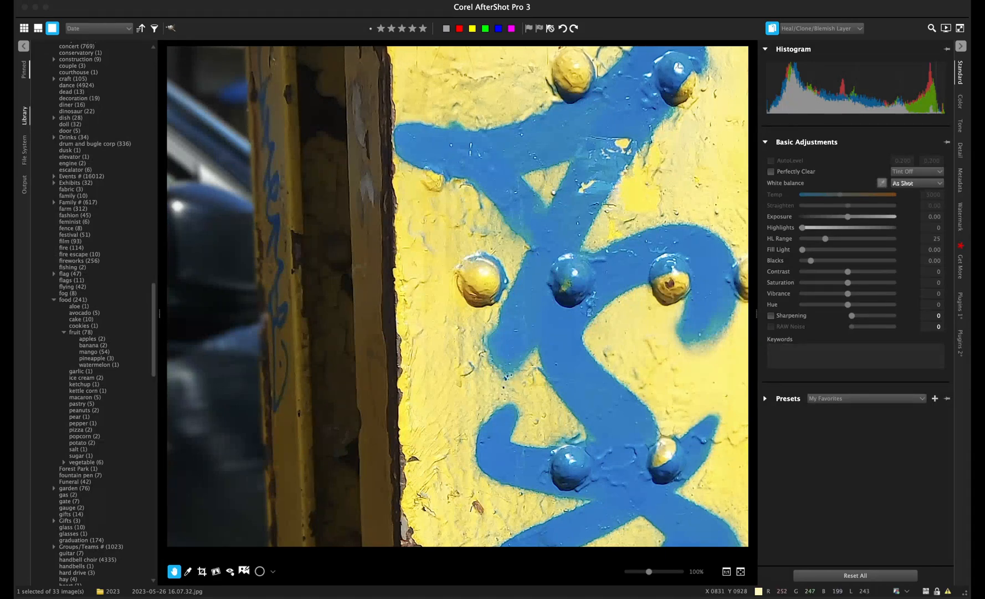
- Add a heal region on the dark left-edge area and nudge its source up-left to sit level
key(y)
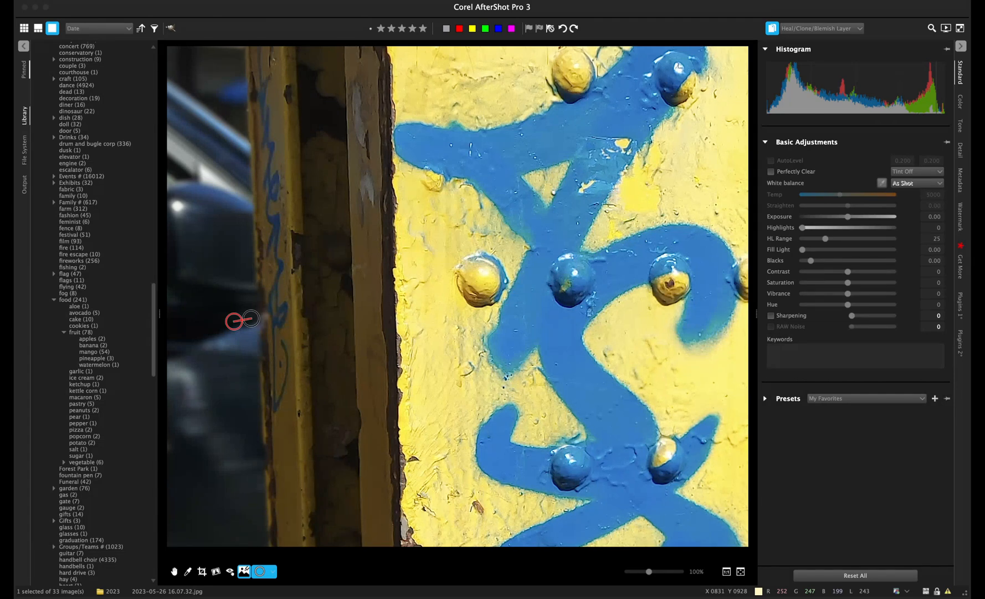
key(y)
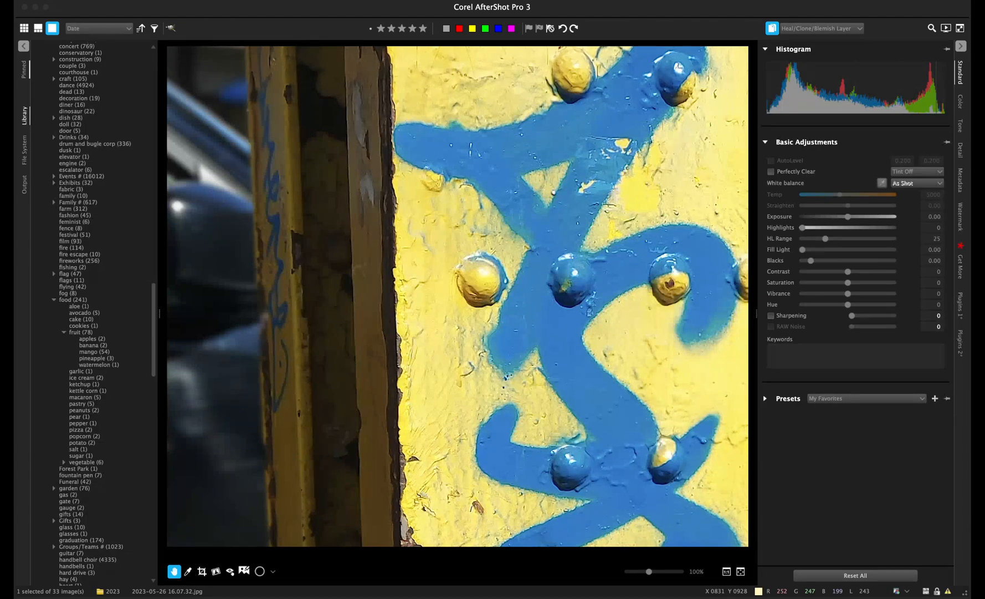
key(y)
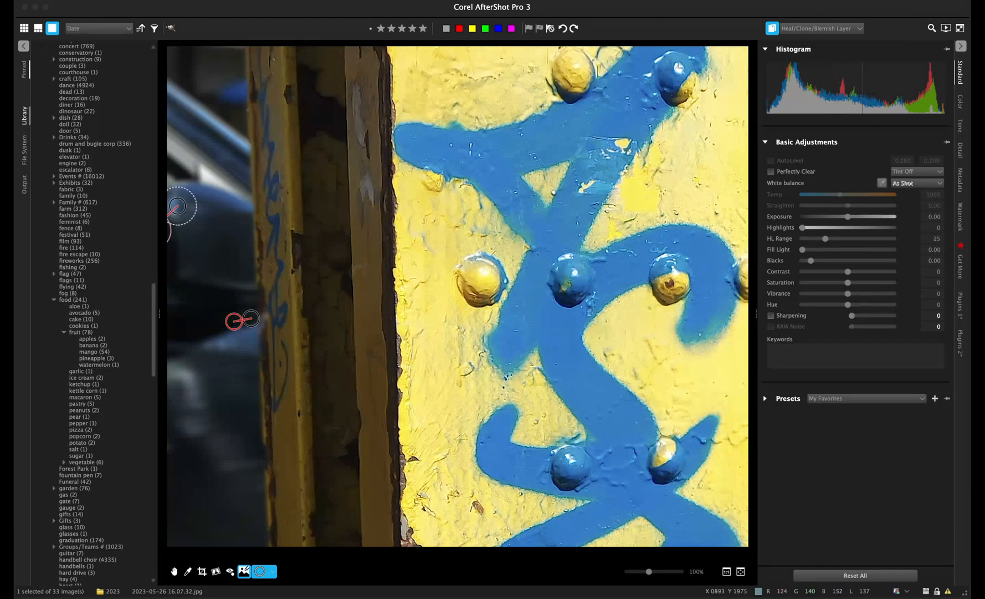
drag(169, 227, 198, 232)
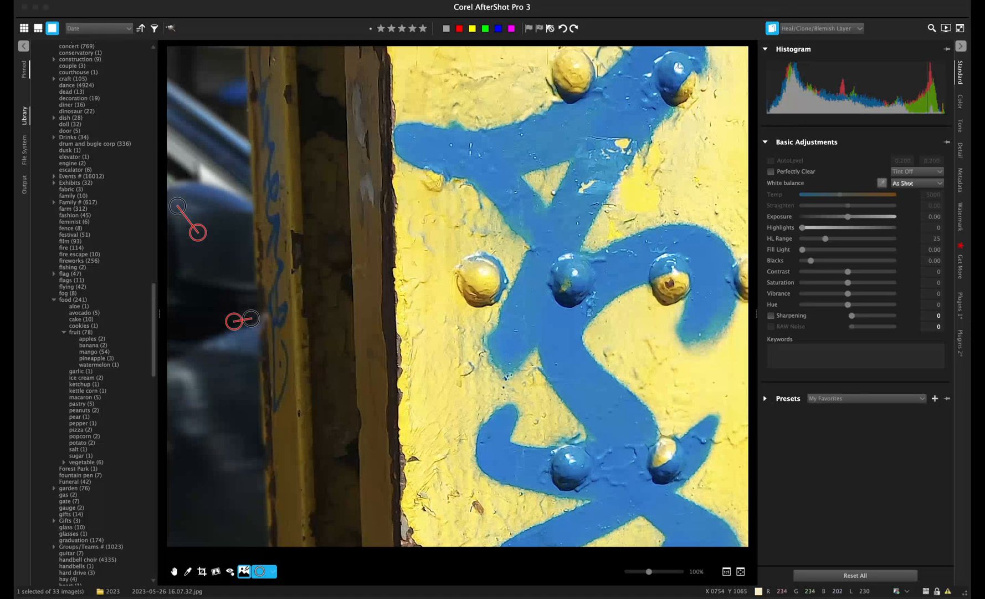
key(Escape)
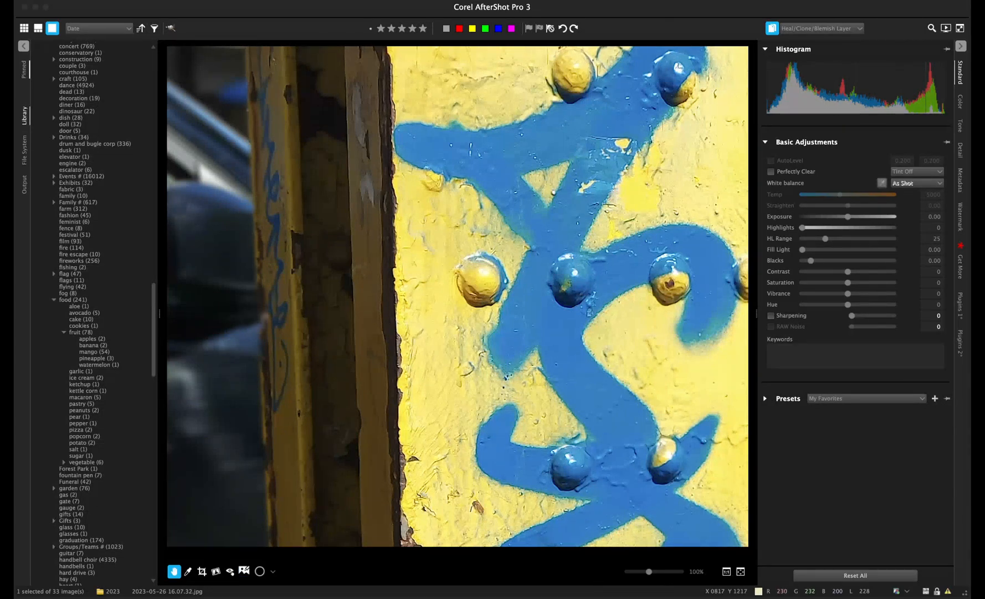
key(y)
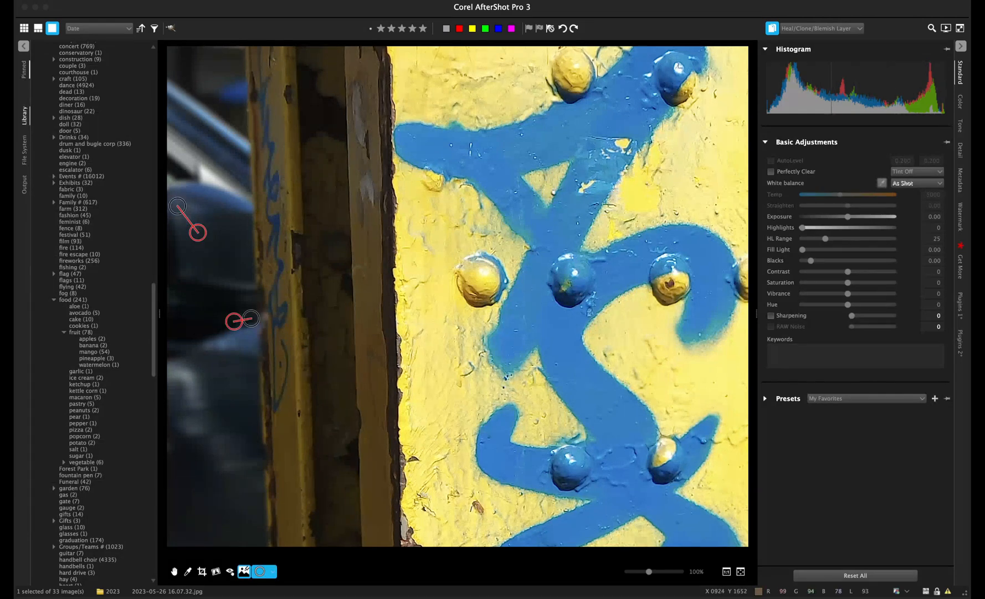
drag(198, 231, 205, 210)
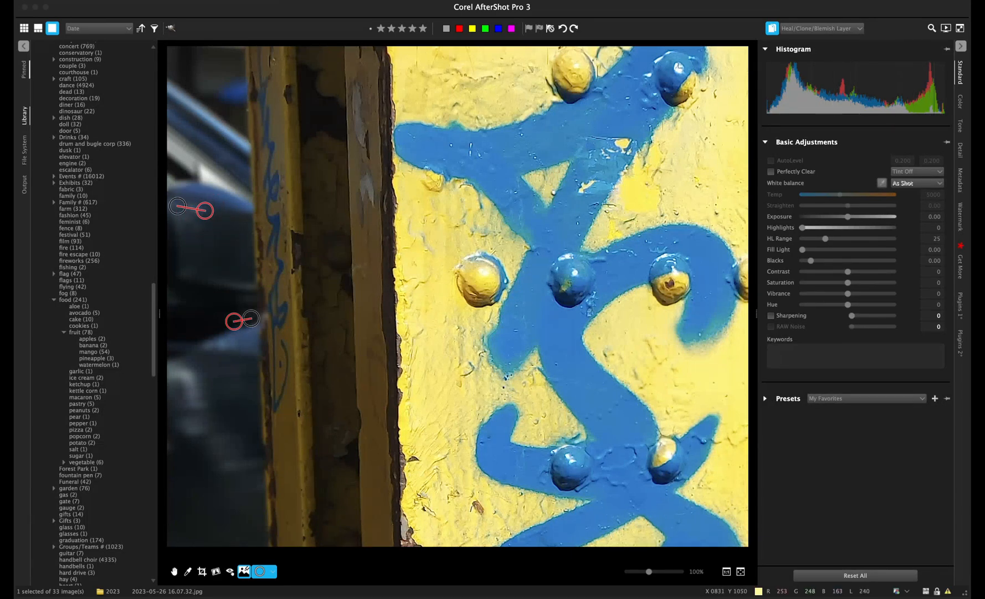
- Leave healing, return to the Main Layer, and fit the whole pillar photo in the viewer
key(Escape)
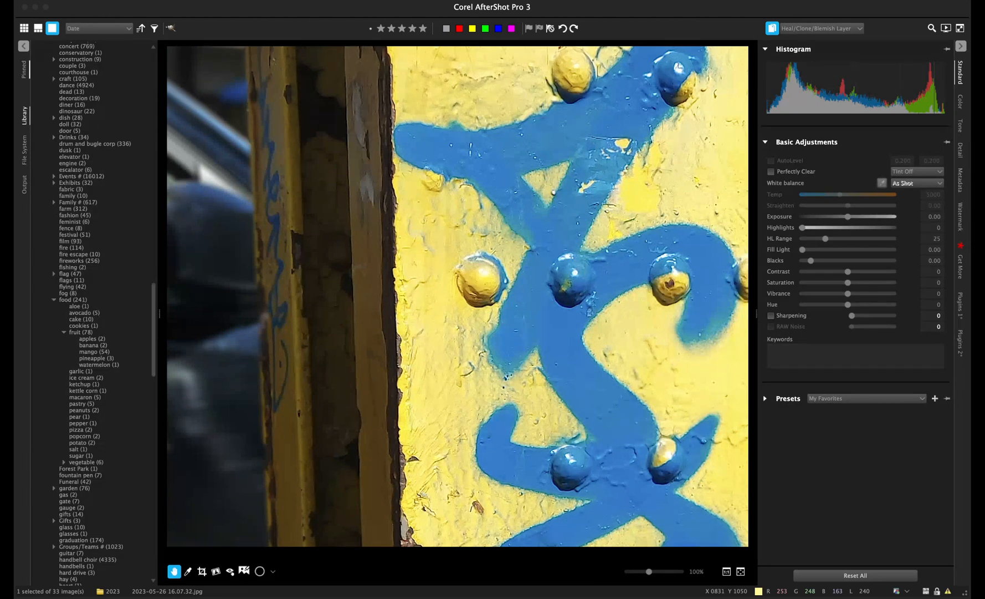
click(773, 28)
double_click(454, 113)
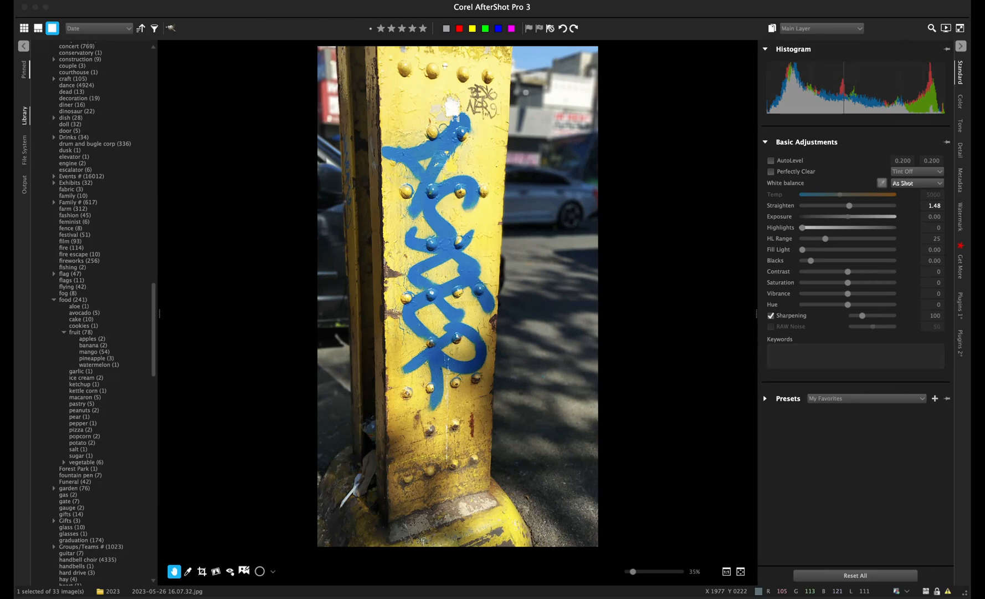
- Raise the exposure slightly to 0.13 and show the Detail settings
drag(848, 216, 851, 216)
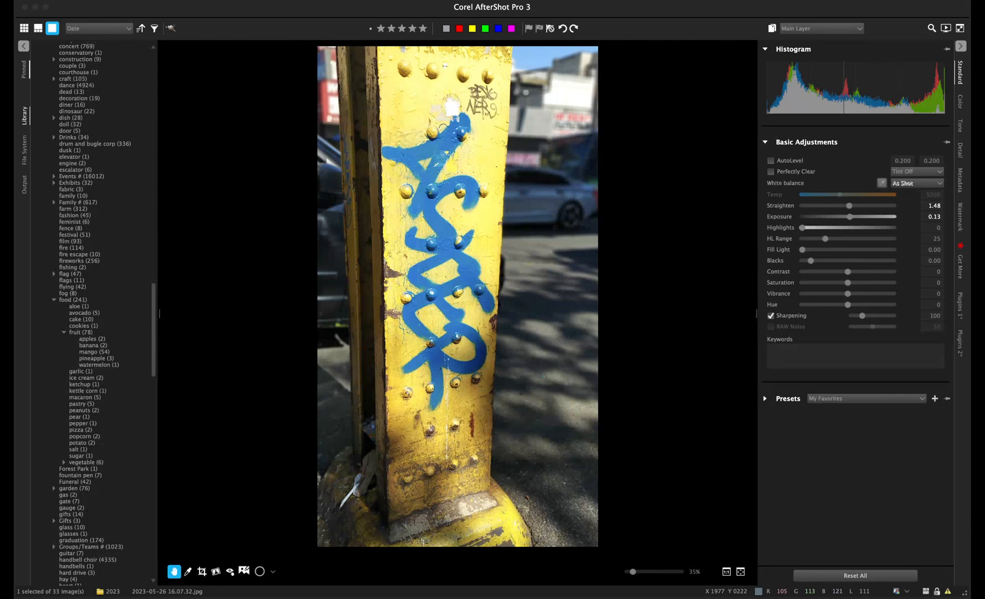
click(960, 151)
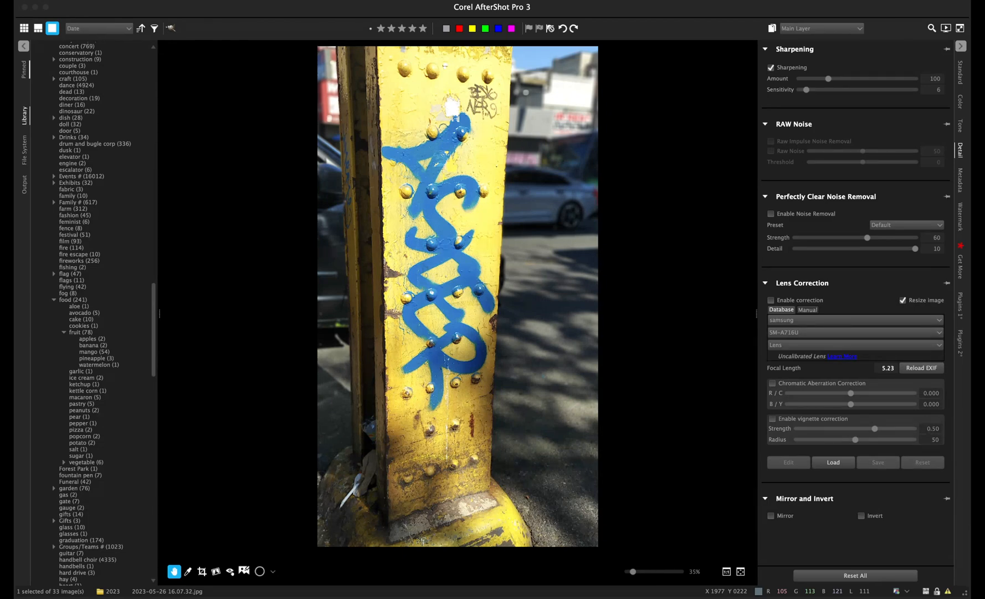
- Enable the Vigne plugin's vignetting at strength -10, toggling it off and on to compare
click(960, 343)
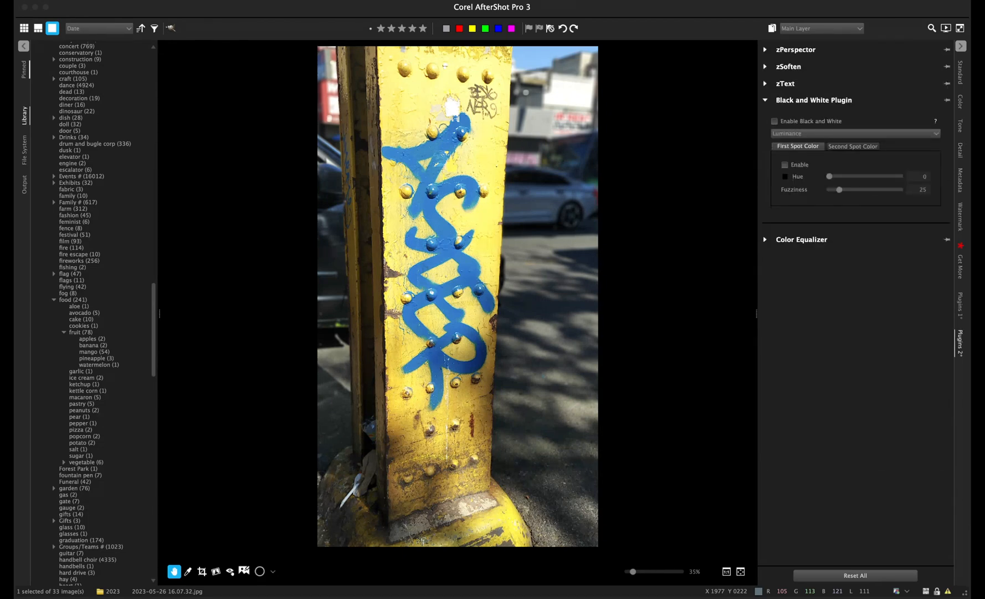
click(960, 306)
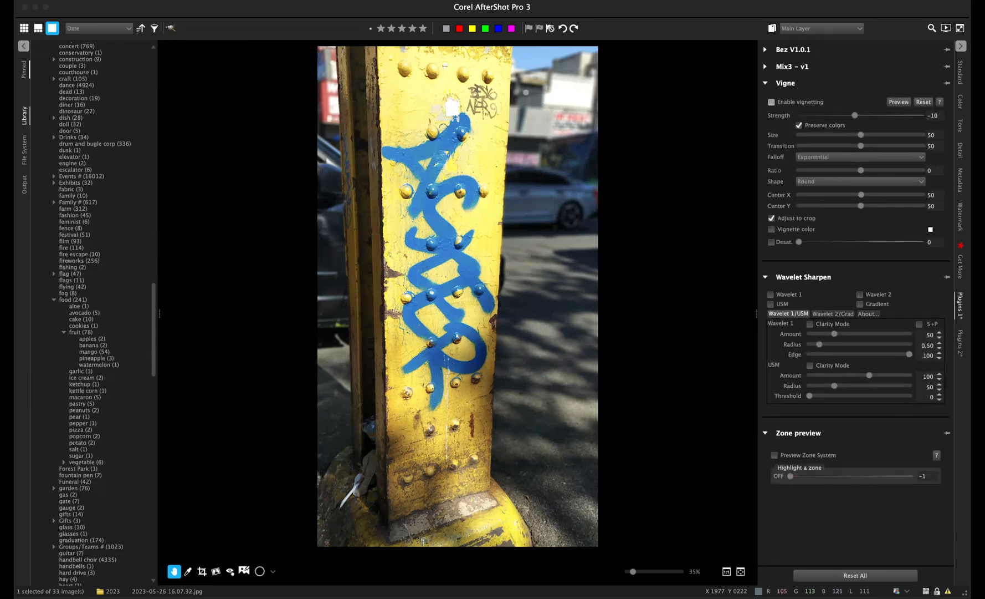
click(772, 102)
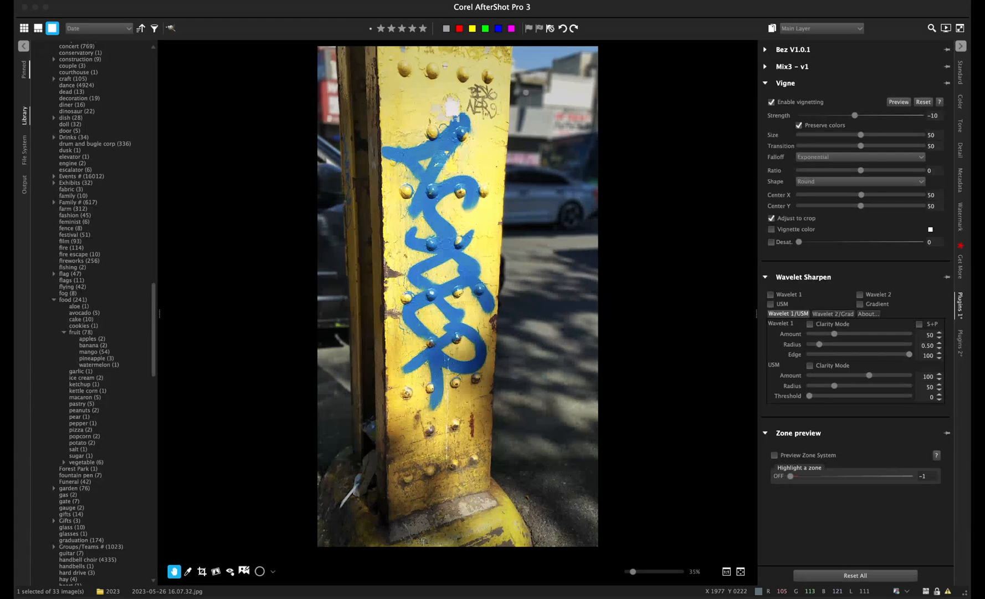
click(772, 102)
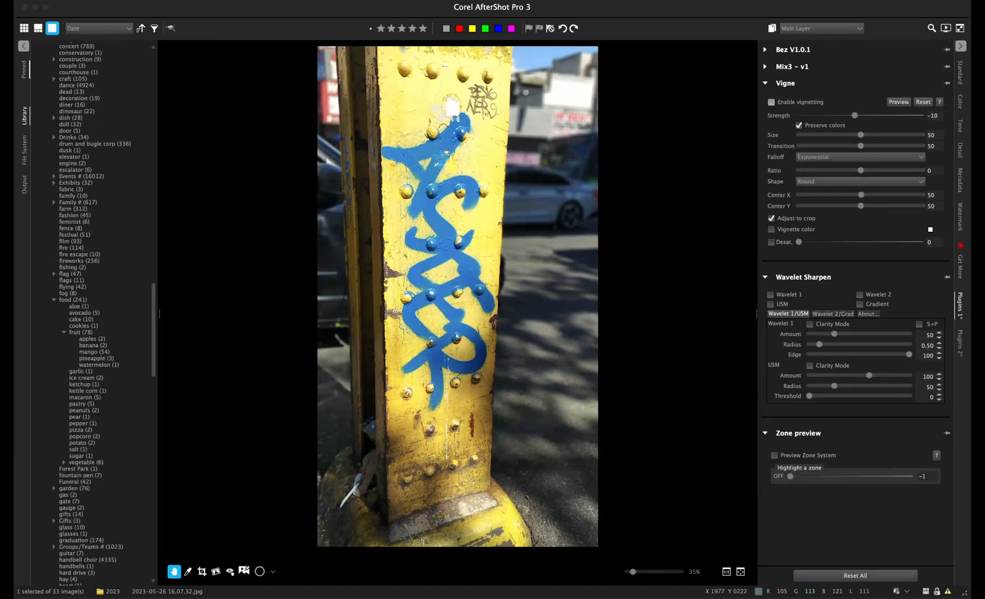
click(771, 102)
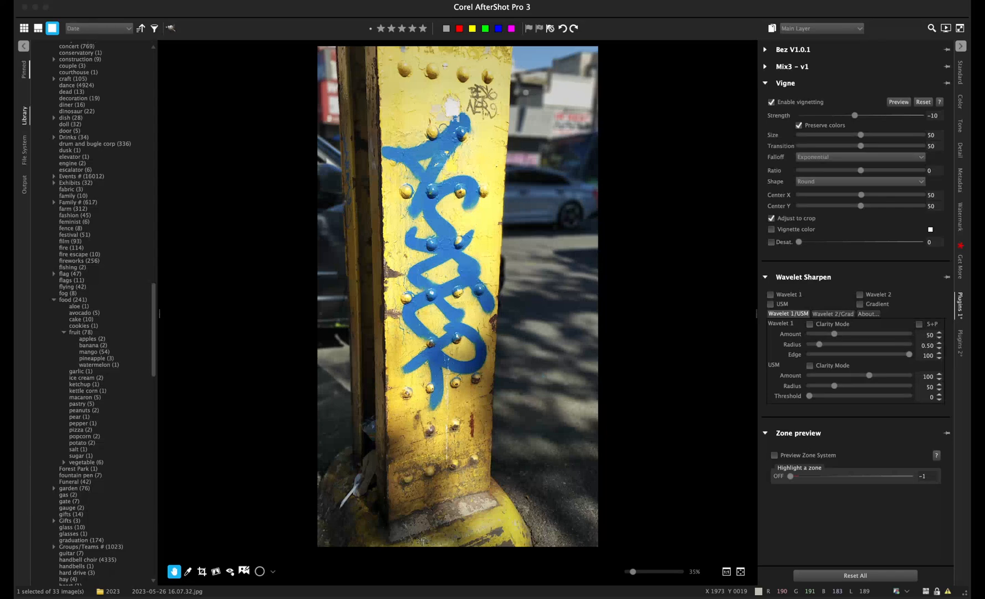
- Deepen the Vigne vignette to strength -21, comparing it against -10 and with vignetting off
drag(855, 116, 799, 115)
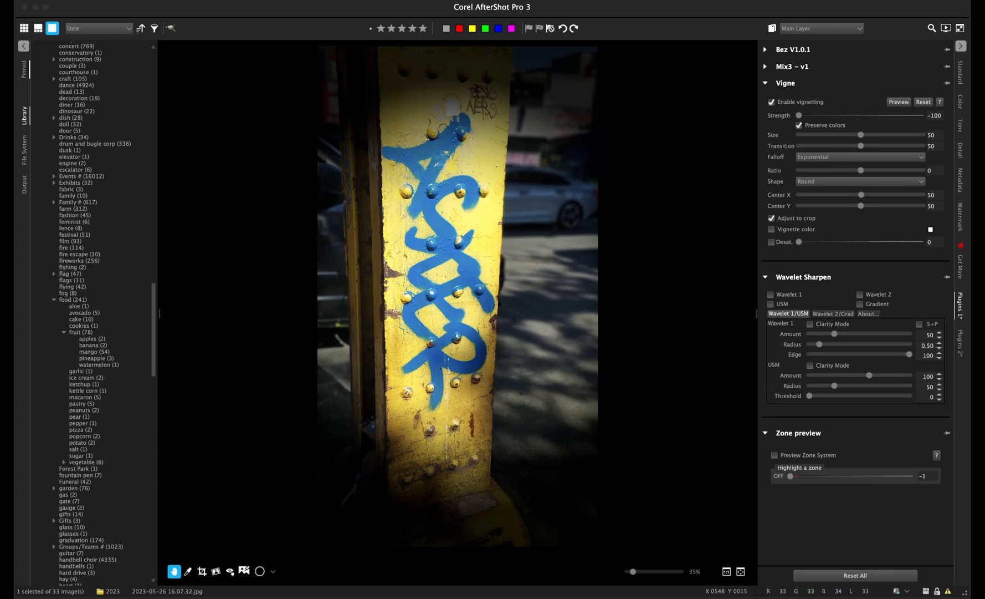
scroll(458, 296, down, 1)
click(741, 572)
drag(799, 115, 855, 115)
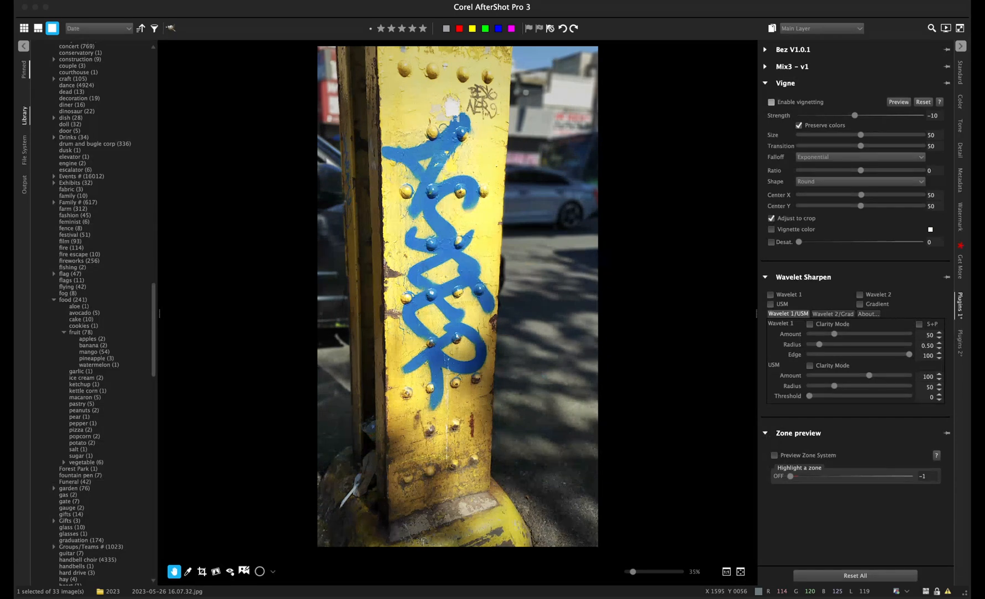
click(772, 102)
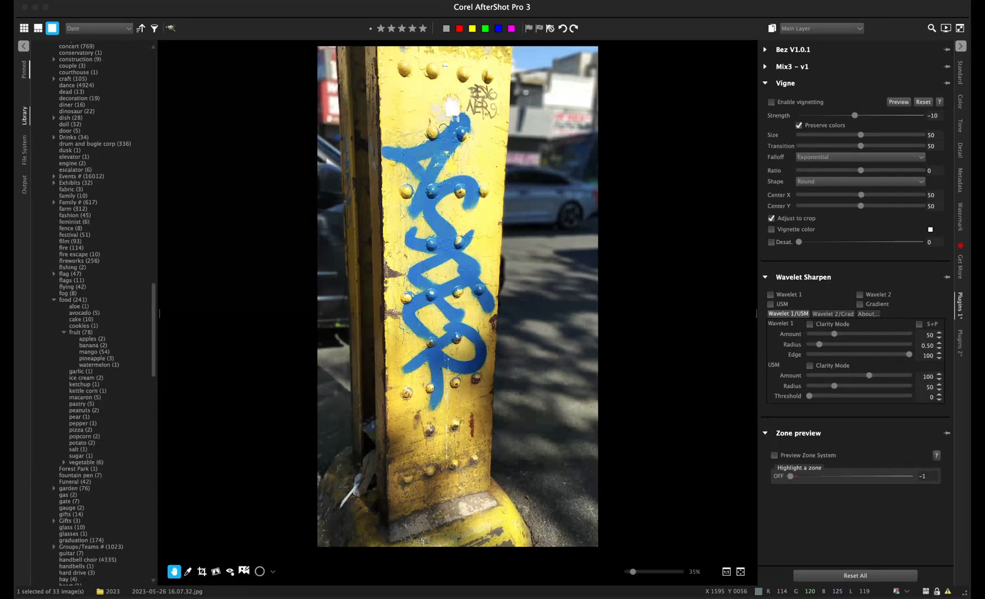
click(771, 102)
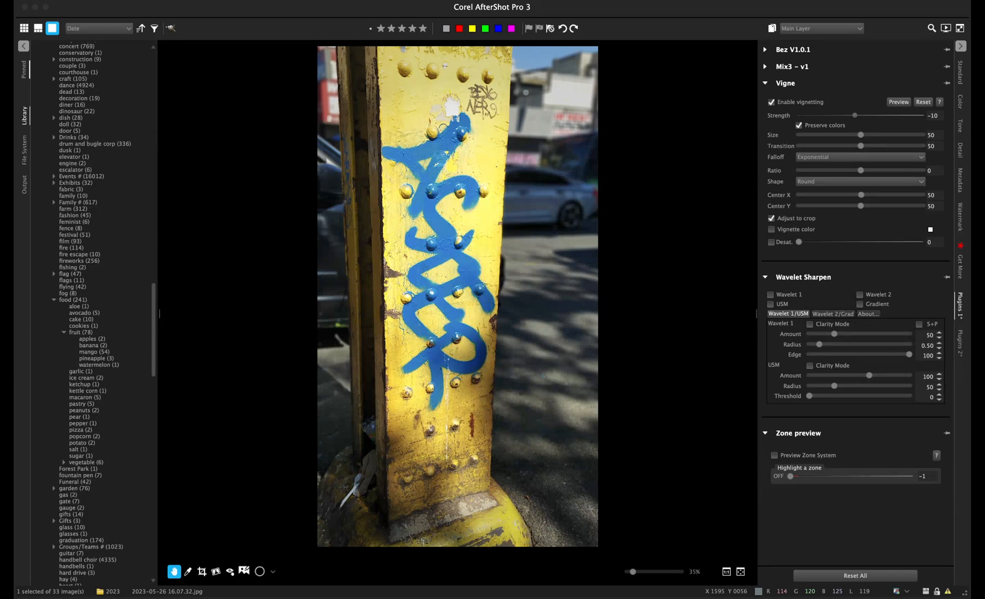
drag(853, 115, 846, 115)
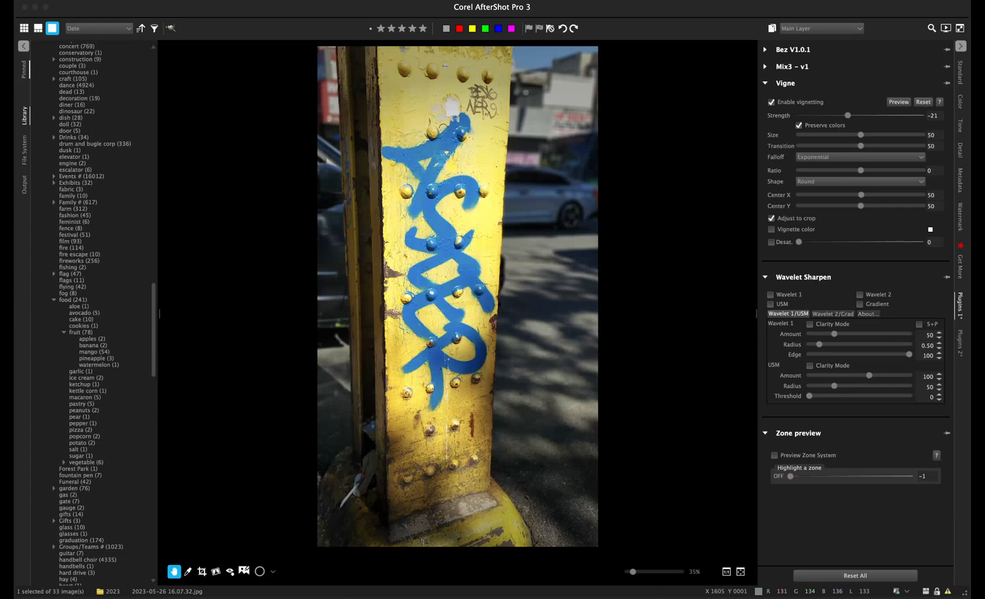
click(960, 72)
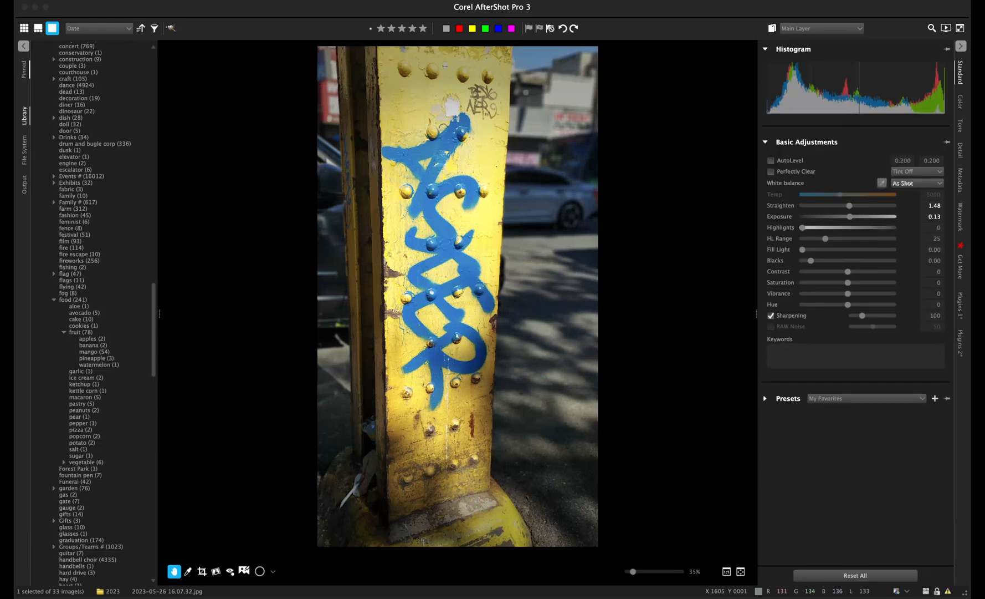
- Nudge sharpening, reset it to the default 100, and show the photo's keywords
drag(863, 315, 863, 315)
double_click(863, 315)
click(961, 180)
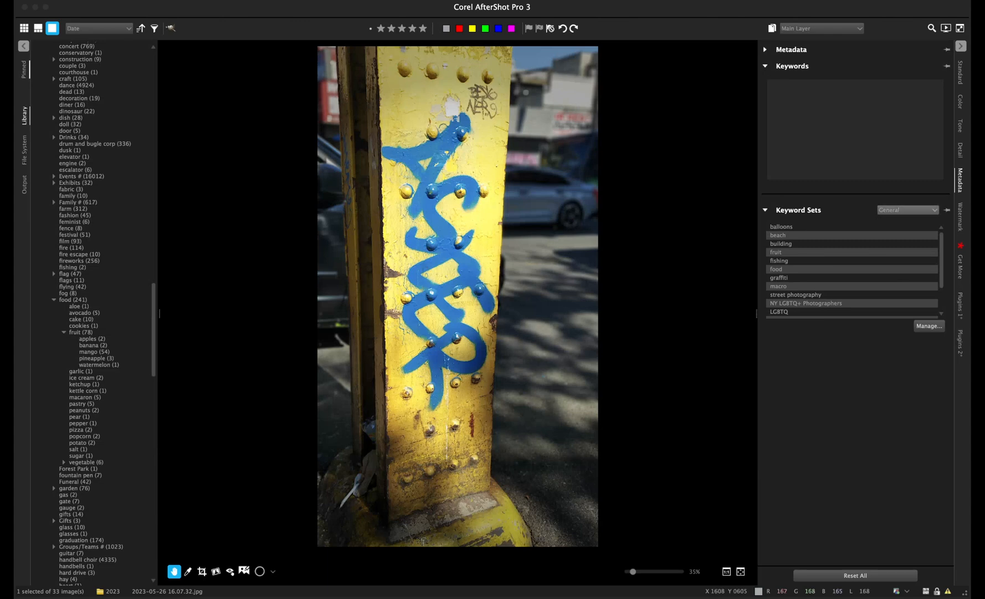
- Switch the Keyword Sets dropdown to Colors and tag the pole photo with 'yellow'
click(903, 218)
key(Down)
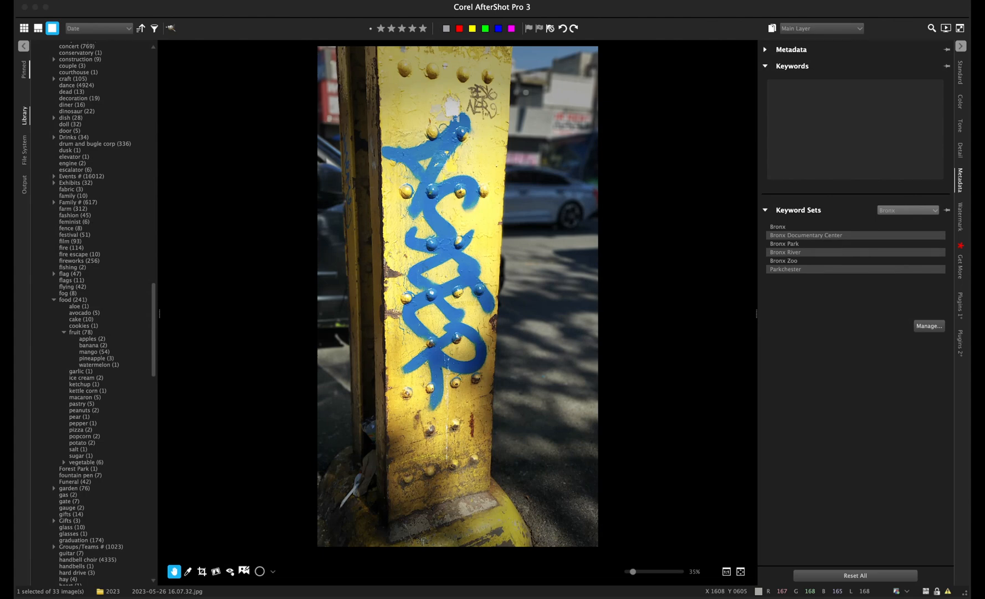
key(Down)
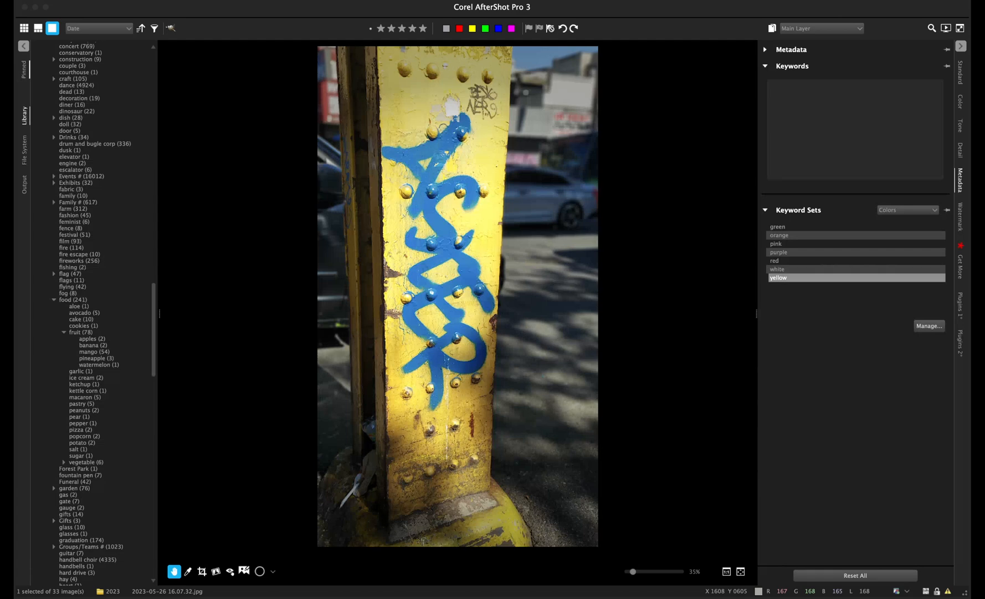
click(778, 277)
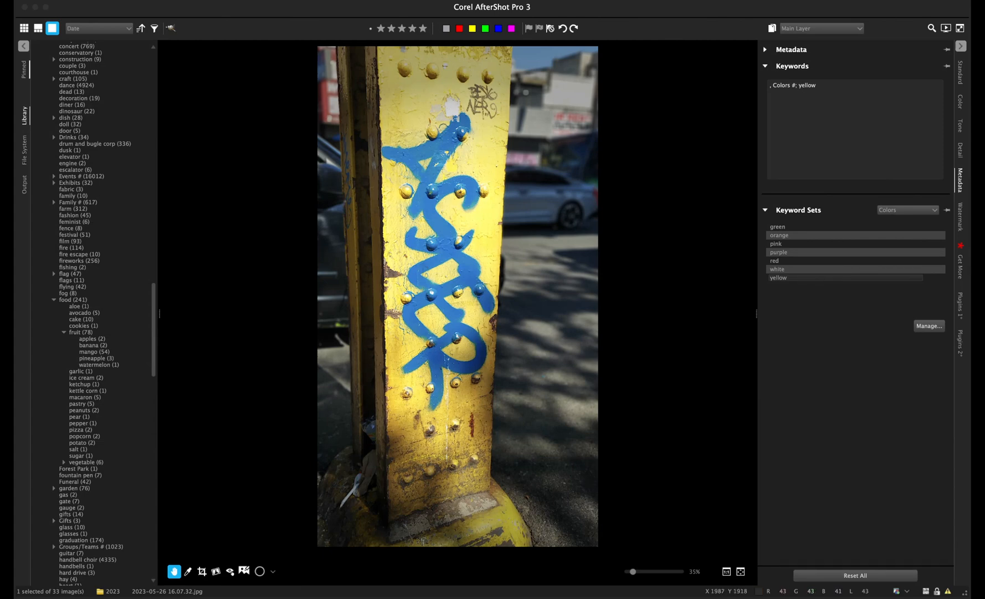
scroll(154, 329, down, 15)
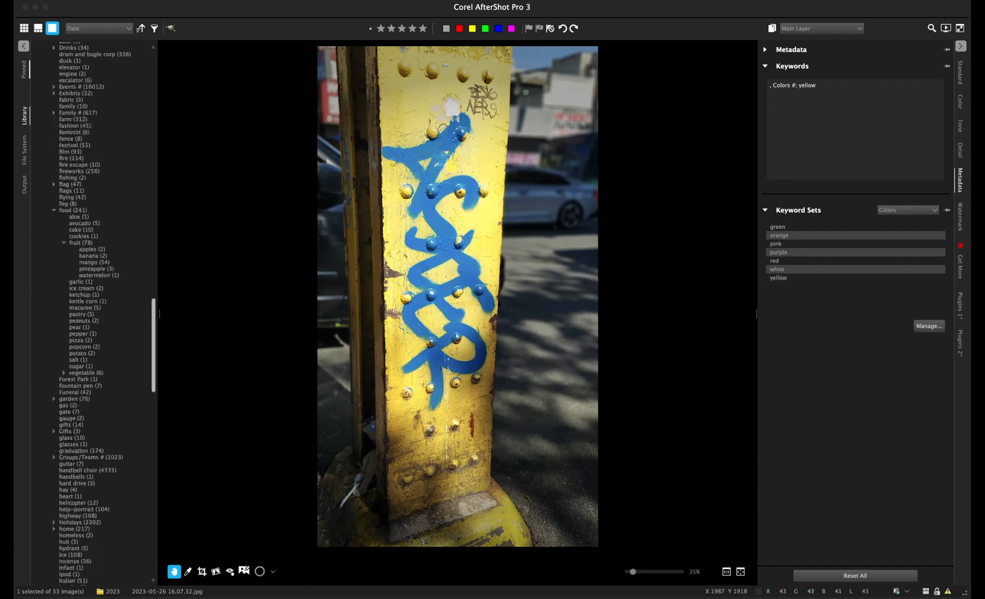
scroll(94, 313, down, 10)
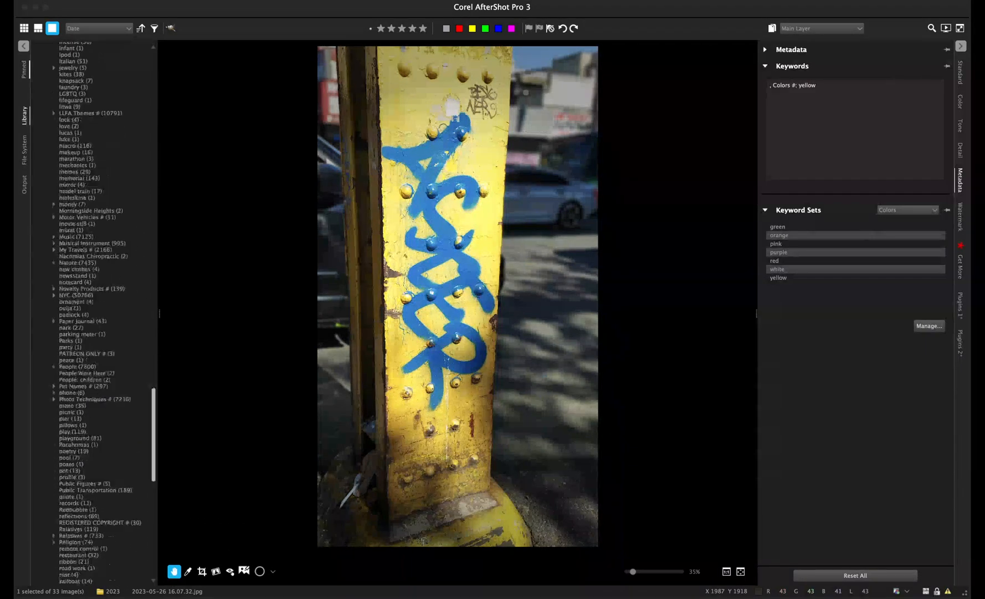
scroll(97, 314, down, 1)
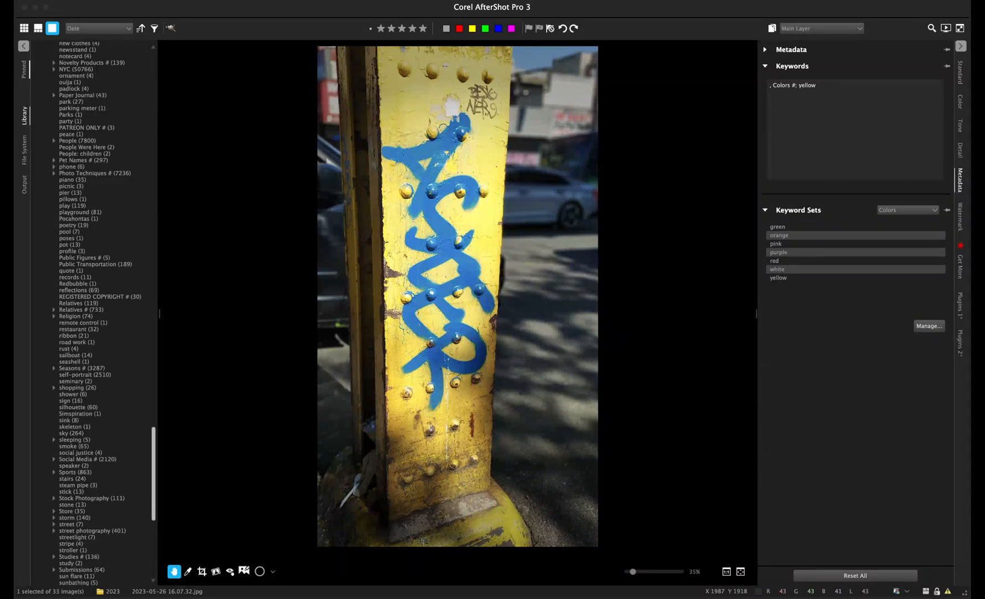
scroll(97, 313, down, 5)
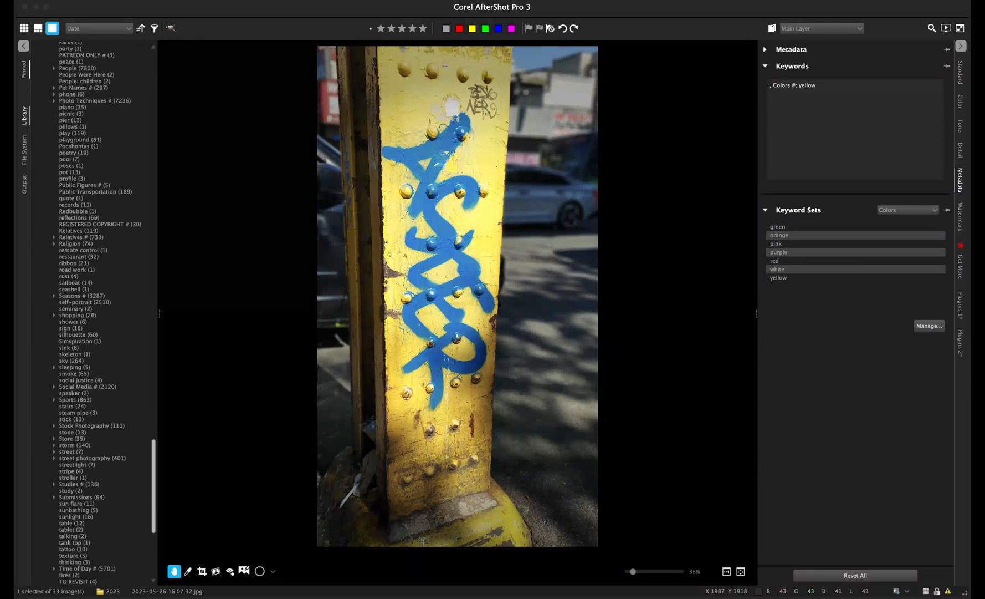
scroll(97, 313, down, 8)
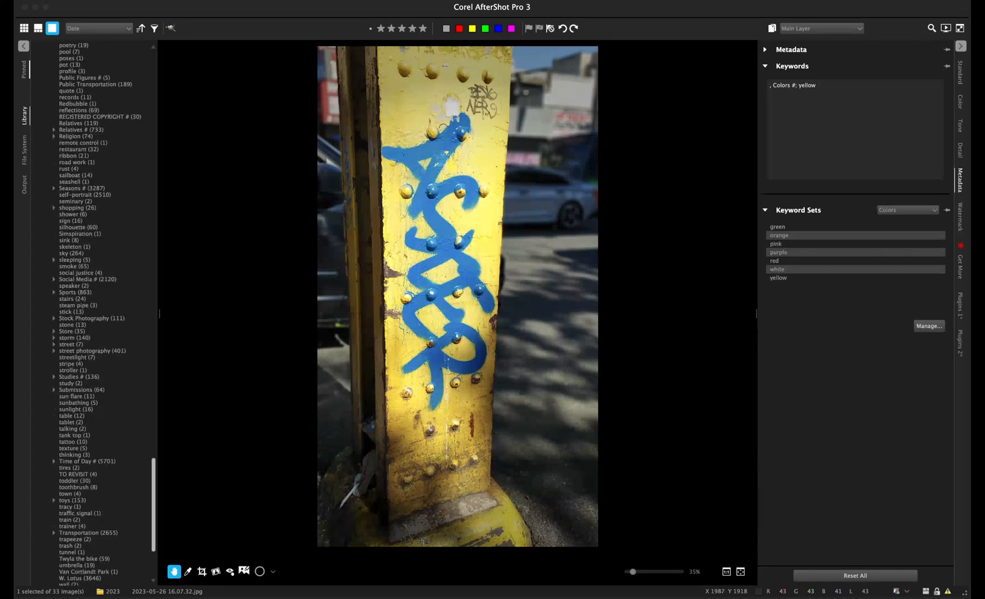
scroll(97, 313, down, 10)
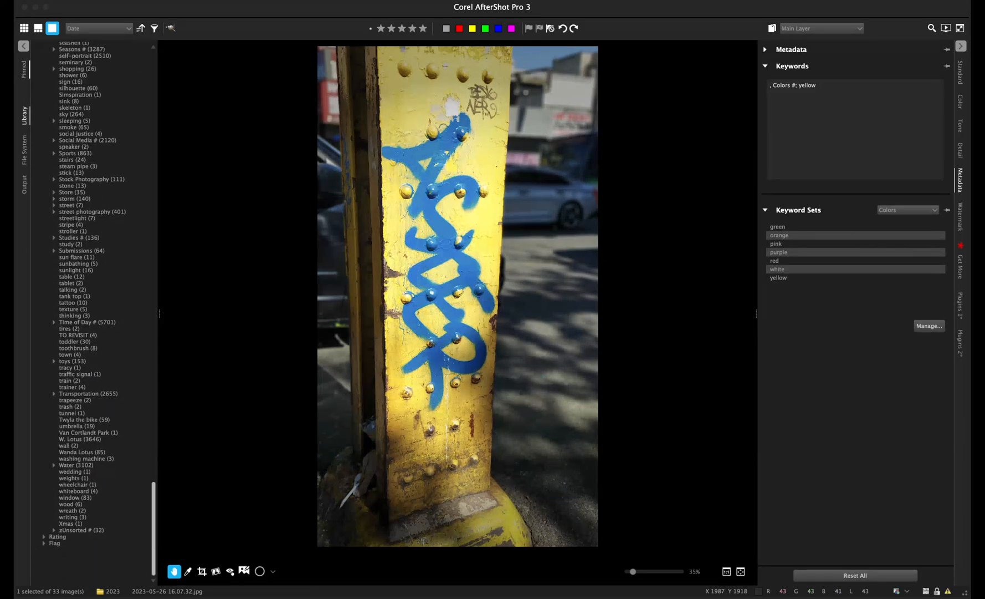
scroll(97, 313, up, 20)
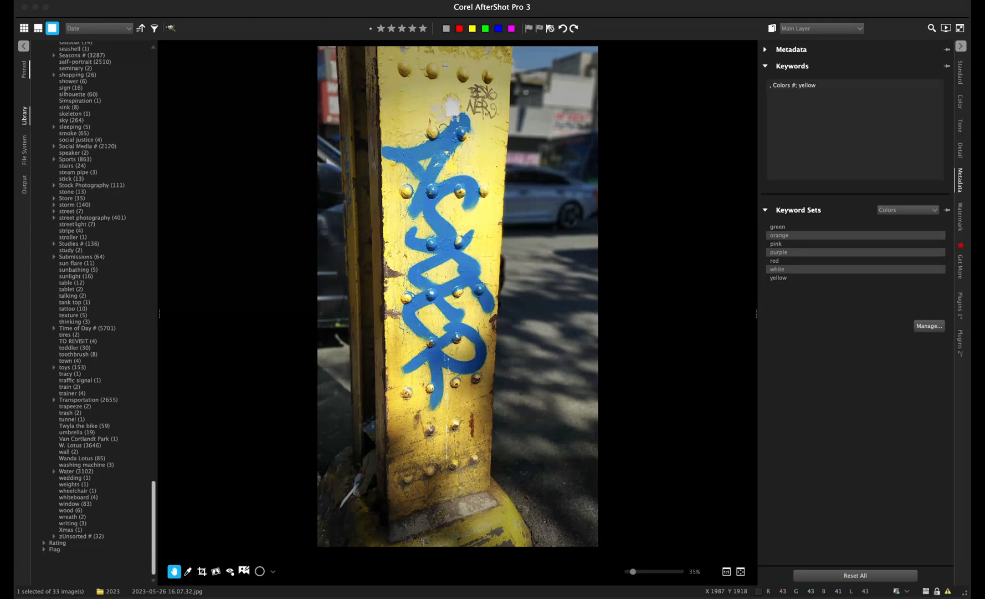
scroll(97, 313, up, 20)
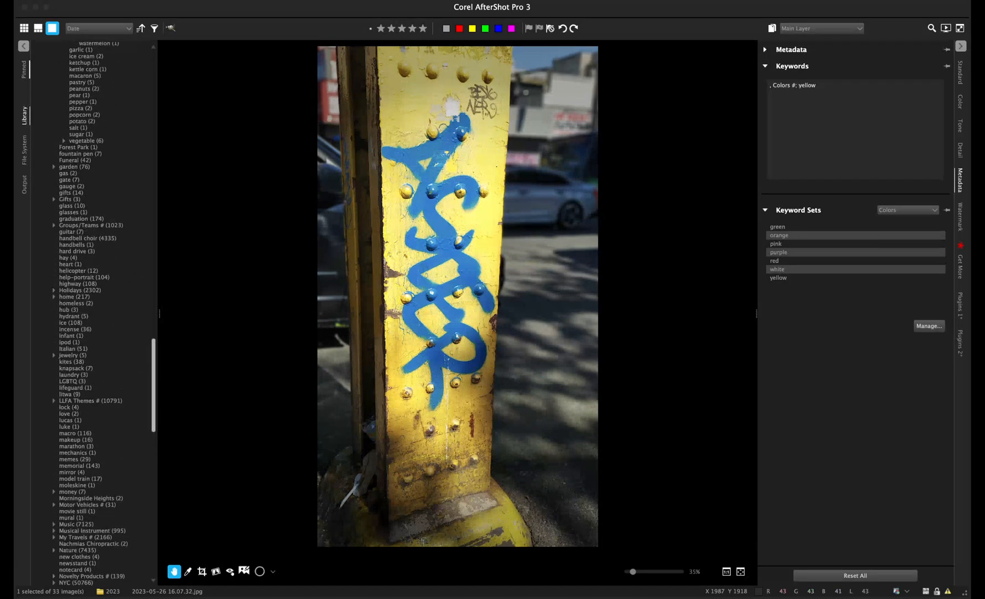
scroll(97, 313, up, 20)
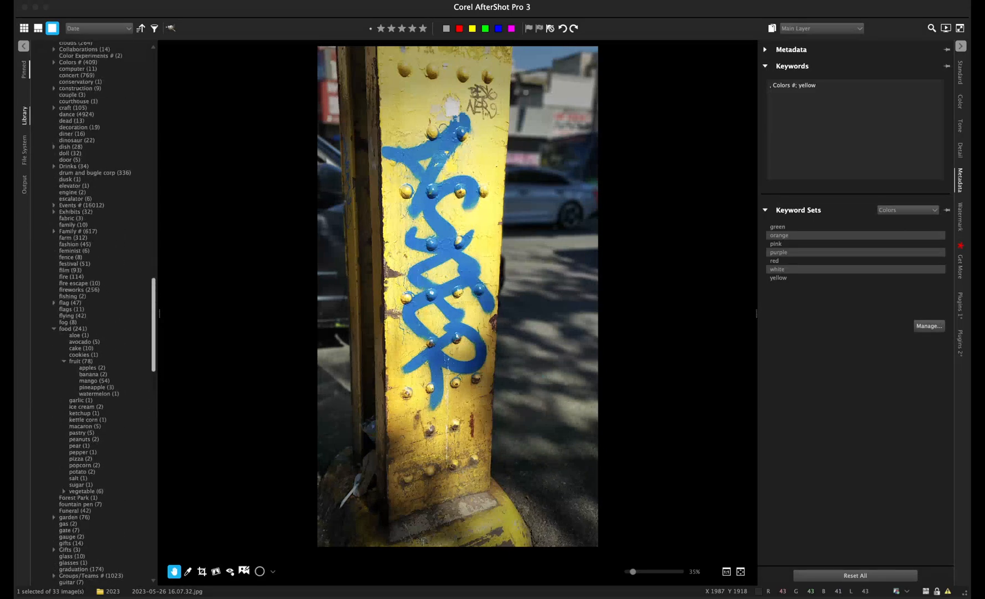
scroll(458, 296, down, 3)
scroll(97, 313, down, 20)
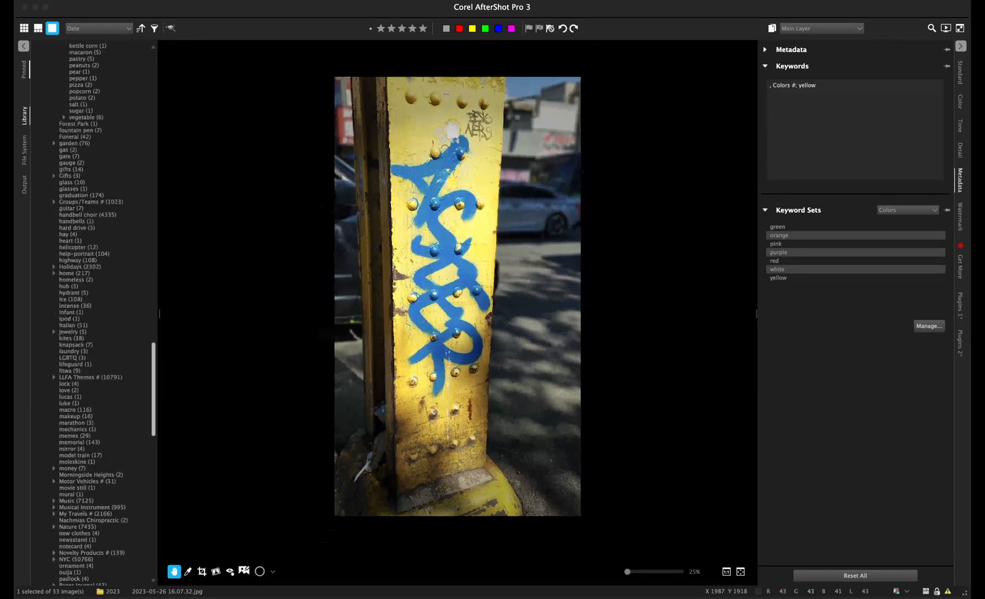
scroll(97, 313, down, 14)
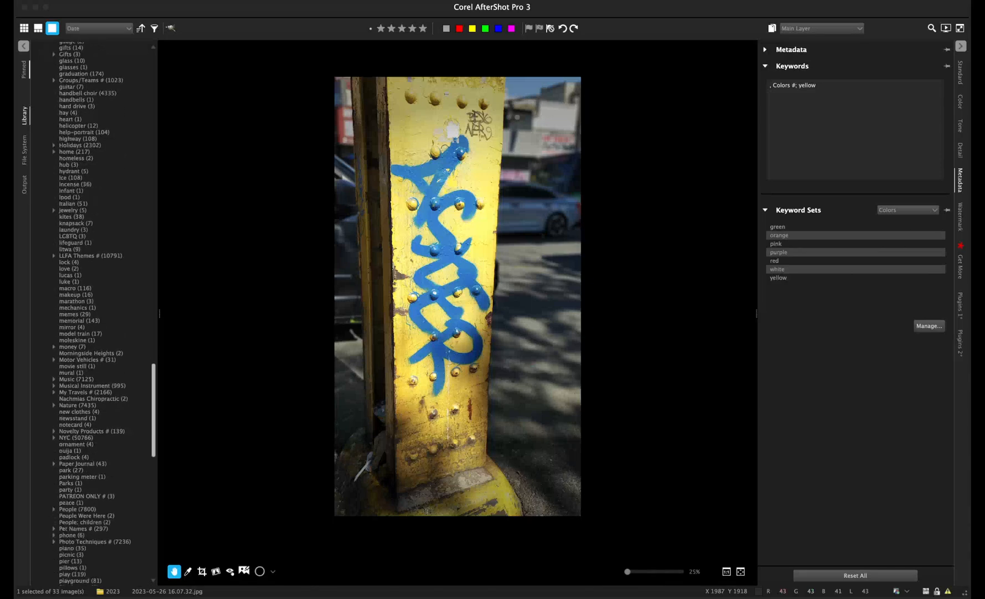
scroll(97, 313, down, 1)
scroll(424, 442, up, 5)
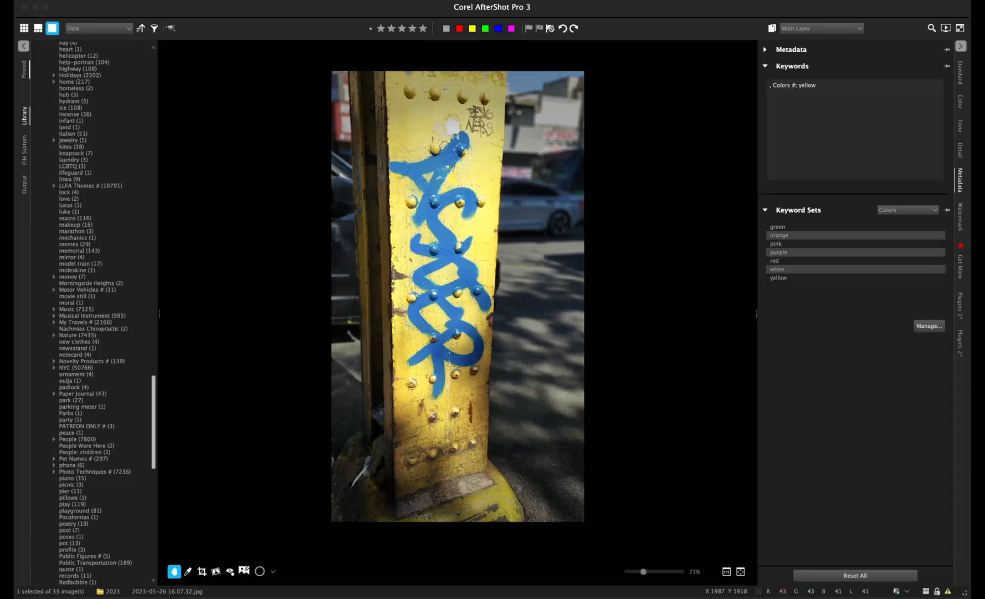
scroll(458, 296, down, 3)
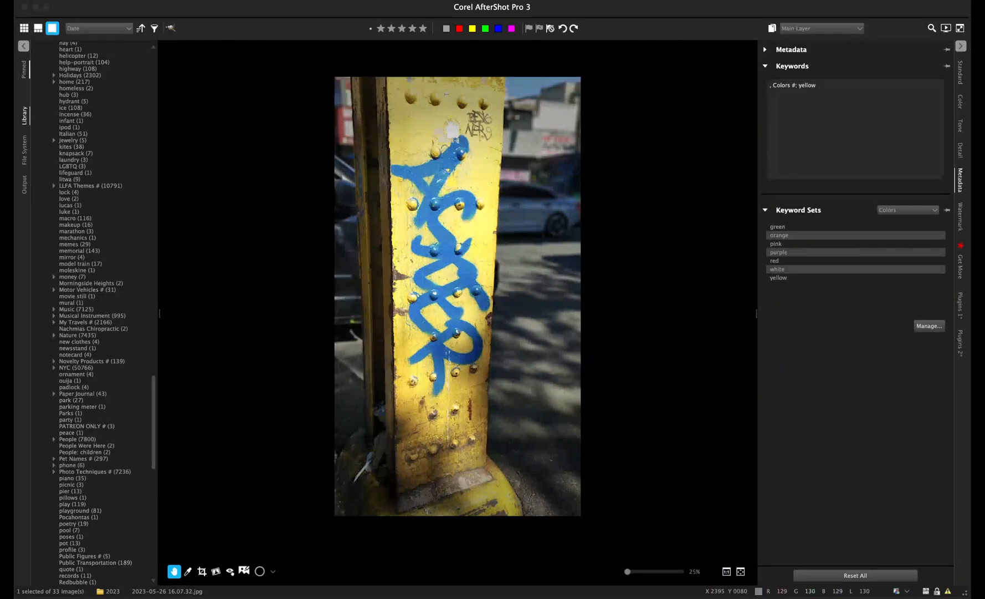
click(740, 571)
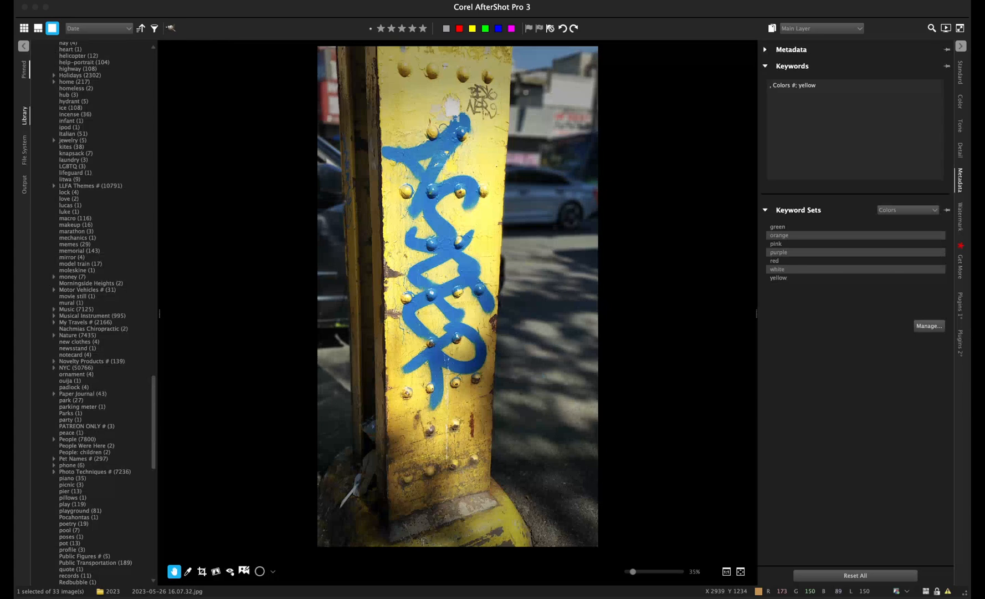
scroll(95, 313, up, 10)
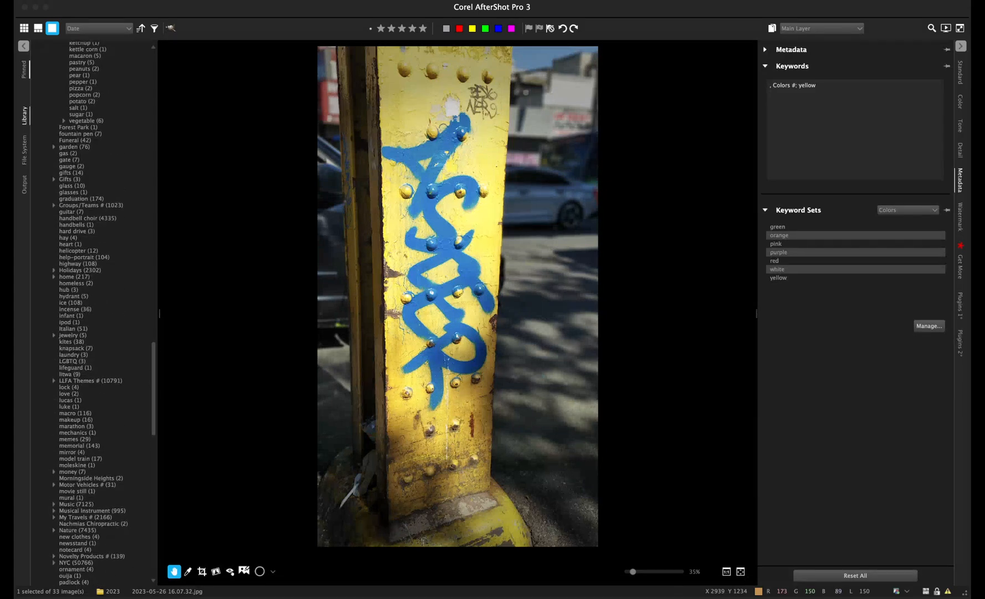
scroll(94, 314, up, 15)
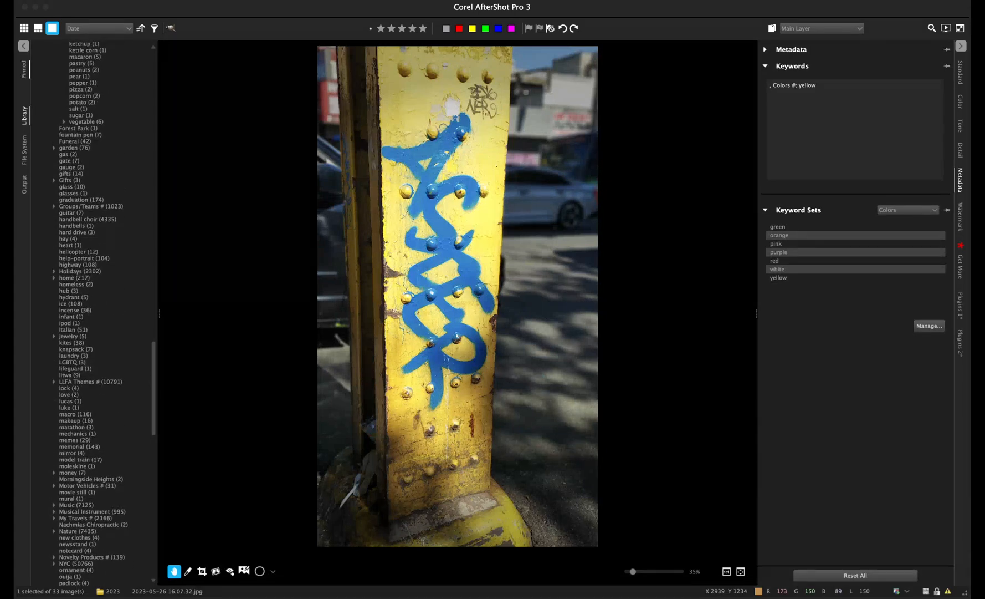
scroll(91, 313, up, 7)
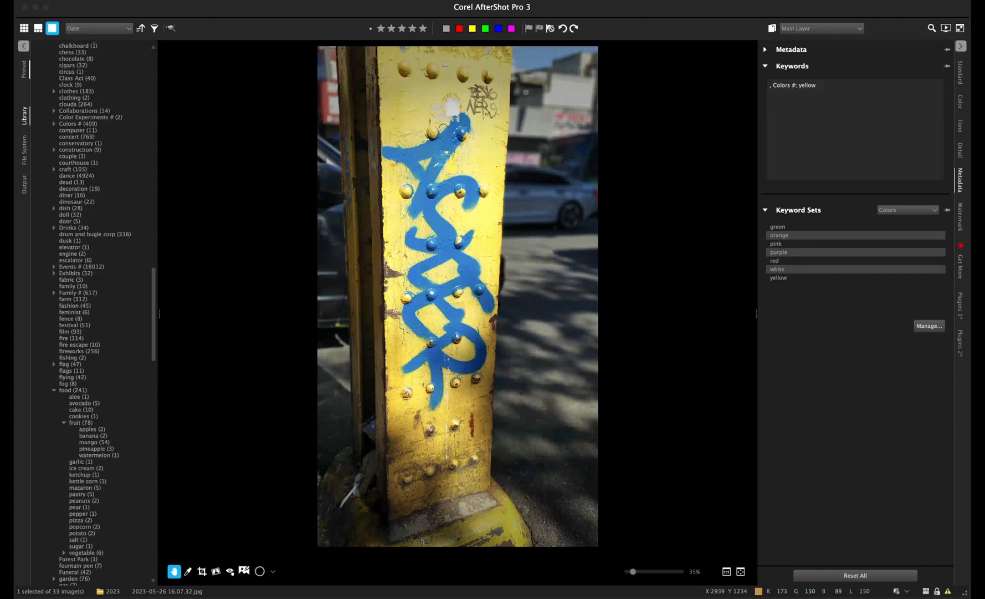
scroll(94, 313, up, 13)
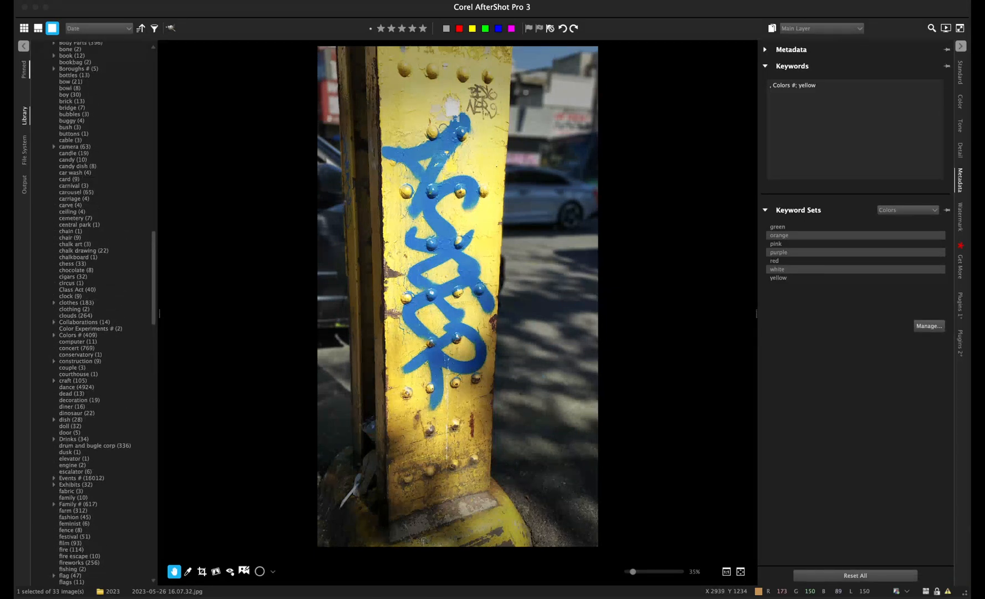
scroll(95, 313, up, 14)
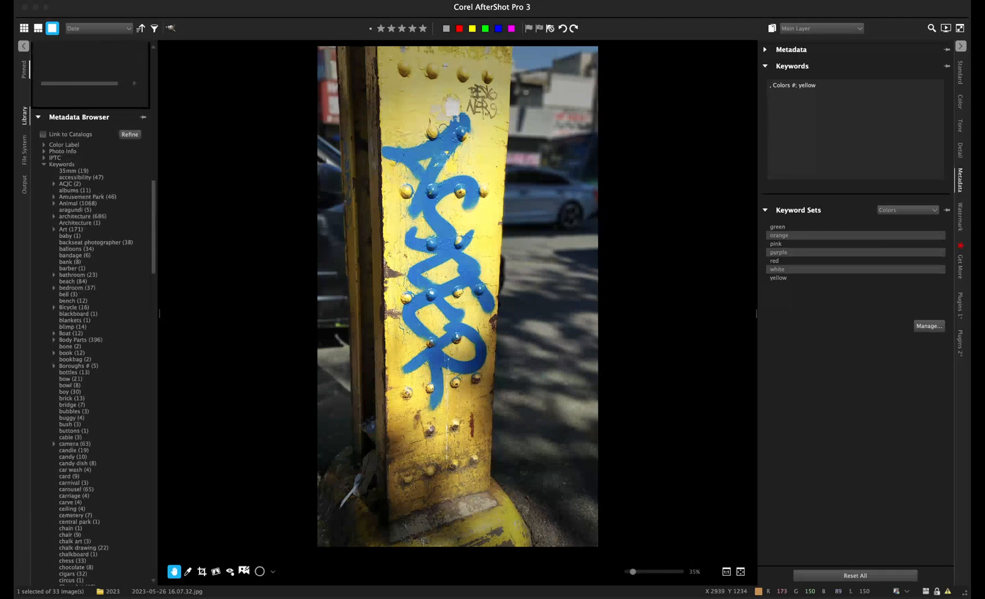
scroll(94, 313, down, 4)
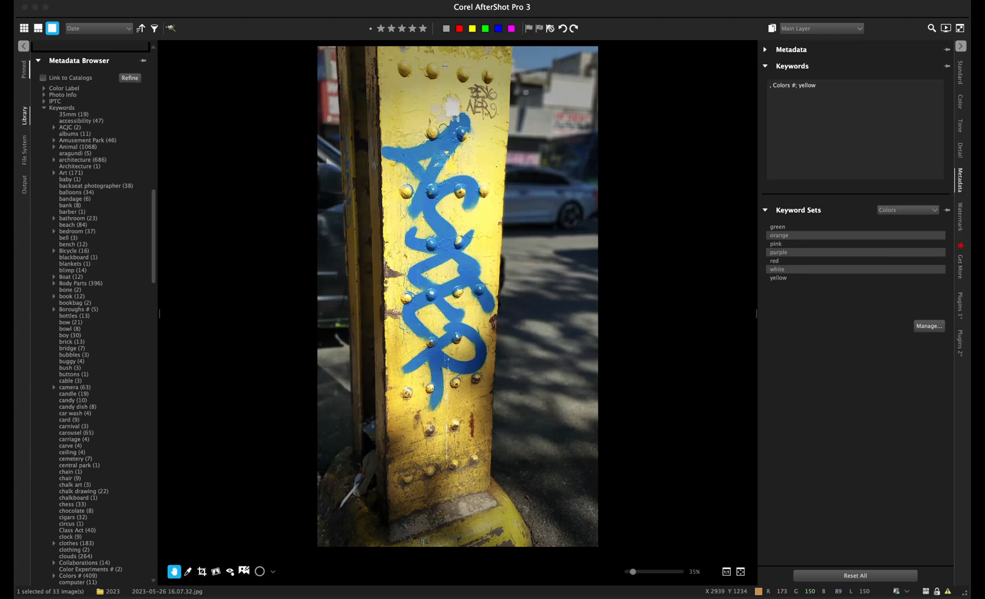
scroll(91, 313, down, 3)
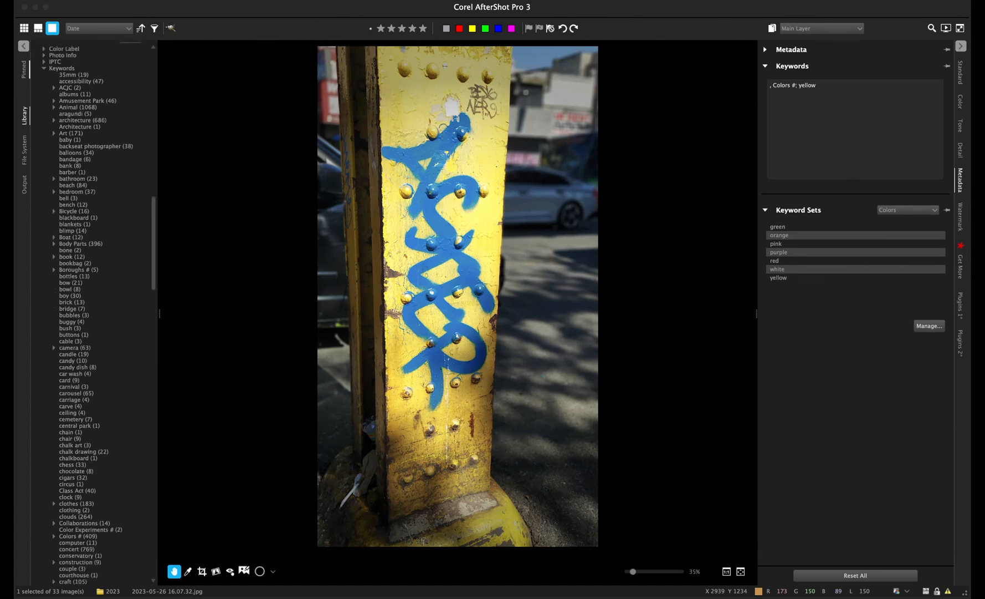
scroll(92, 313, down, 2)
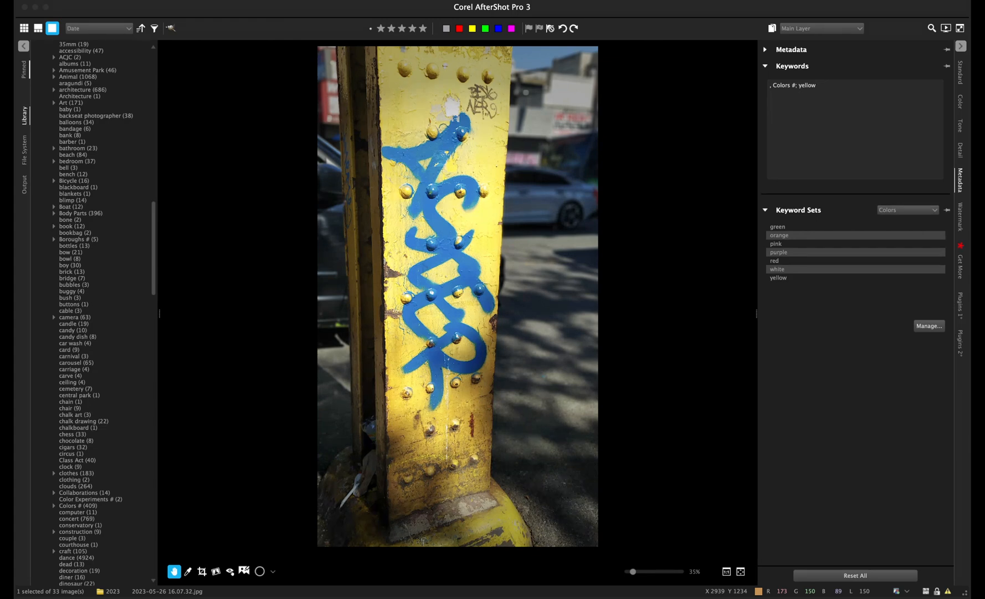
scroll(91, 313, down, 20)
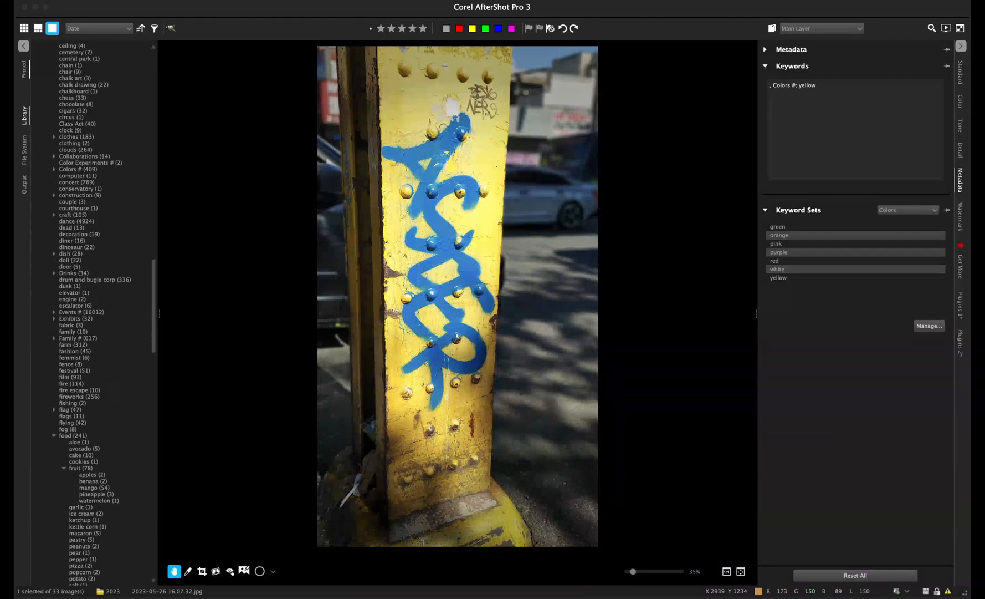
scroll(91, 313, up, 20)
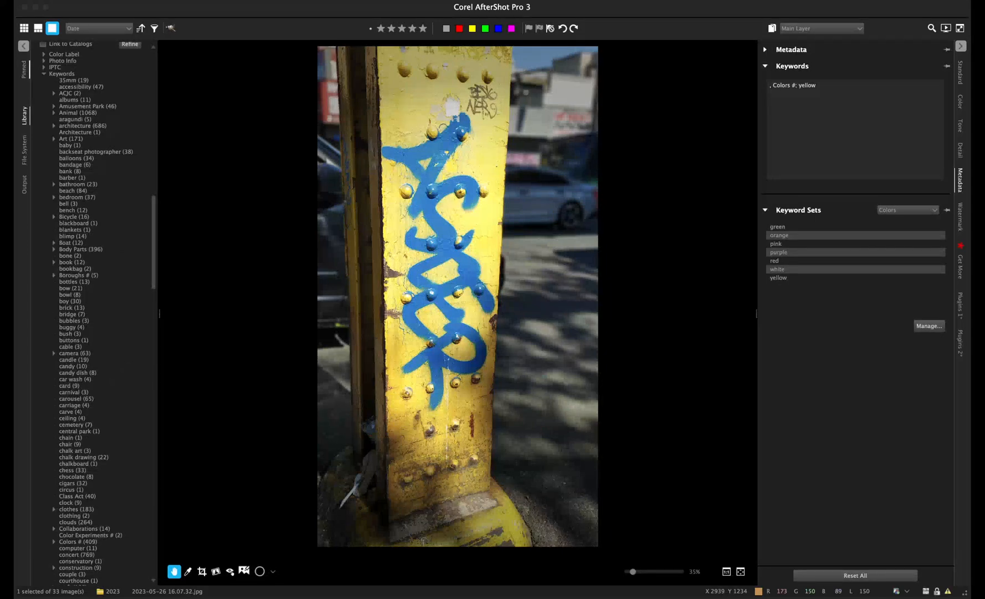
click(53, 125)
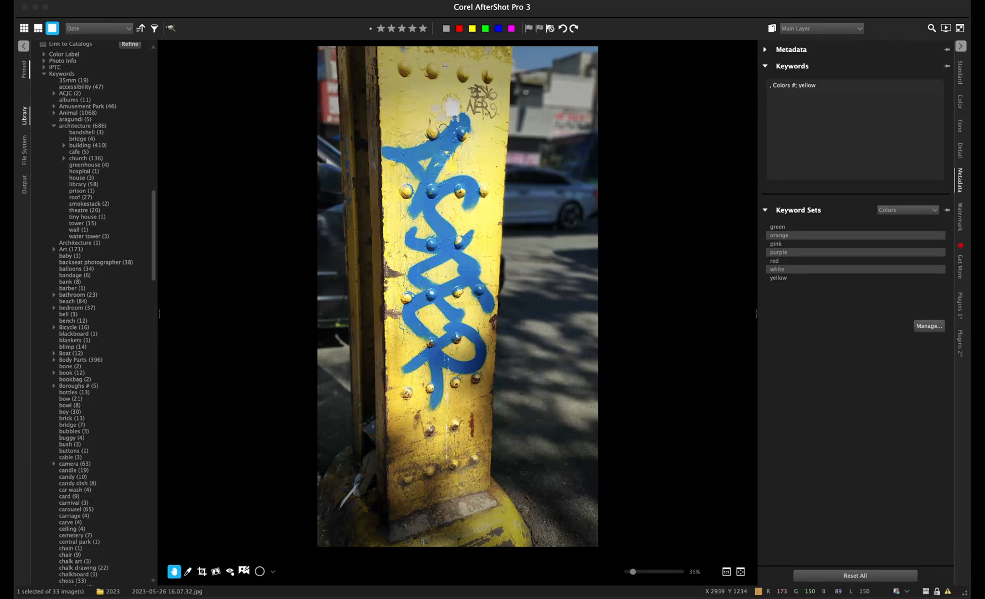
click(54, 126)
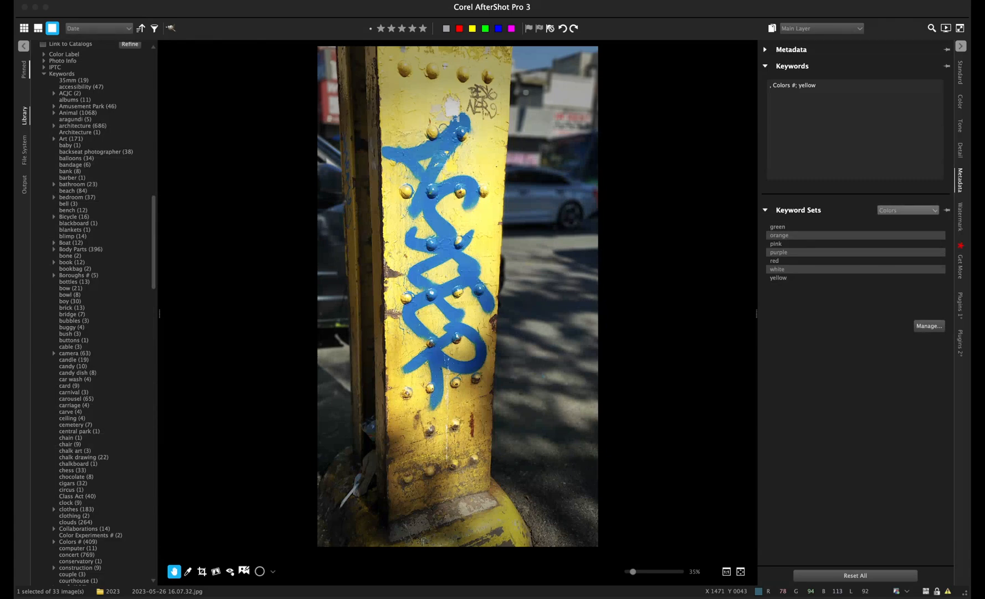
- Switch the keyword set from Art to Series and add the 'People Were Here' keyword
click(904, 217)
scroll(100, 311, down, 15)
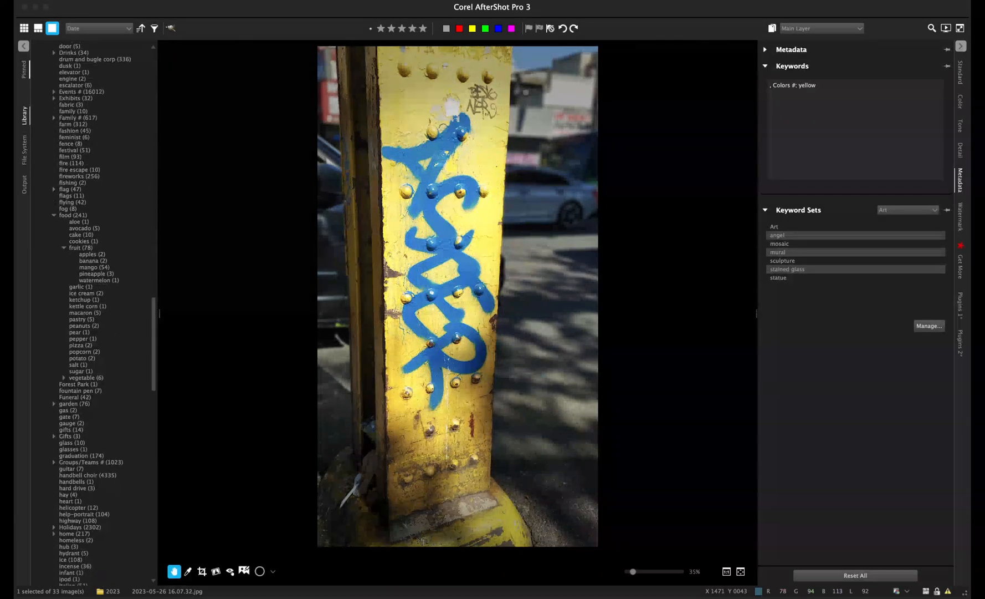
scroll(94, 313, up, 5)
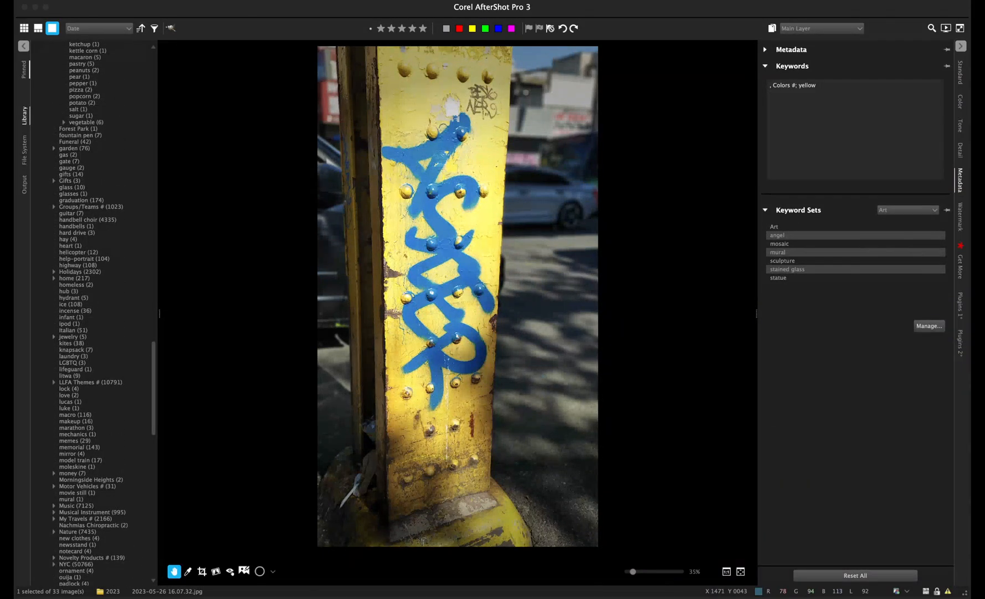
scroll(95, 313, up, 5)
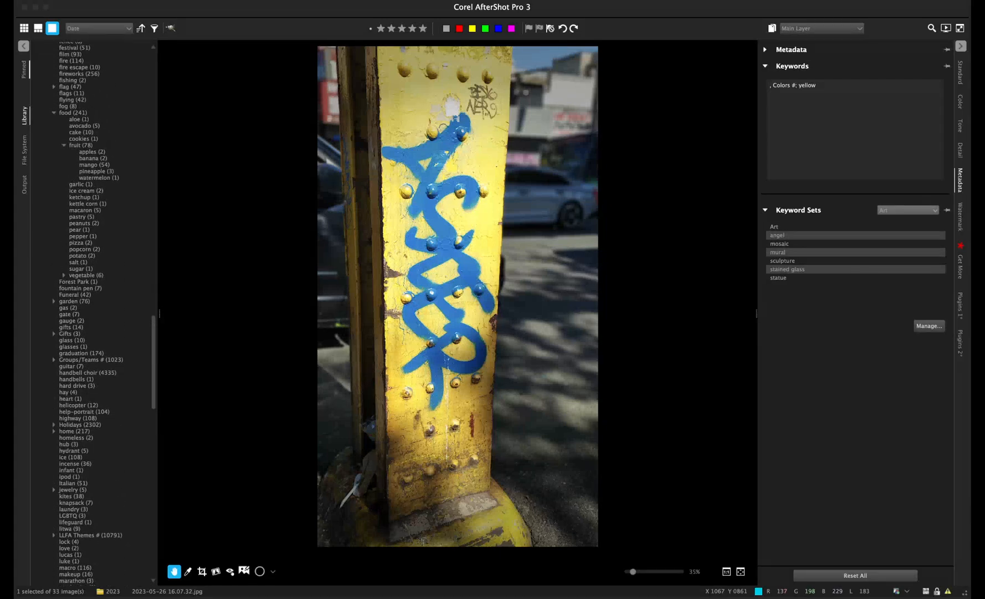
click(908, 210)
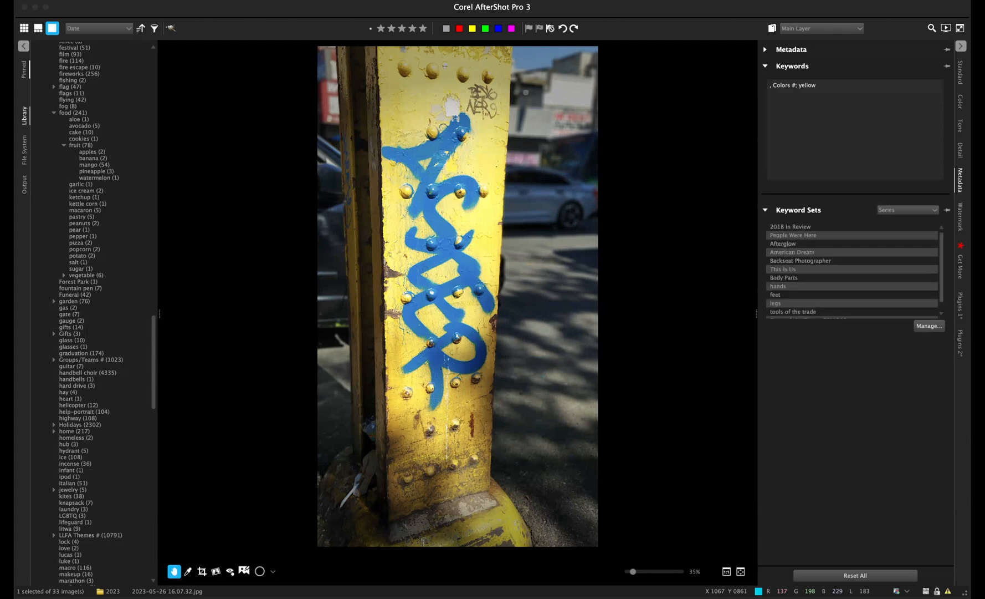
click(793, 235)
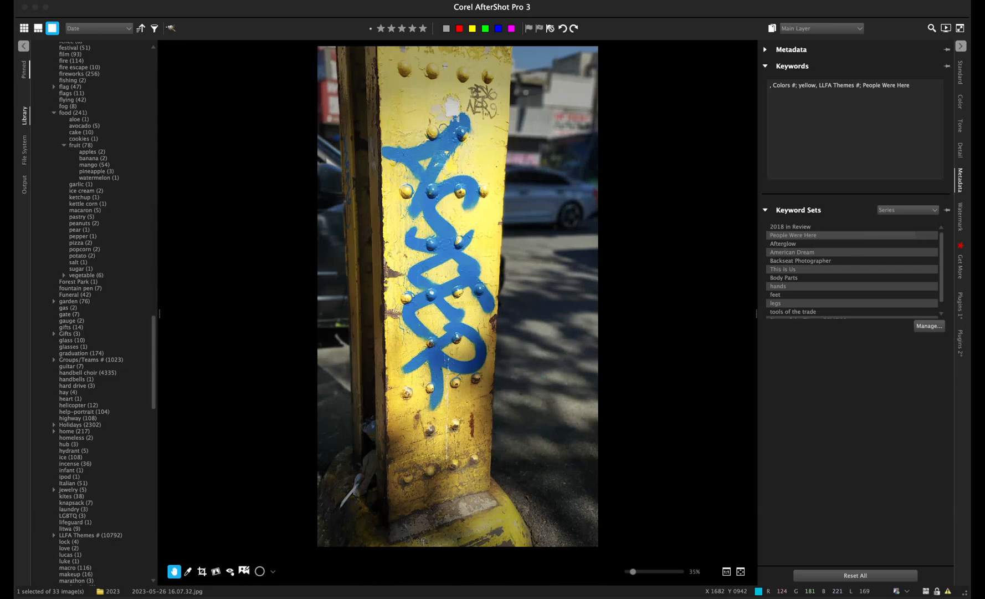
scroll(854, 260, down, 1)
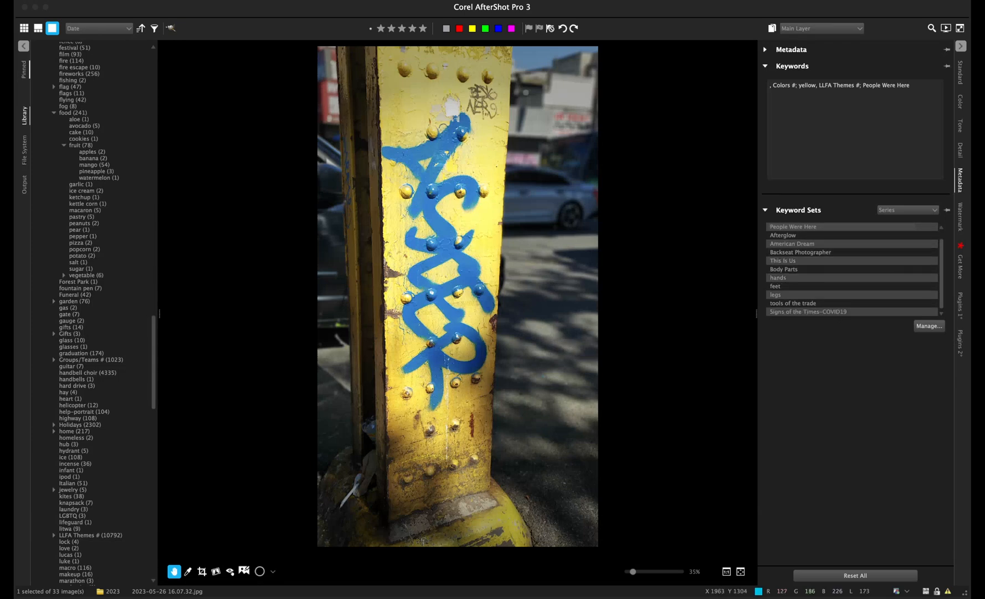
scroll(99, 313, up, 10)
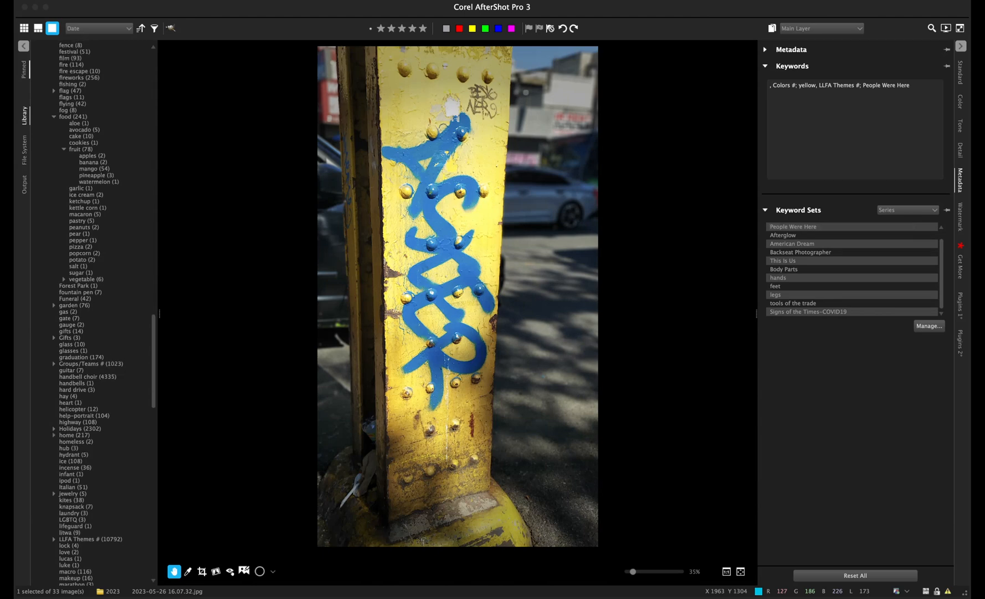
scroll(100, 313, up, 7)
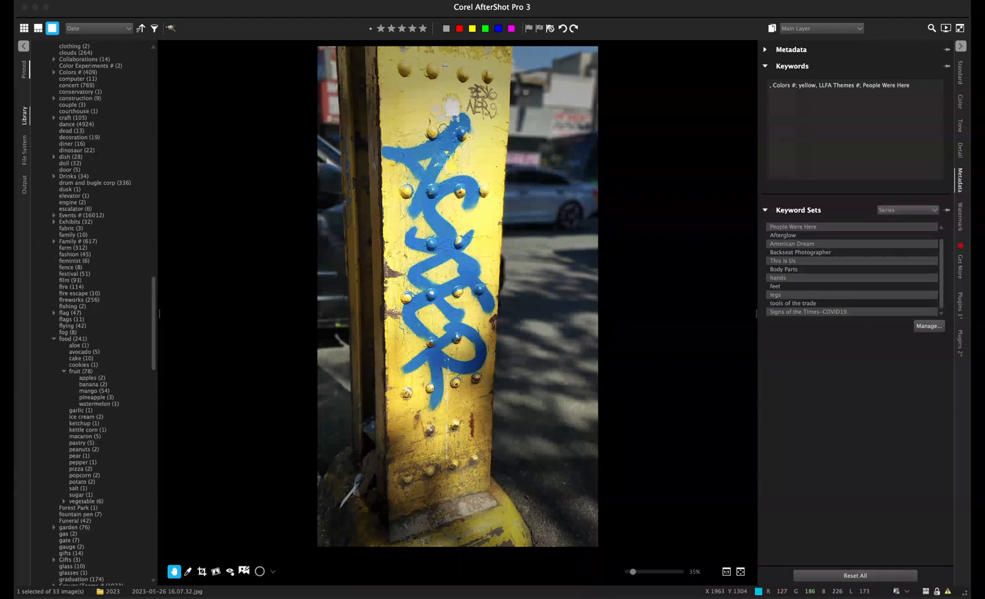
scroll(100, 313, up, 12)
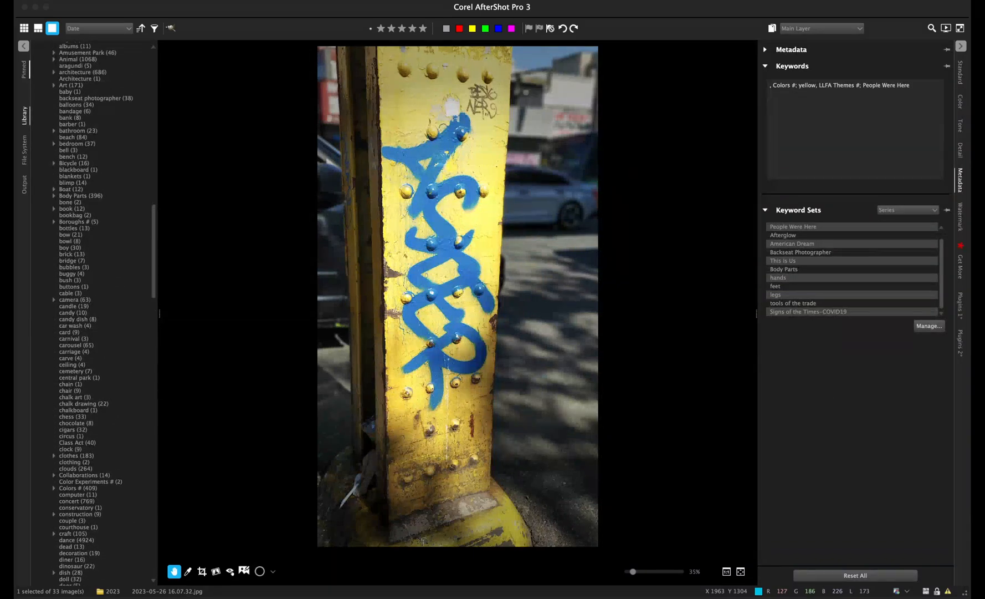
- Scroll the Metadata Browser keyword tree down toward the Forest Park keyword
scroll(100, 313, up, 2)
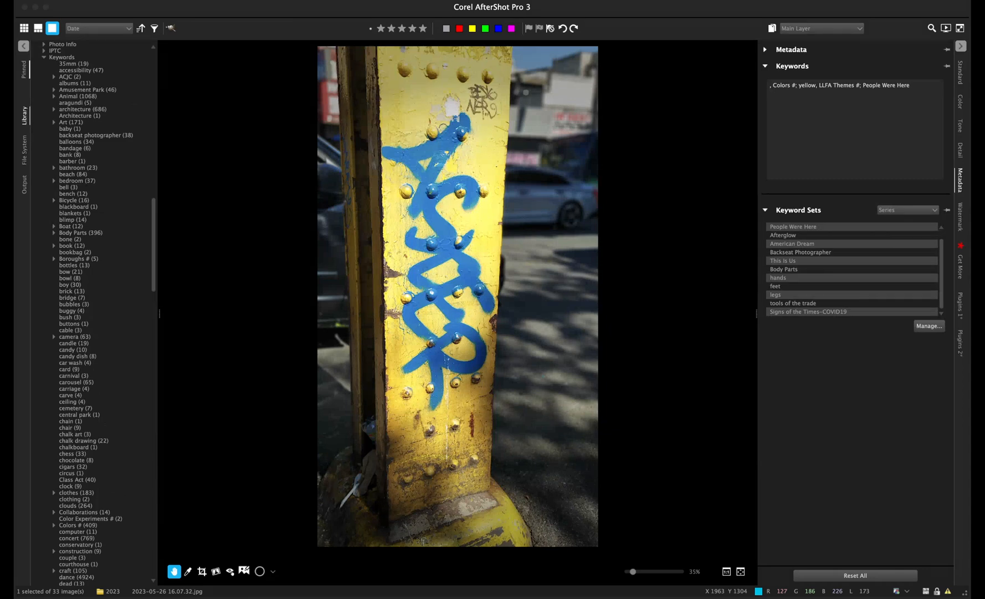
scroll(100, 314, down, 20)
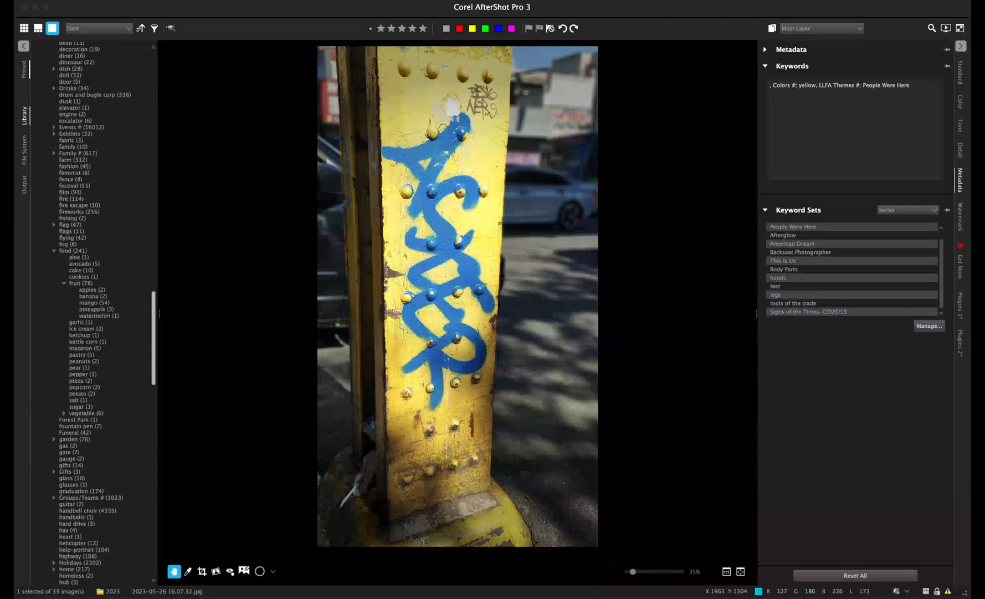
scroll(106, 313, down, 10)
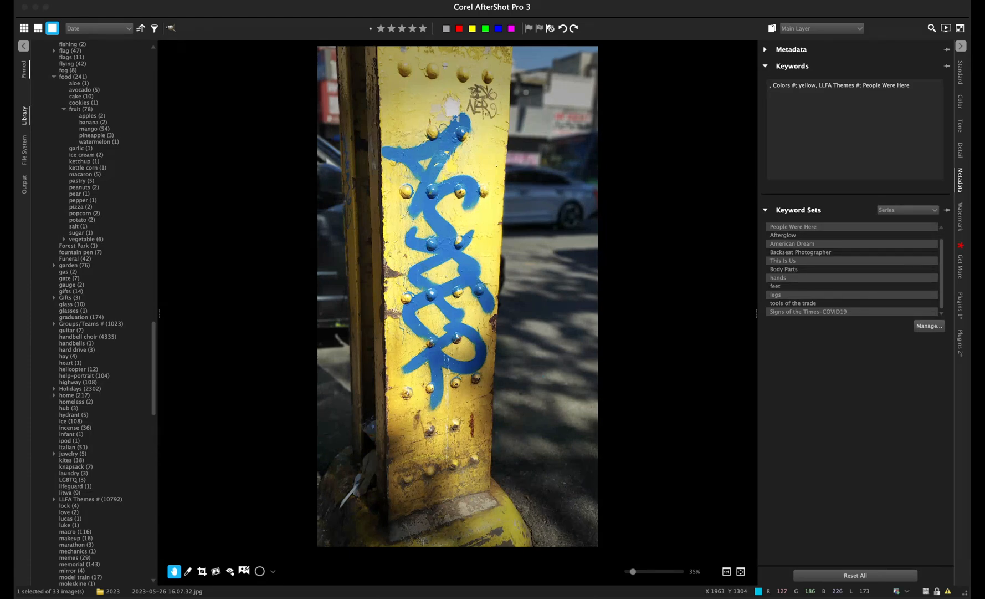
scroll(92, 313, down, 3)
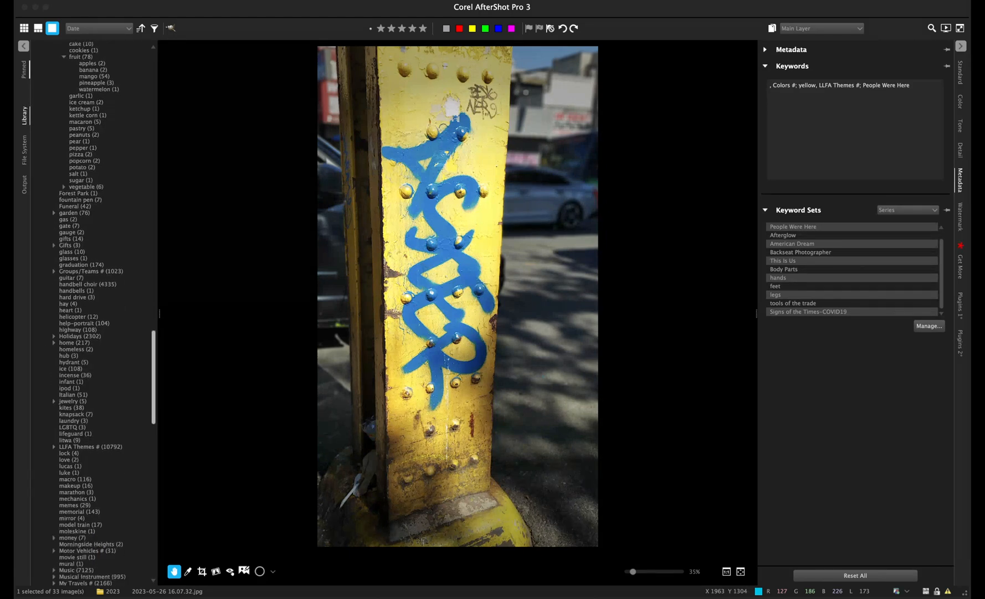
scroll(91, 313, down, 2)
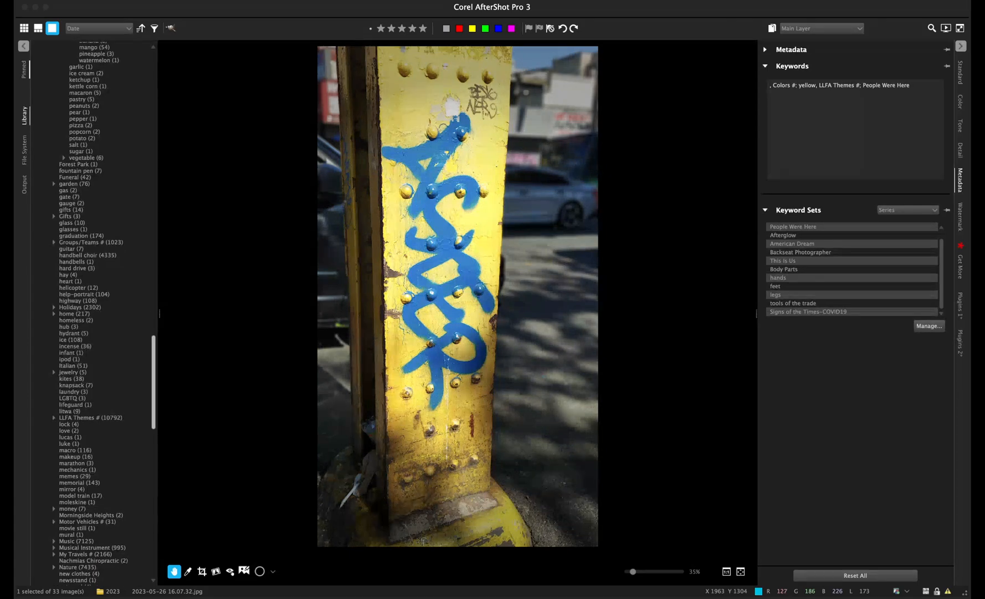
- Filter the library to Forest Park photos and expand the vegetable keyword
click(78, 164)
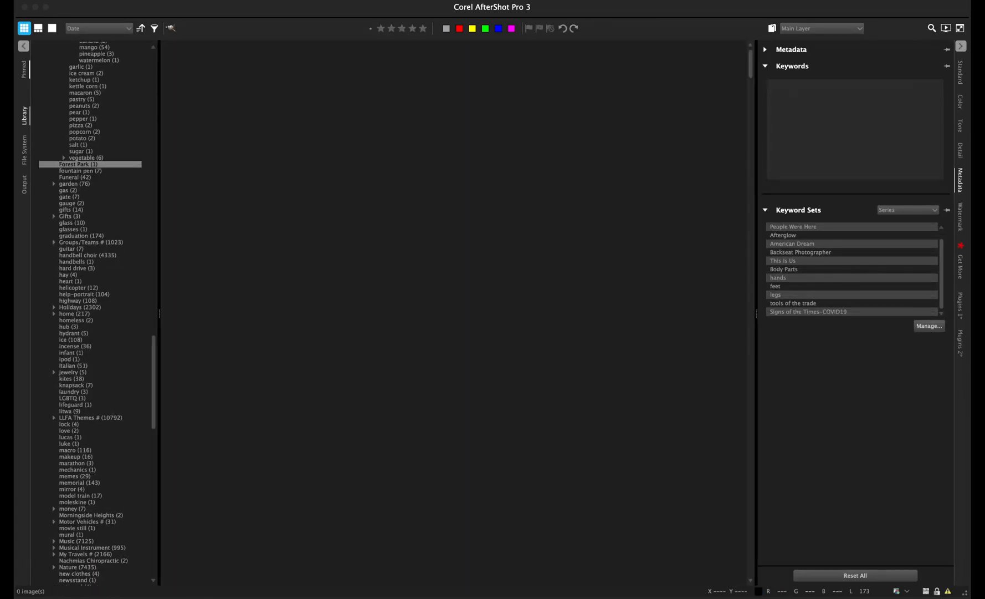
click(63, 158)
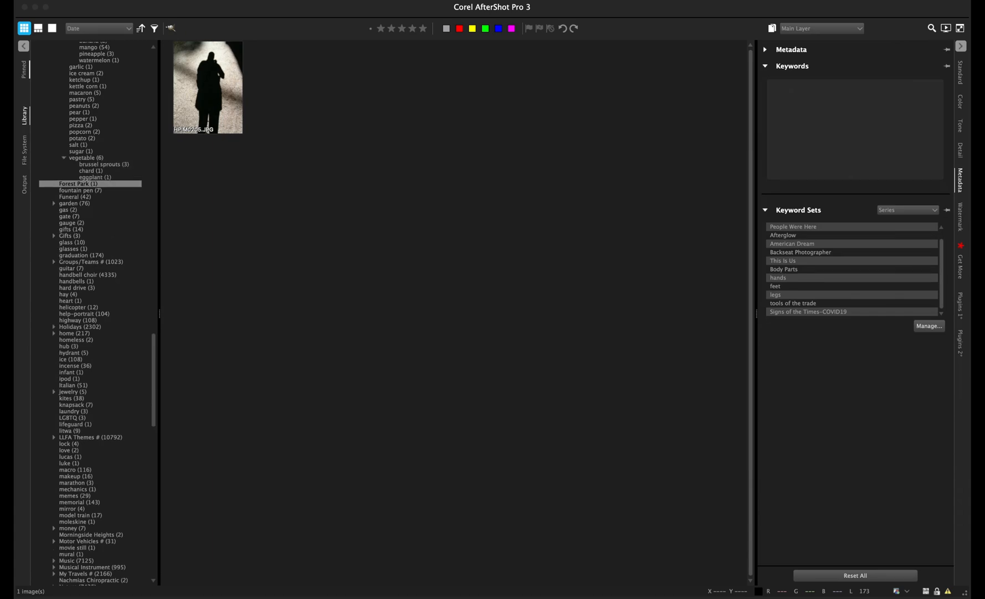
scroll(52, 548, up, 20)
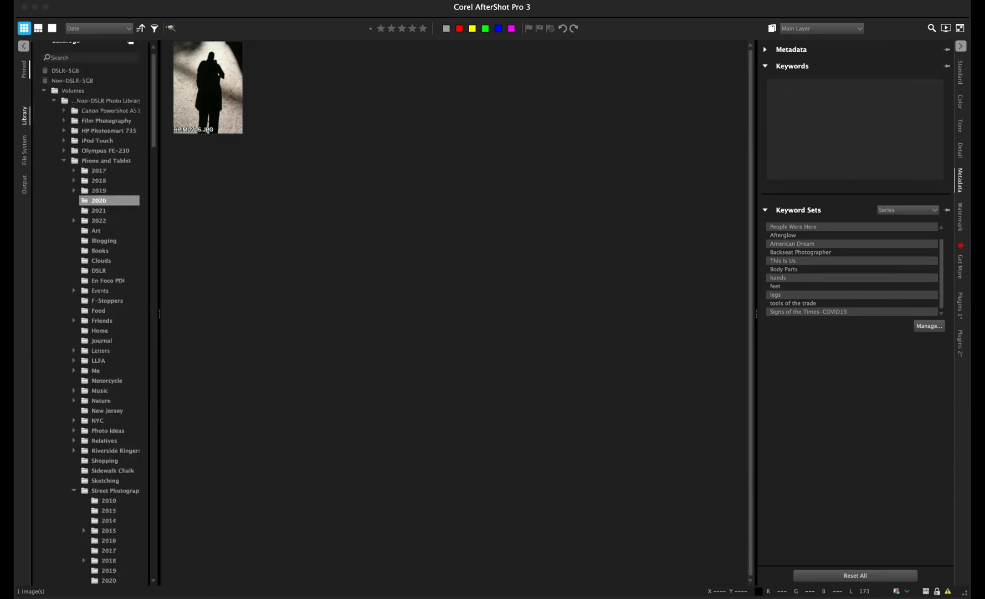
scroll(106, 131, down, 10)
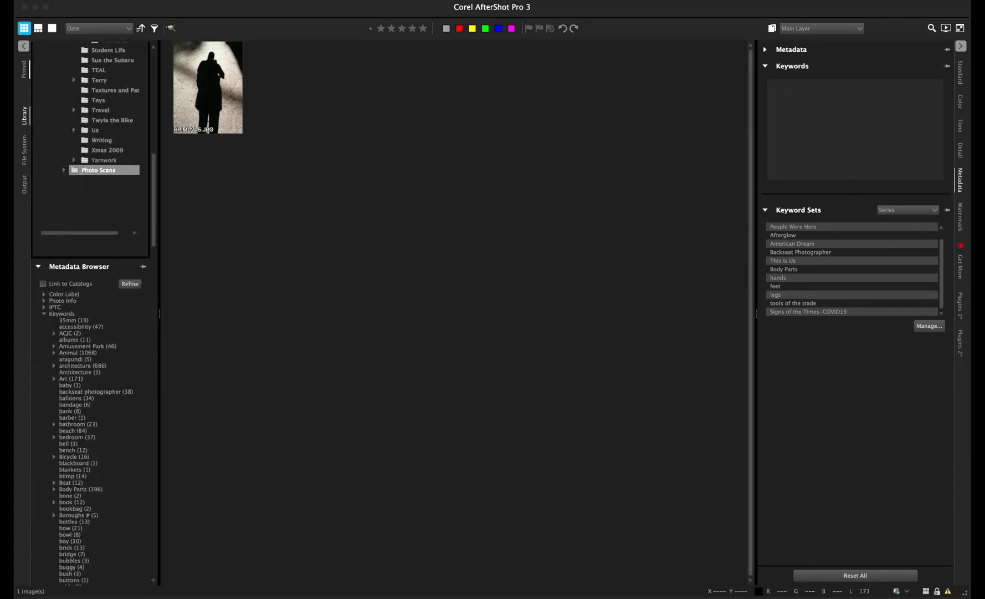
scroll(109, 180, up, 2)
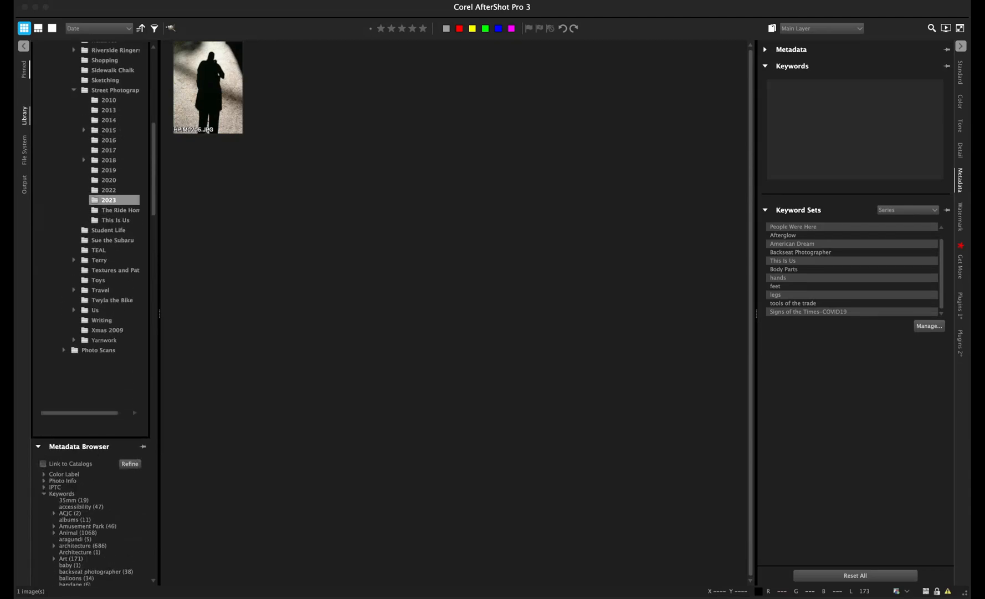
scroll(111, 202, up, 5)
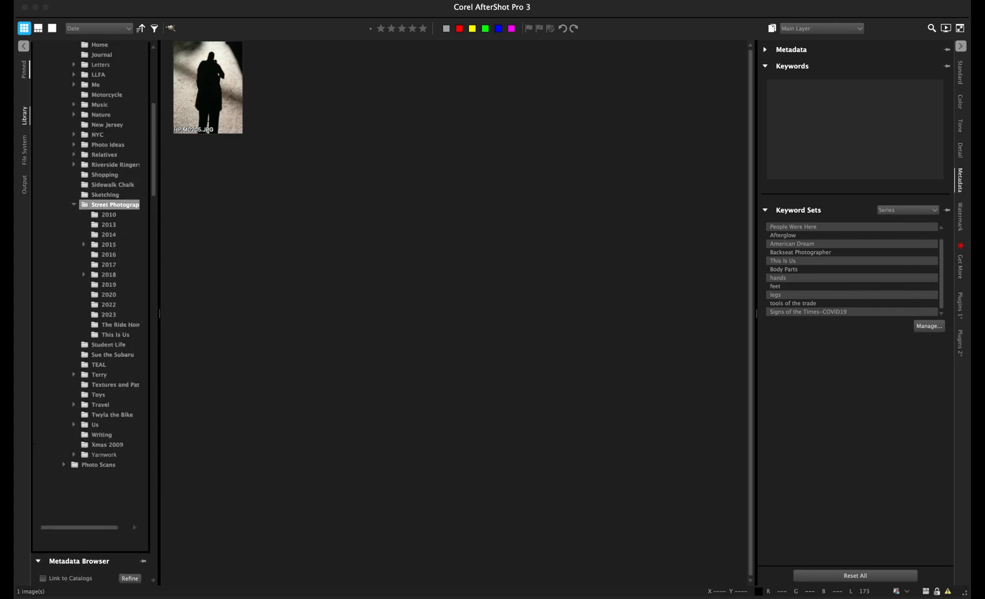
- Return to the 2023 Street Photography folder and select the 2023-05-26 16.07.32.jpg pole photo
click(110, 314)
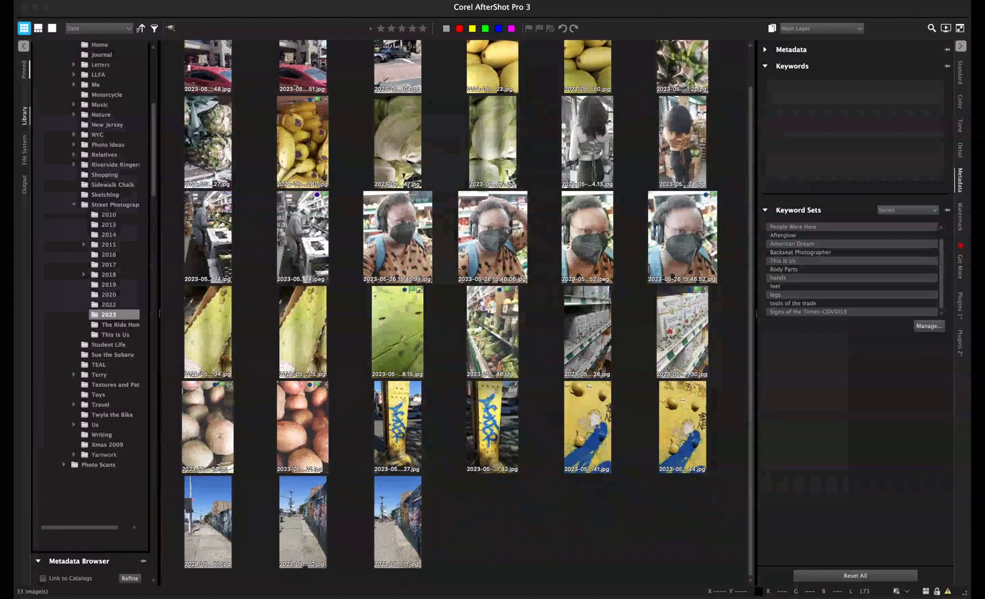
click(493, 426)
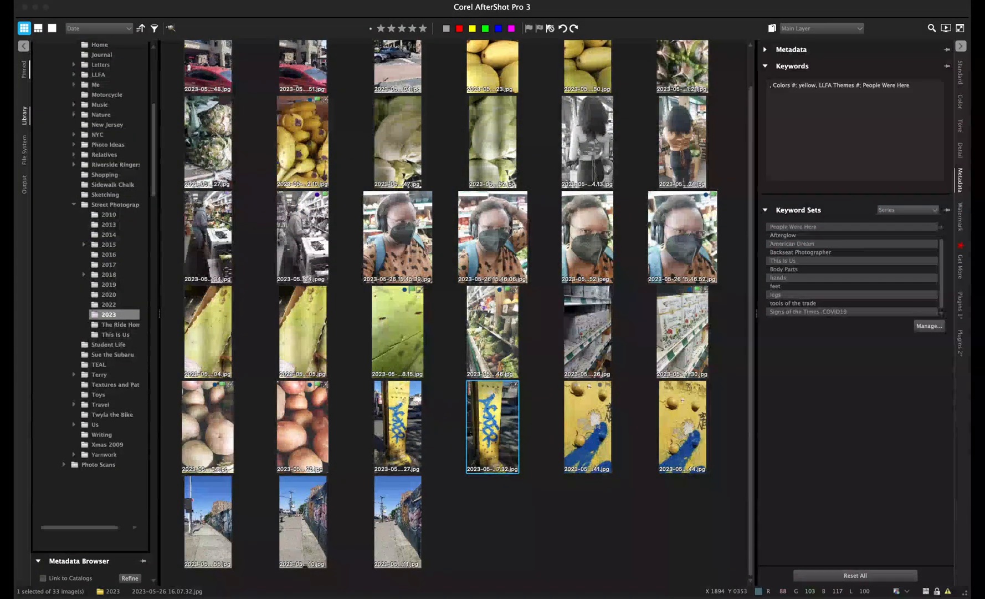
click(52, 29)
- Open the 16.07.32 pole photo full size and scroll the keyword tree to LLFA Themes
click(529, 28)
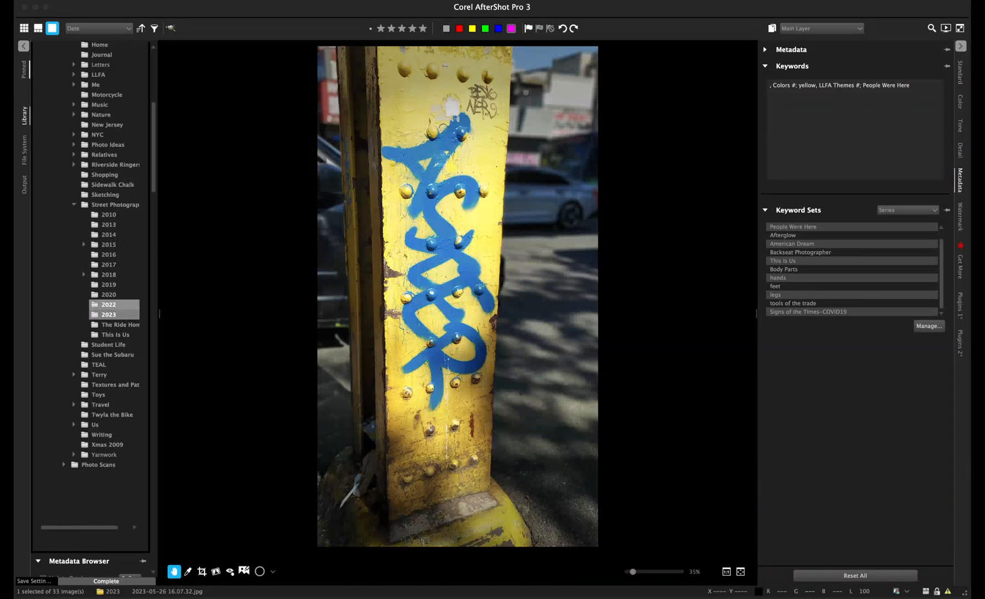
scroll(113, 304, down, 15)
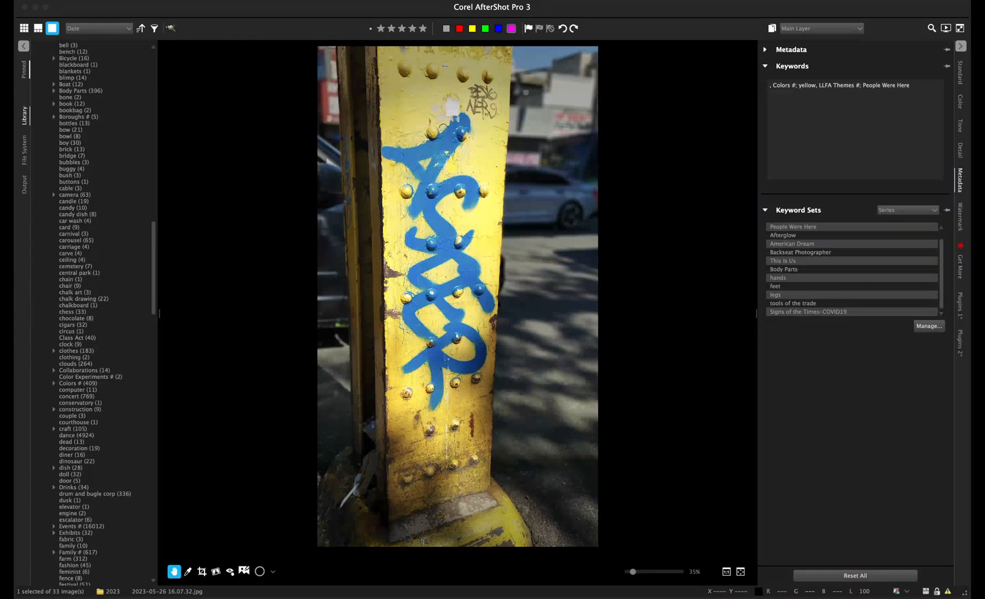
scroll(114, 304, down, 20)
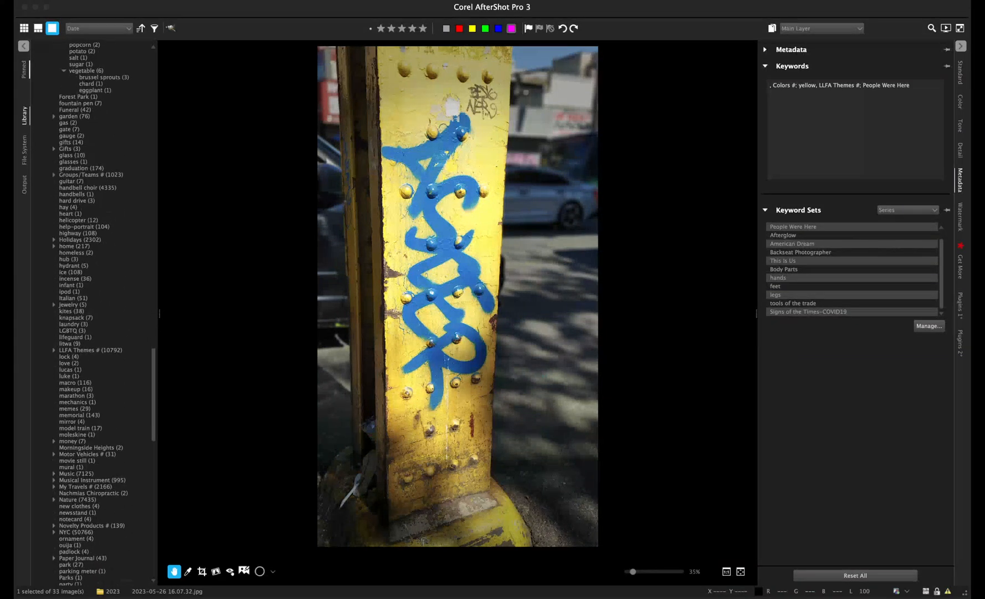
scroll(91, 314, down, 15)
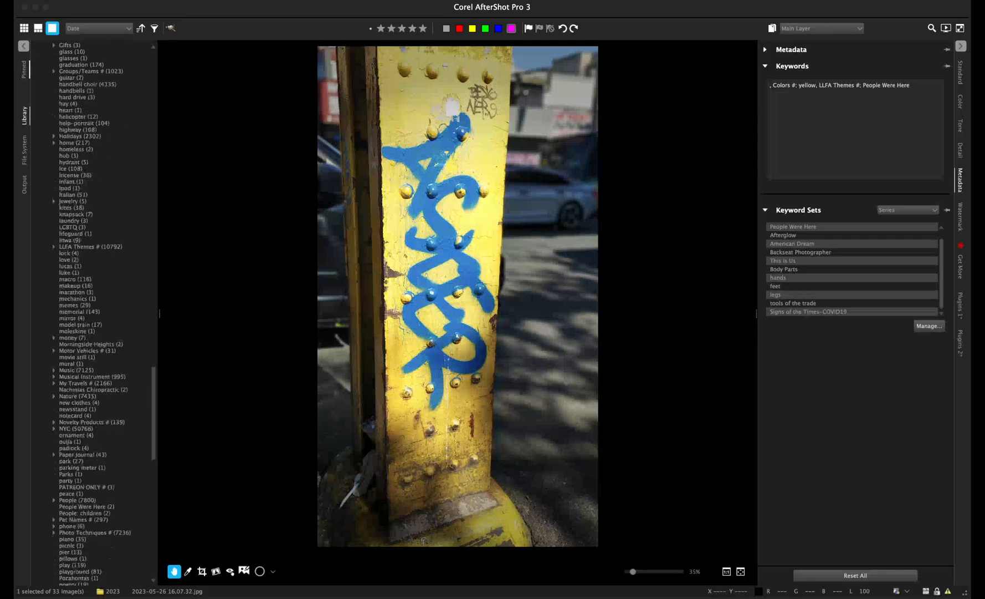
scroll(91, 313, up, 20)
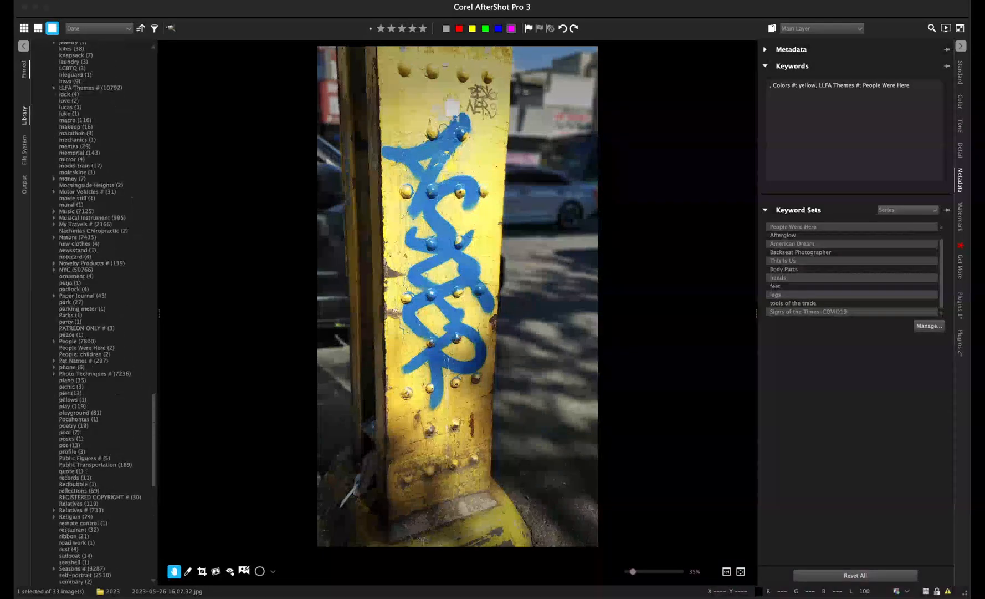
scroll(91, 314, up, 1)
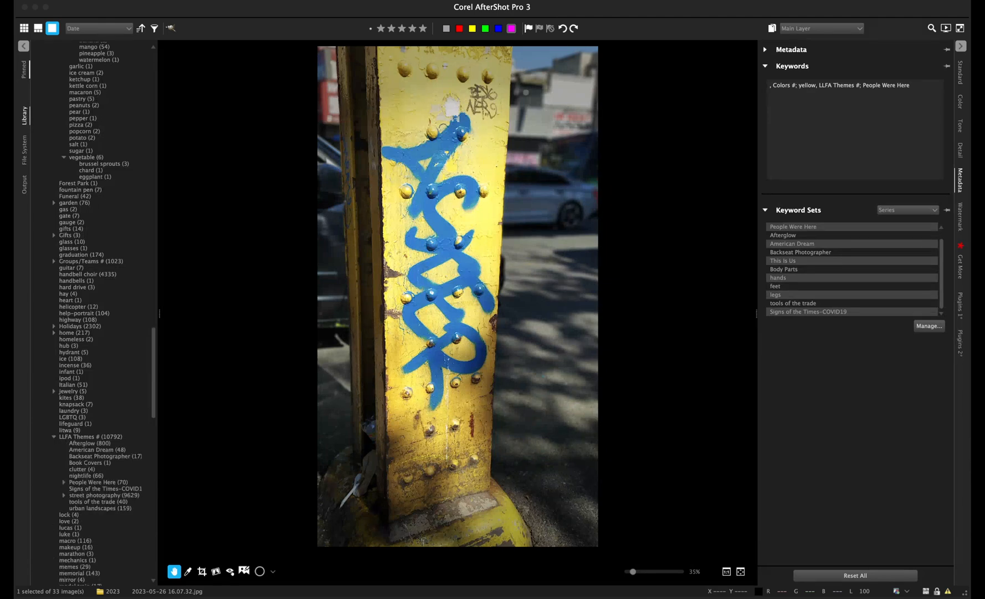
scroll(91, 313, down, 6)
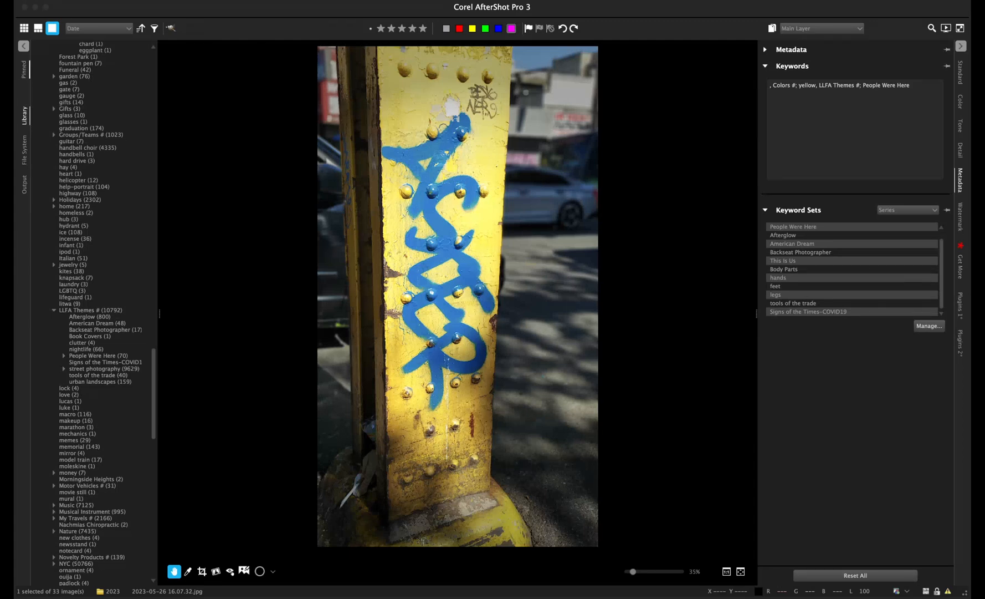
scroll(91, 314, down, 11)
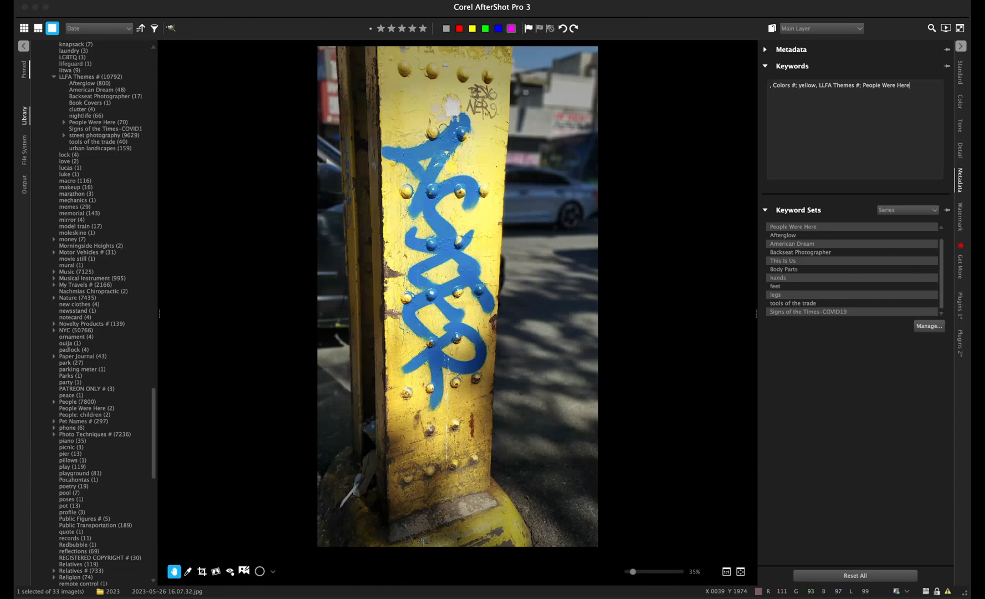
- Save the graffiti pole photo's keywords and go back to the 2023 folder thumbnail grid
key(f)
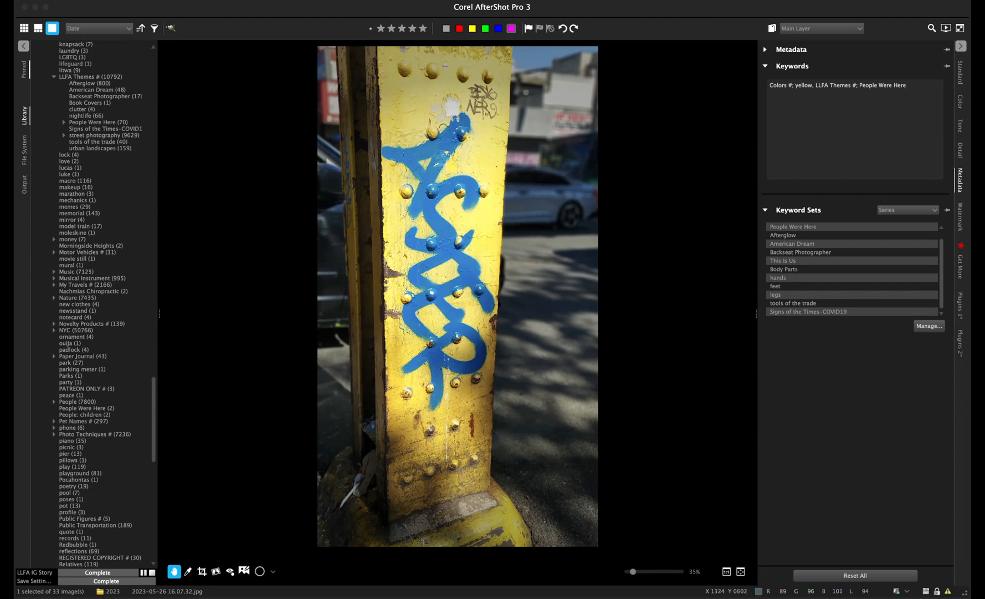
click(38, 28)
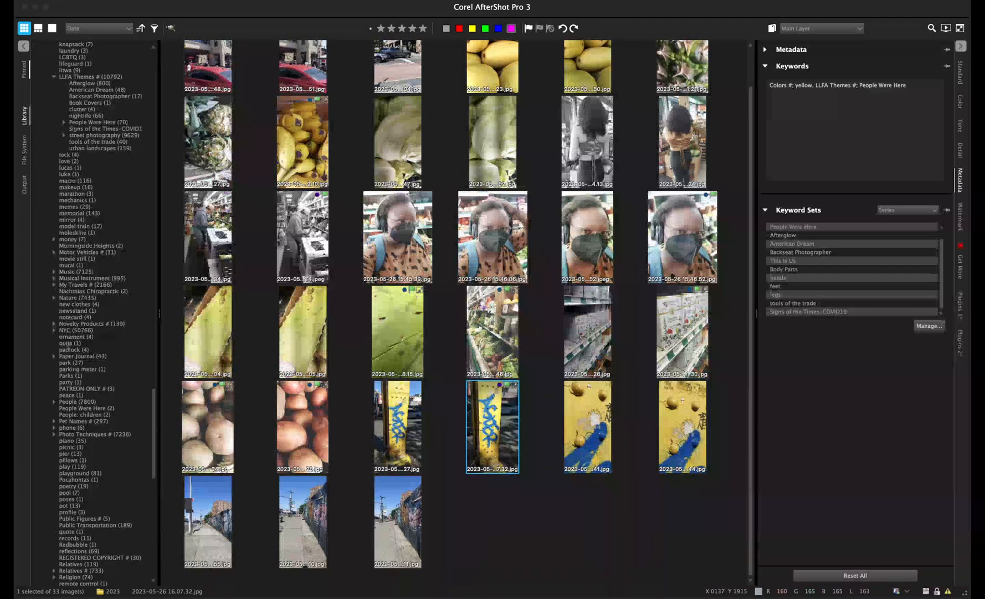
- Open the 16.08.41 yellow-wall photo full size, compare it with 16.08.44, and settle on 16.08.44
click(583, 420)
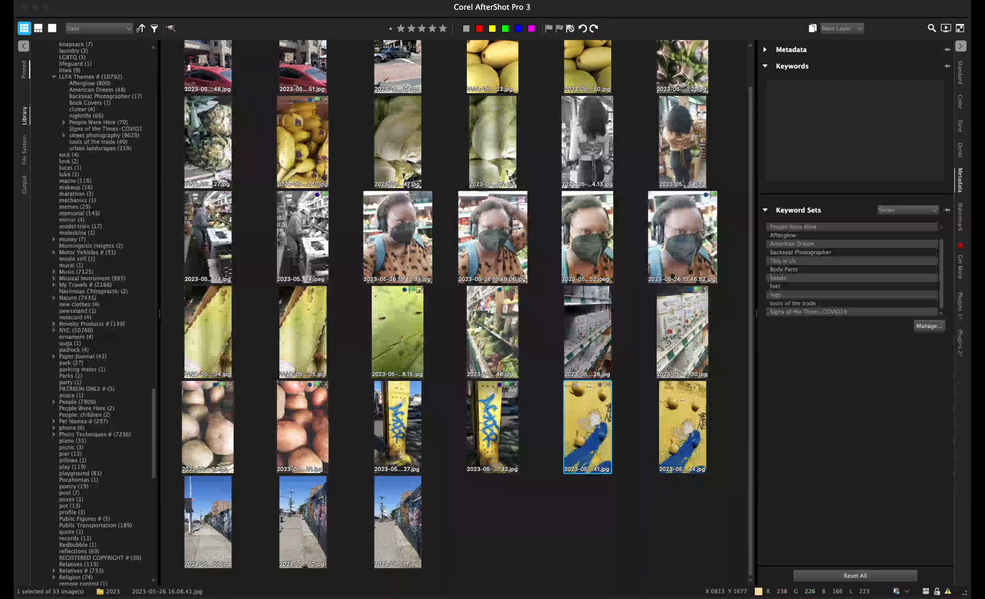
click(52, 28)
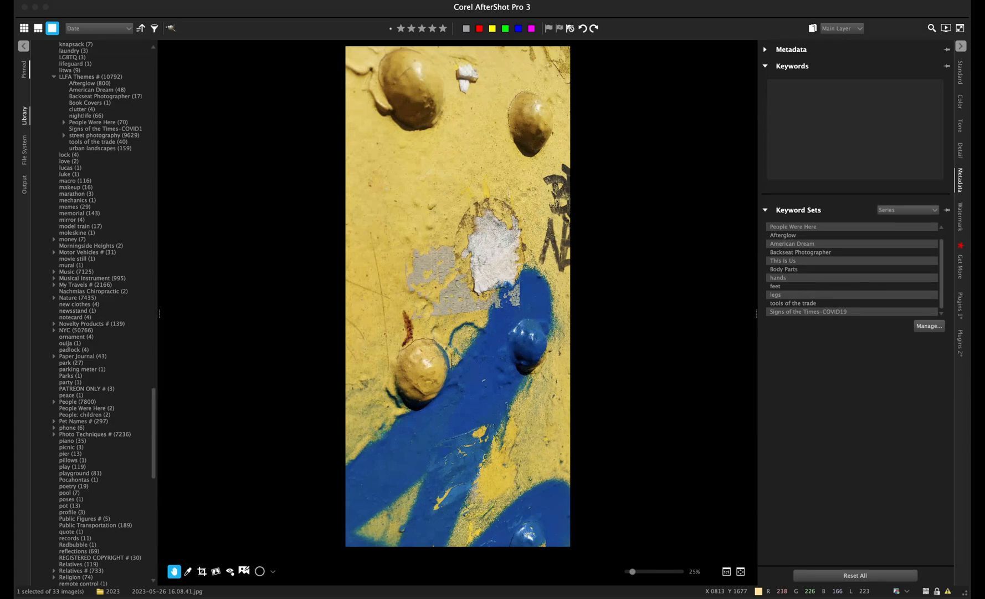
key(Right)
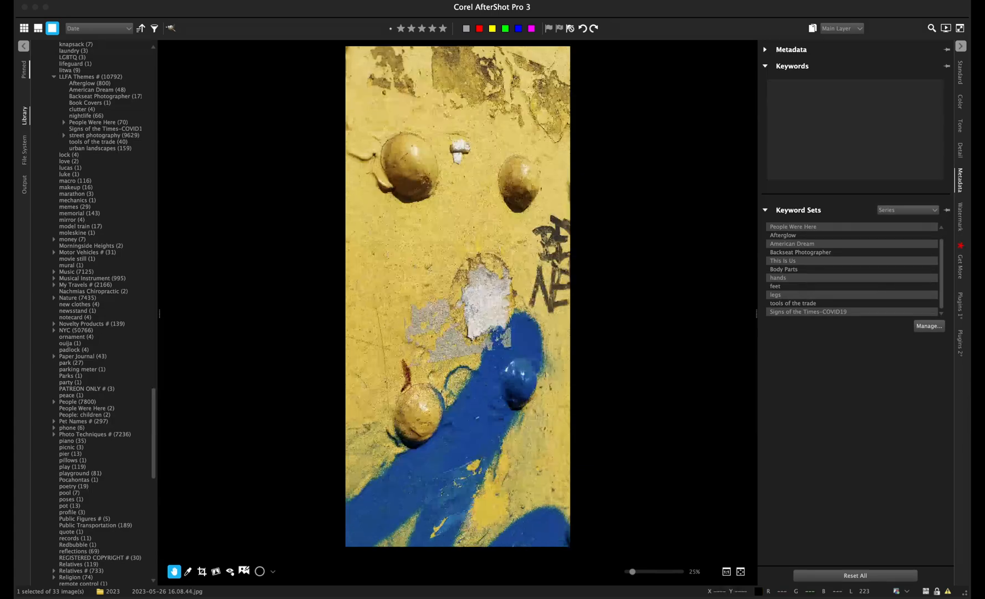
key(Left)
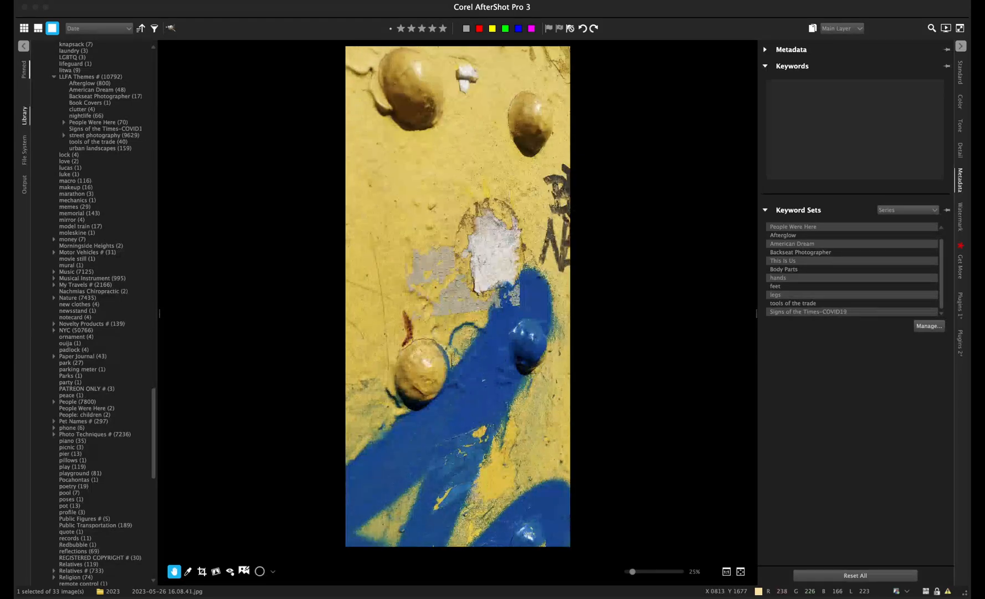
key(Right)
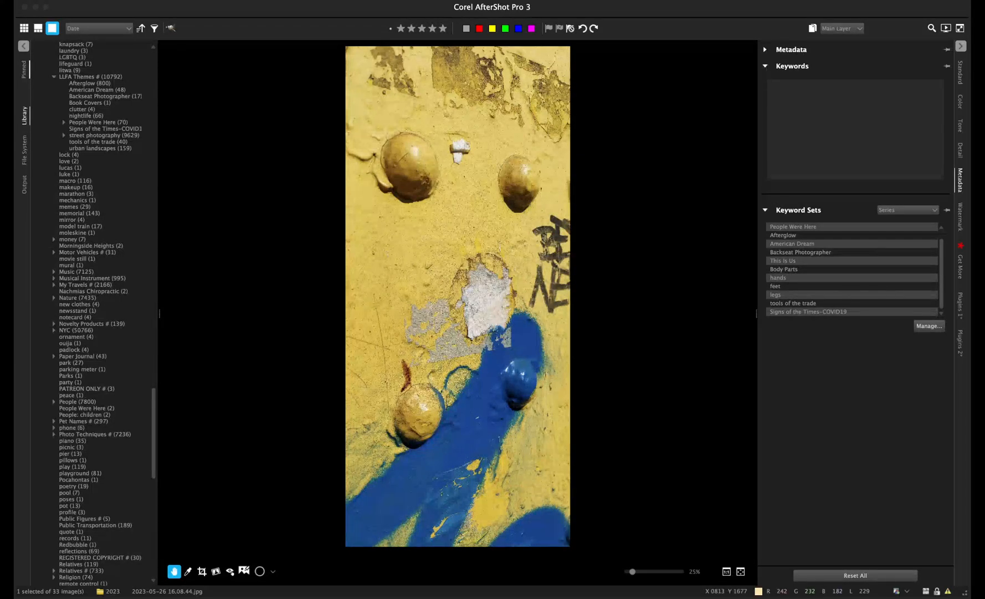
scroll(458, 278, up, 5)
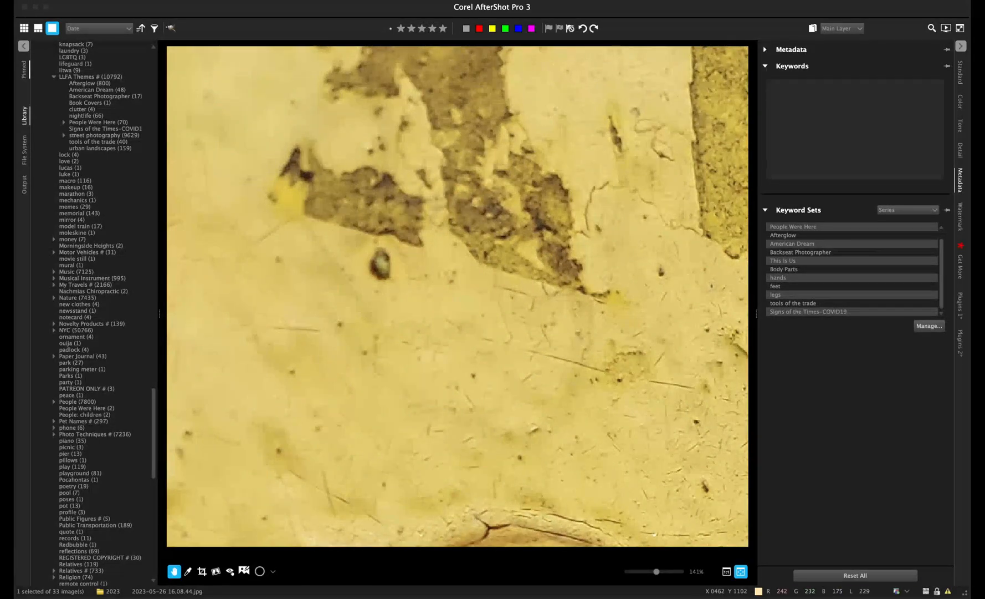
click(740, 571)
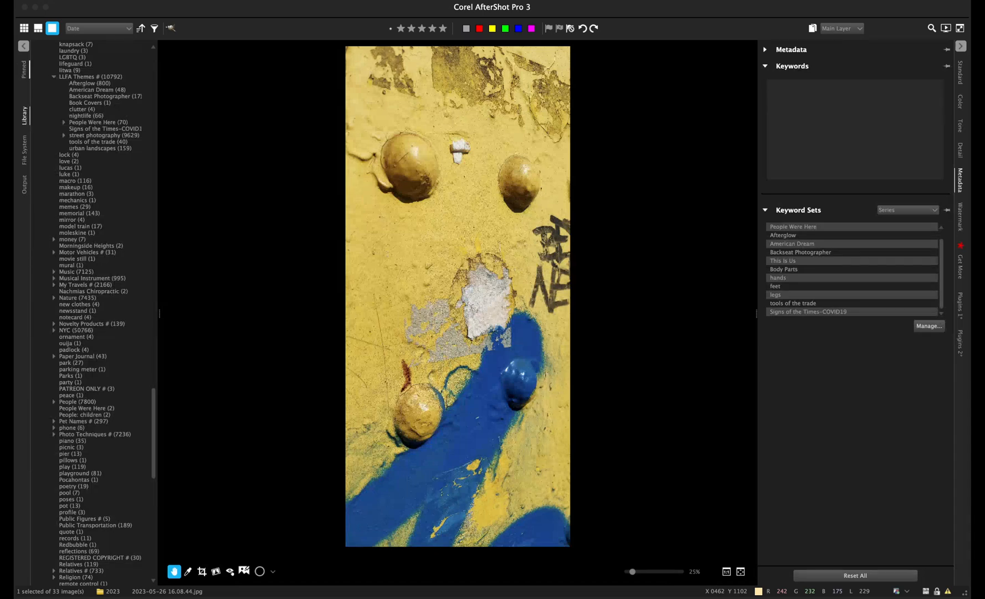
key(Left)
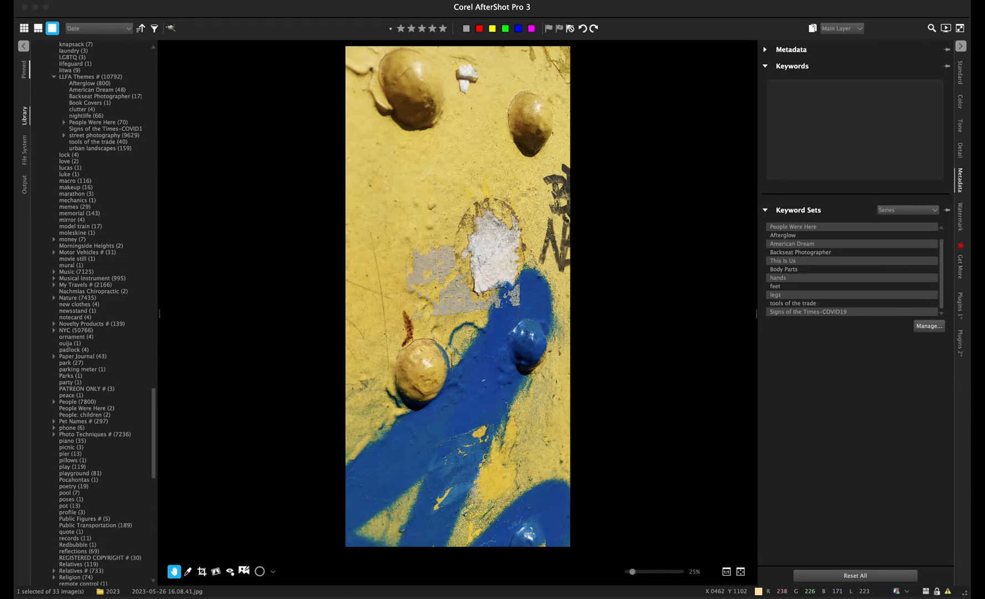
key(Right)
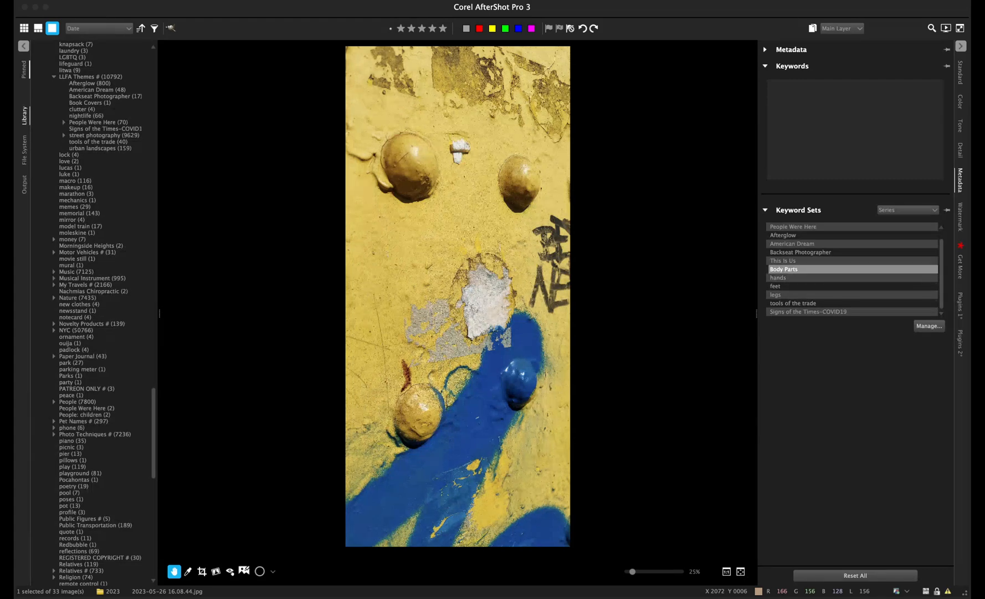
- Tag the 16.08.44 photo with People Were Here and enable Sharpening in the Standard tab
click(798, 226)
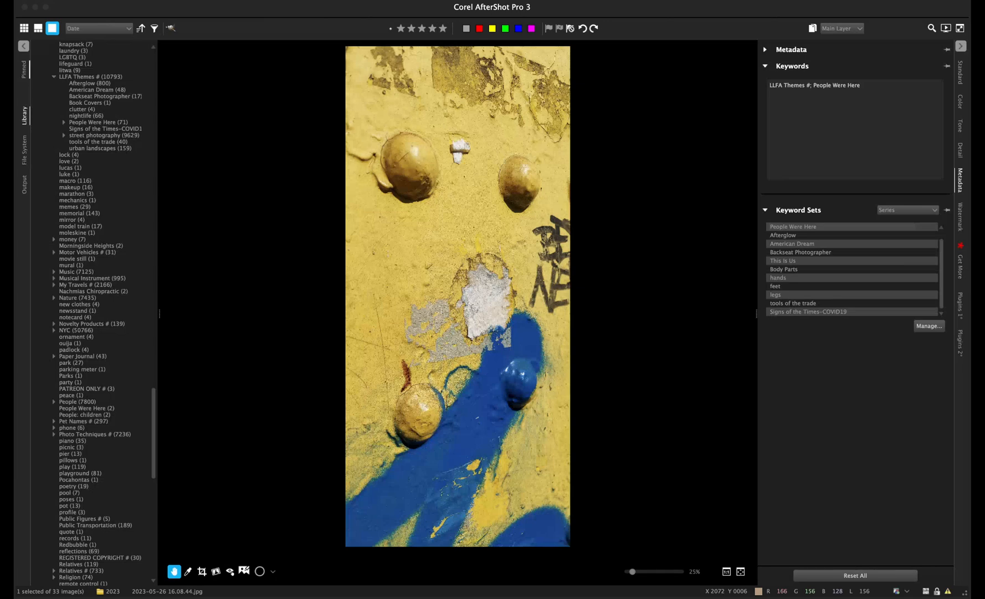
click(961, 72)
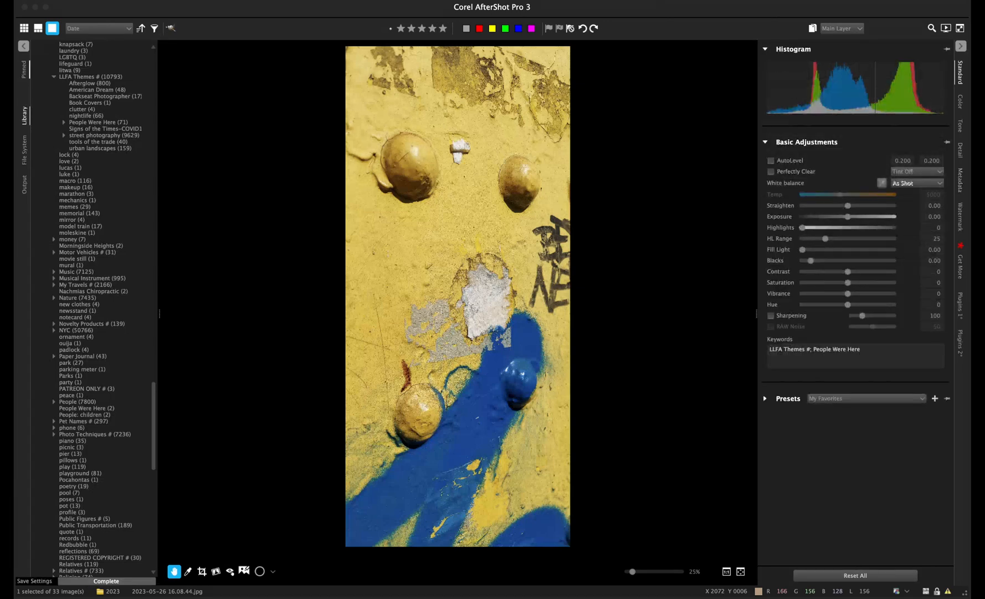
click(771, 316)
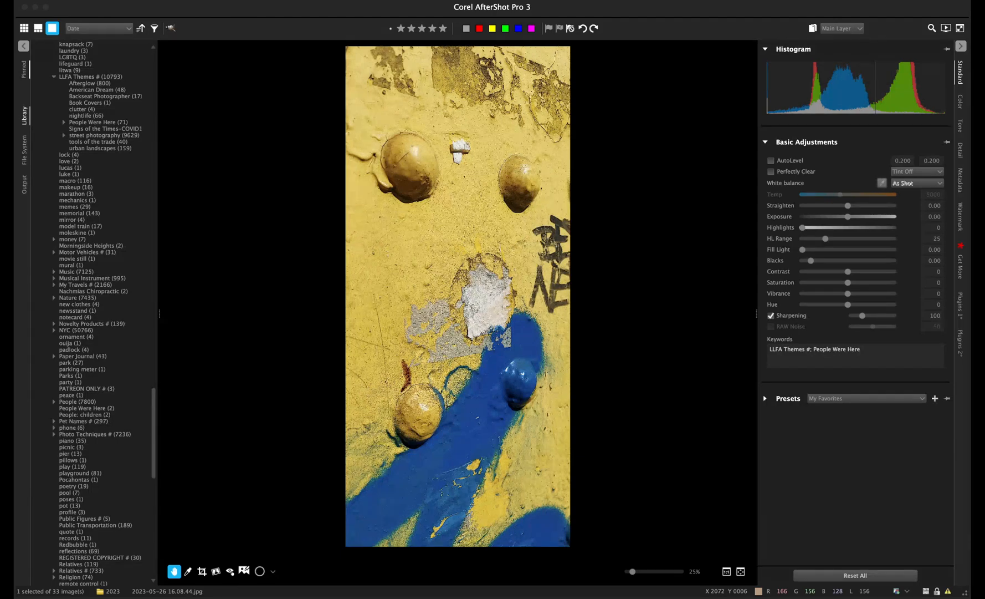
key(c)
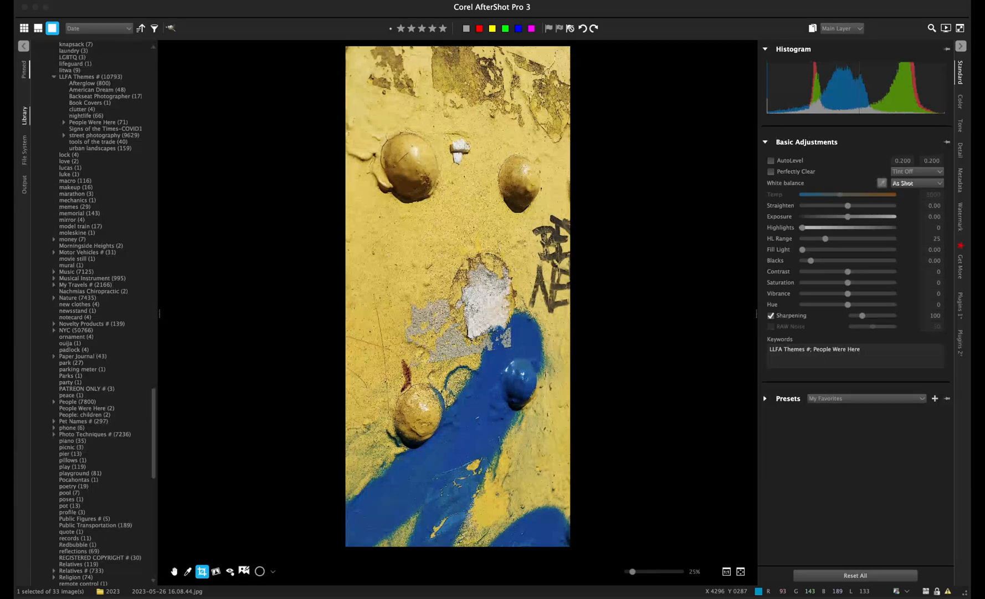
- Crop the yellow-wall photo, trimming a bit off the top and the bottom blue-paint strip
drag(345, 496, 570, 95)
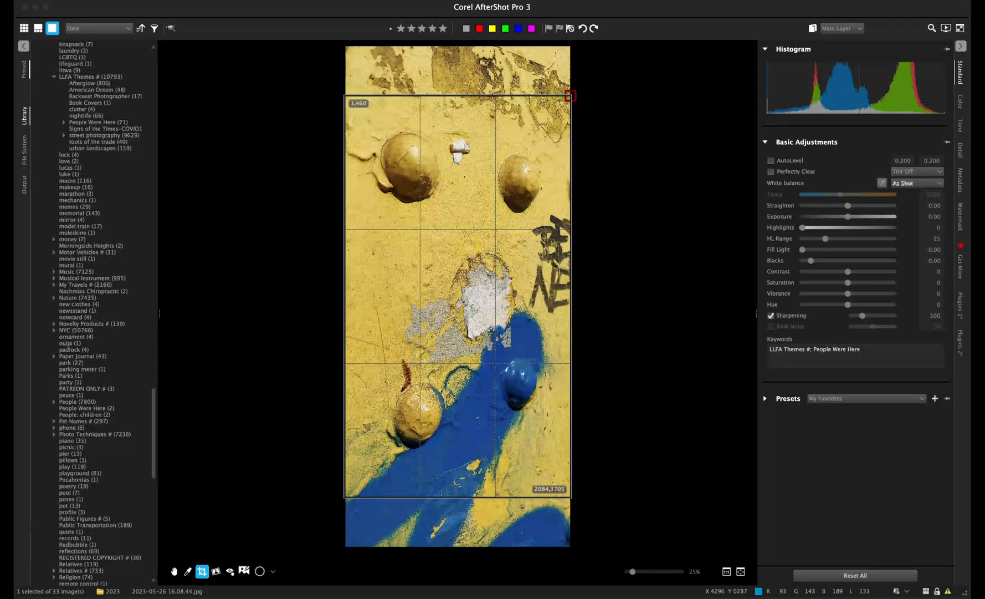
drag(516, 367, 516, 341)
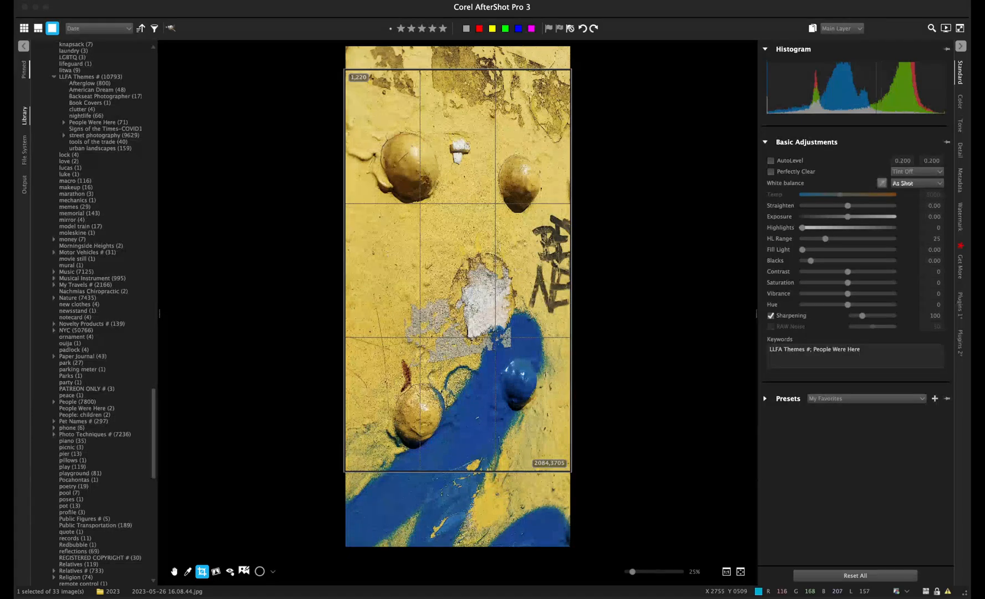
drag(483, 318, 482, 325)
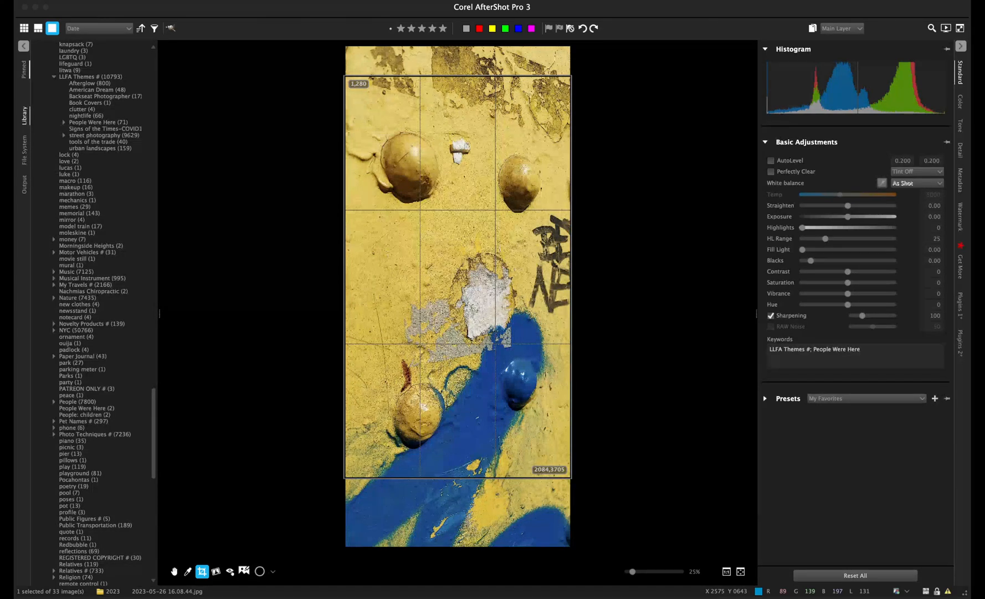
key(Return)
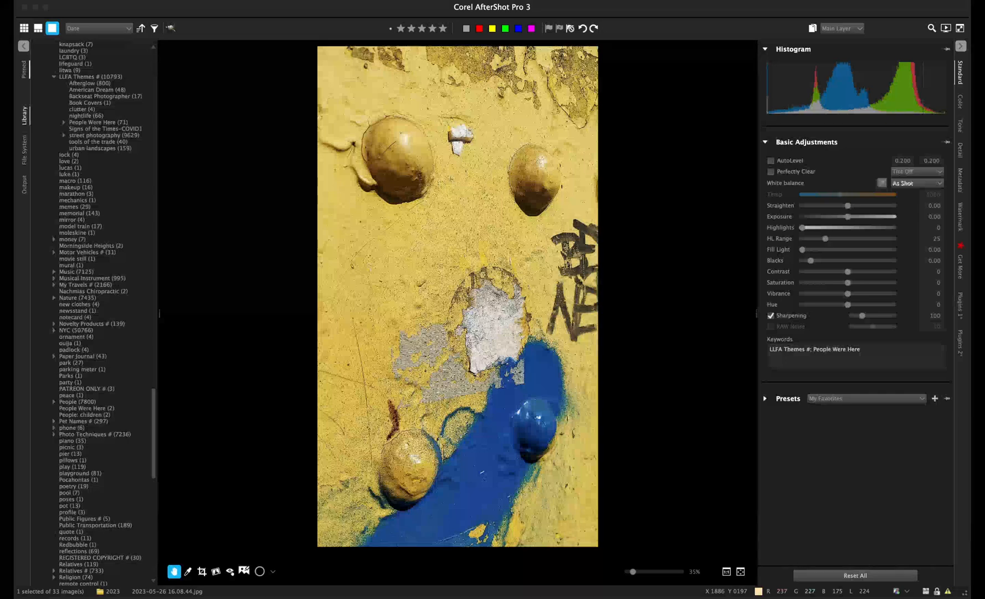
- Mark the yellow-wall photo as a pick with a magenta colour label and show its metadata
click(549, 28)
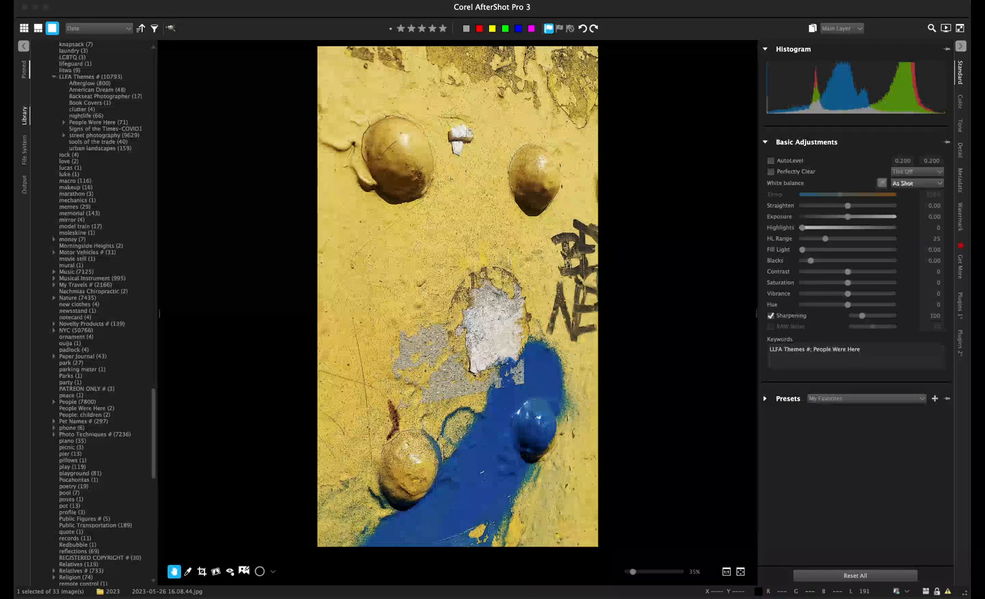
click(531, 28)
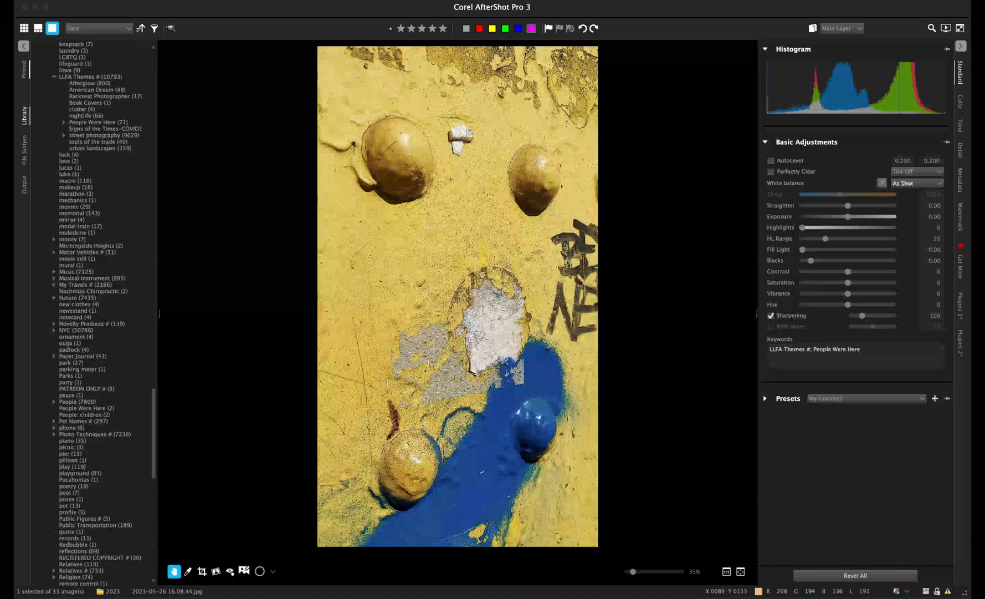
click(961, 180)
click(960, 217)
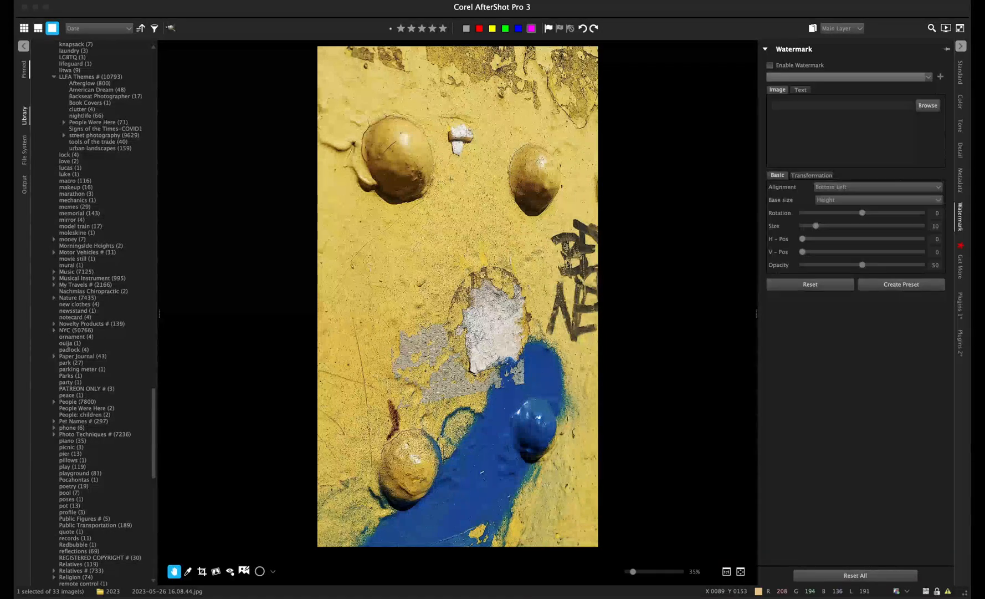
click(960, 180)
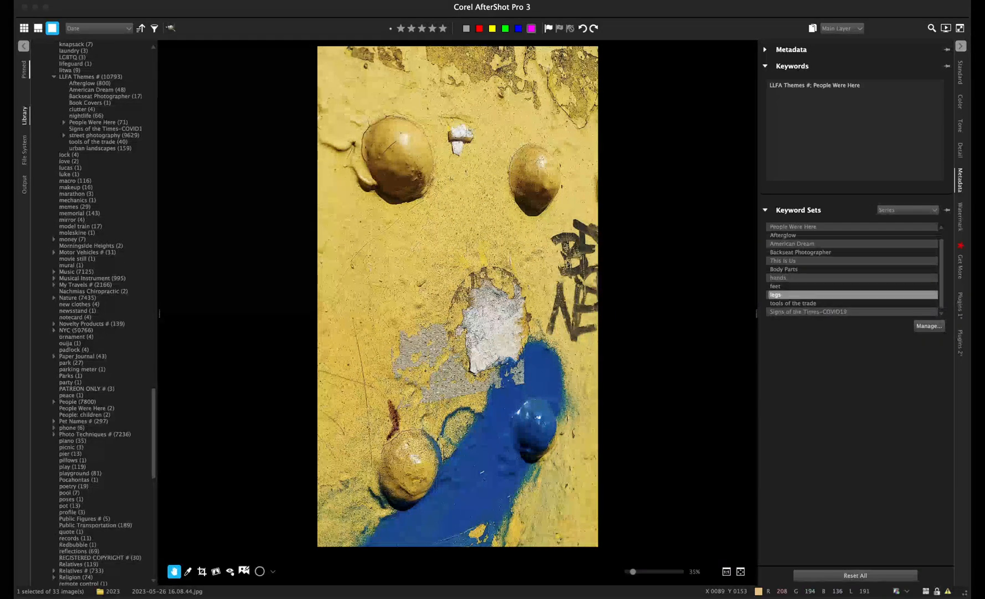
- Switch the Keyword Sets list in the Metadata panel from Series to Studies
click(960, 73)
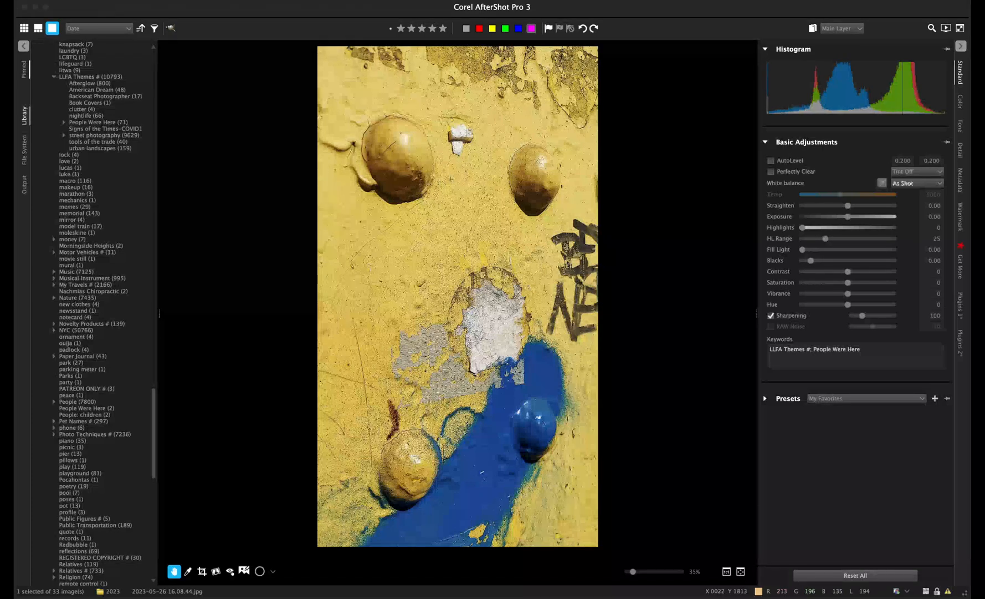
click(961, 180)
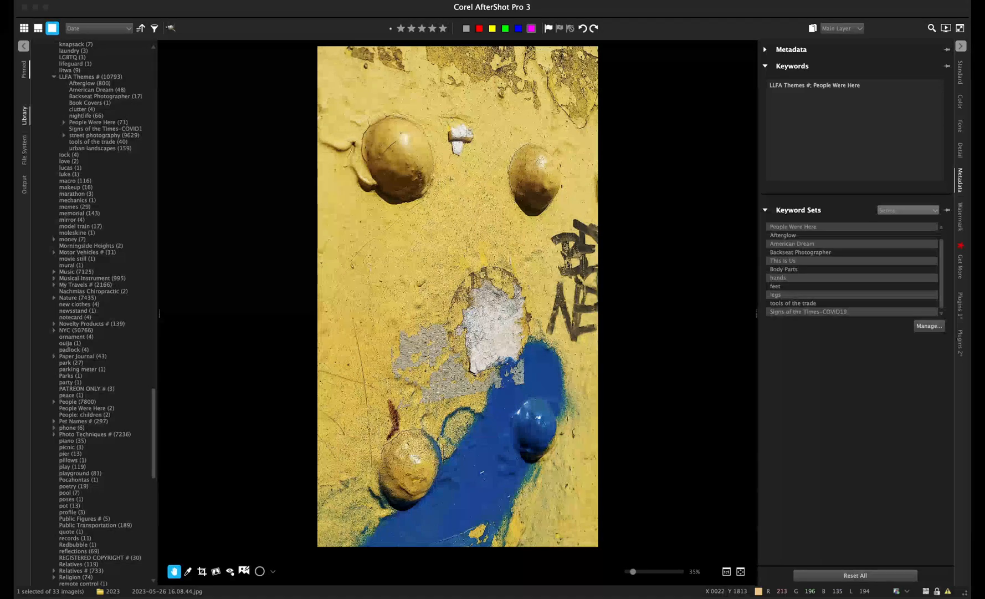
click(908, 217)
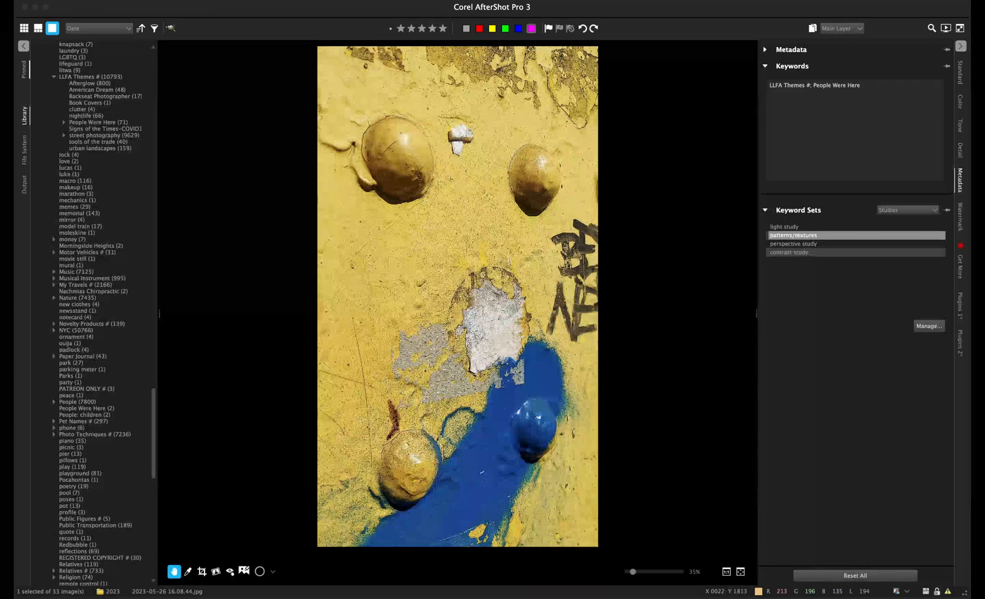
- Tag the yellow-wall photo with patterns/textures and advance to the 16.23.55 sidewalk photo
click(794, 235)
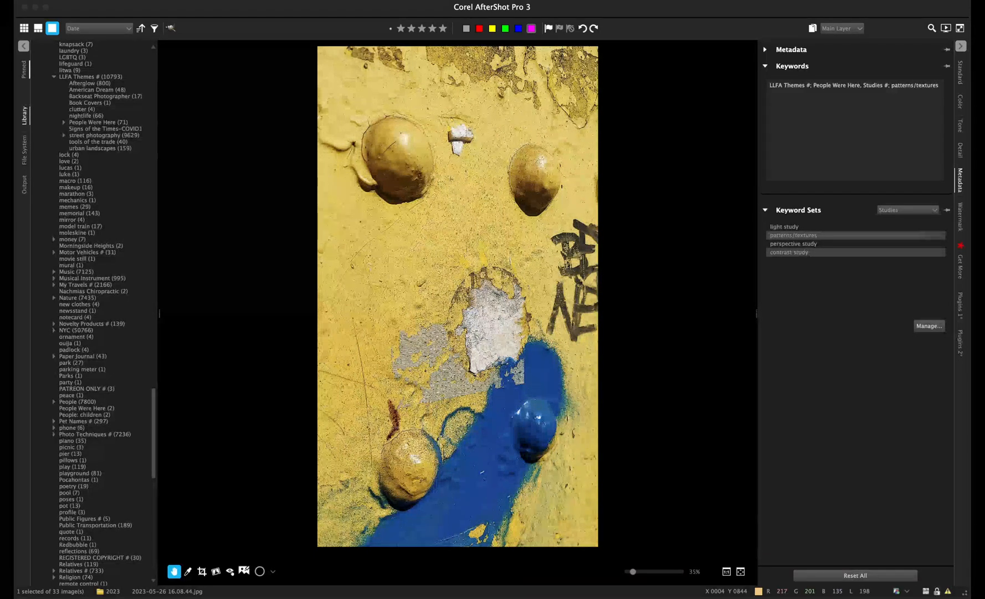
key(Right)
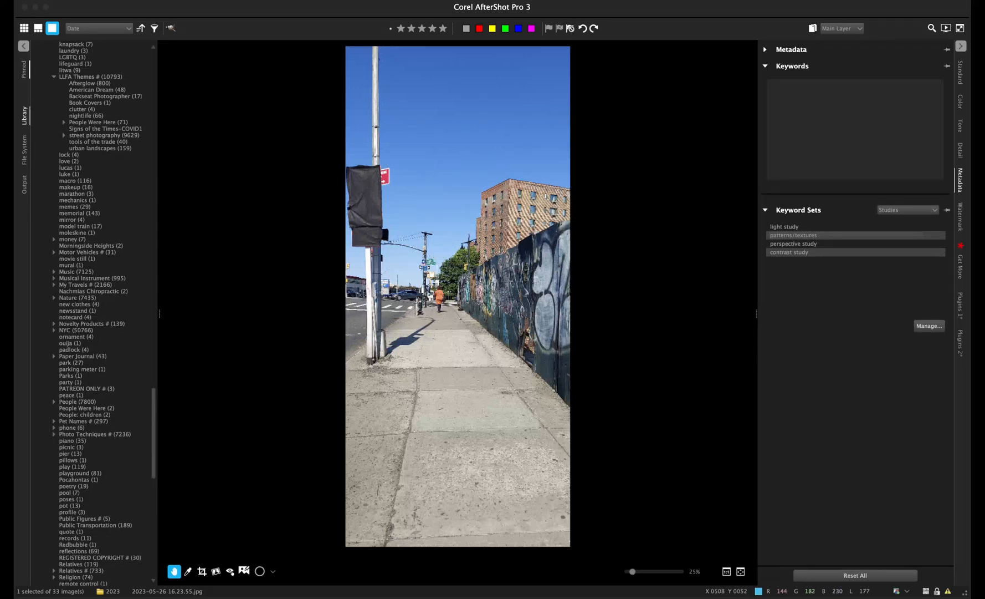
- Compare the sidewalk shots, zooming to 100% on the woman in orange, then advance to 16.24.11
key(Right)
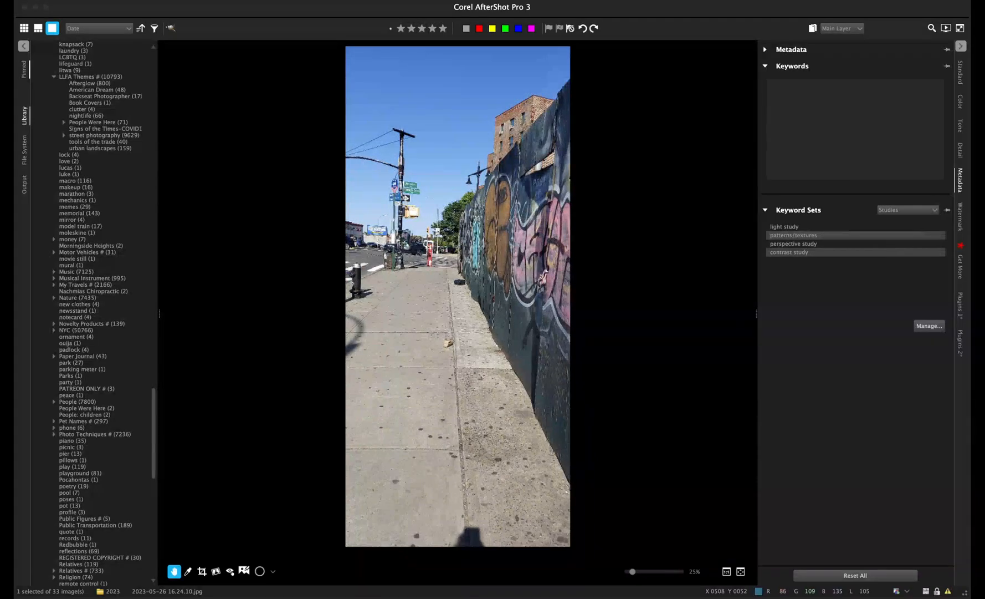
key(Left)
key(Right)
key(Left)
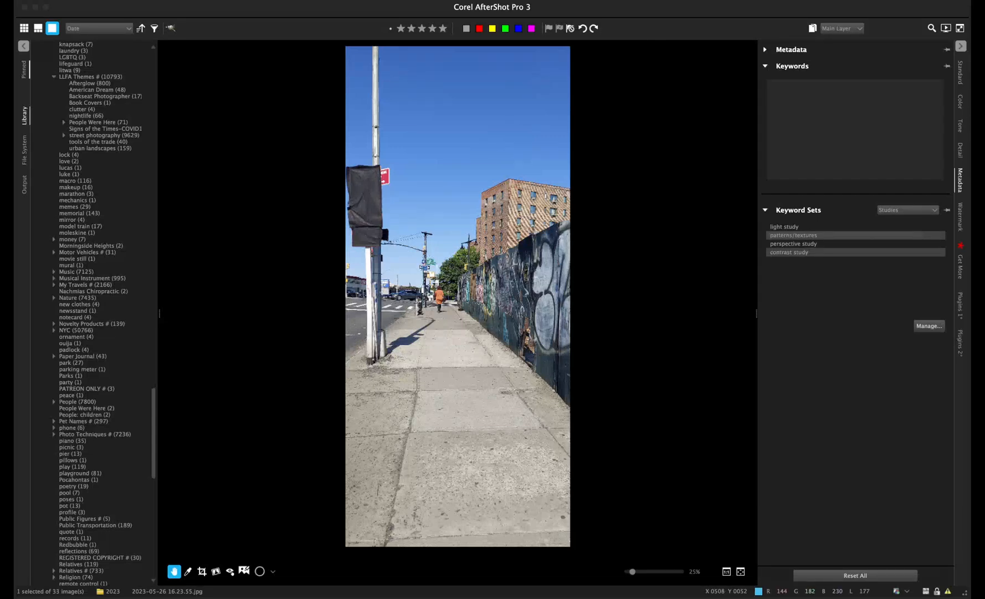
double_click(438, 297)
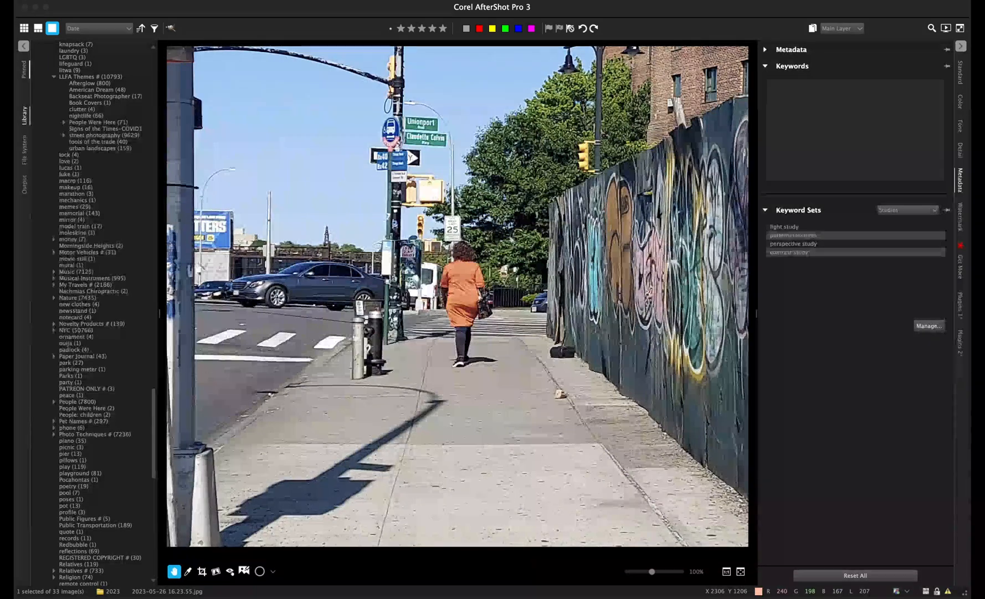
double_click(389, 446)
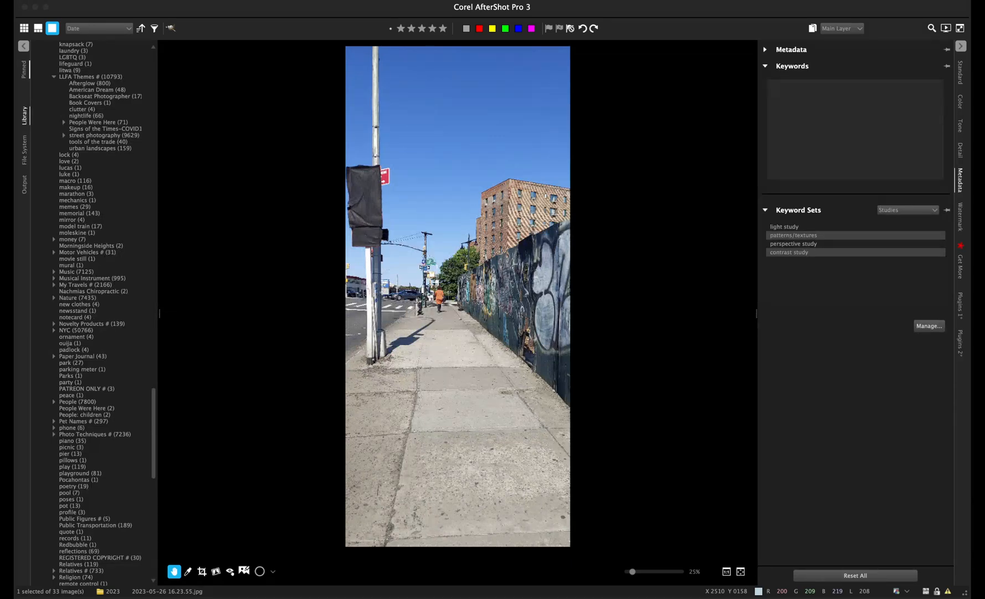
key(Right)
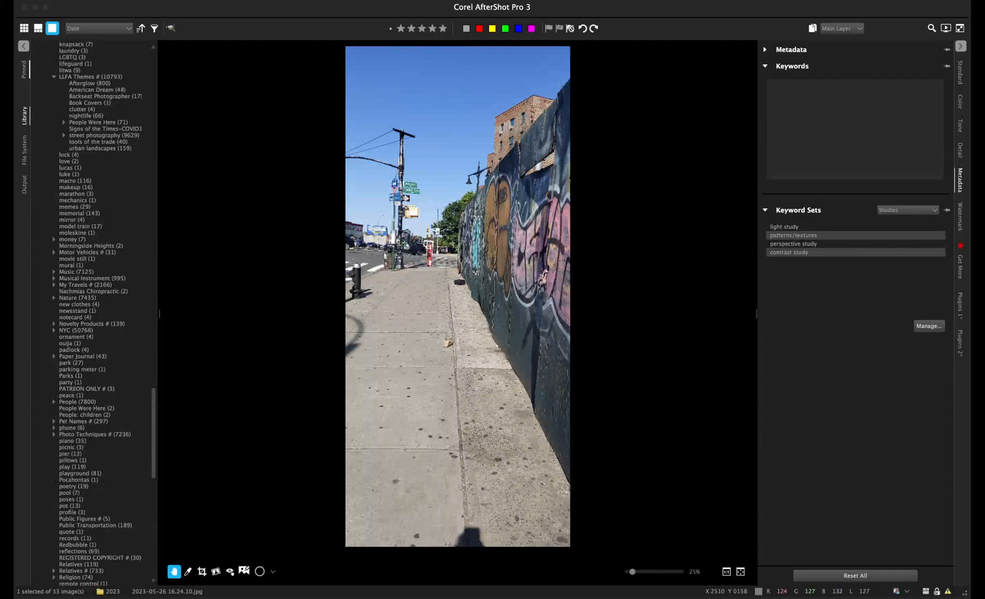
key(Right)
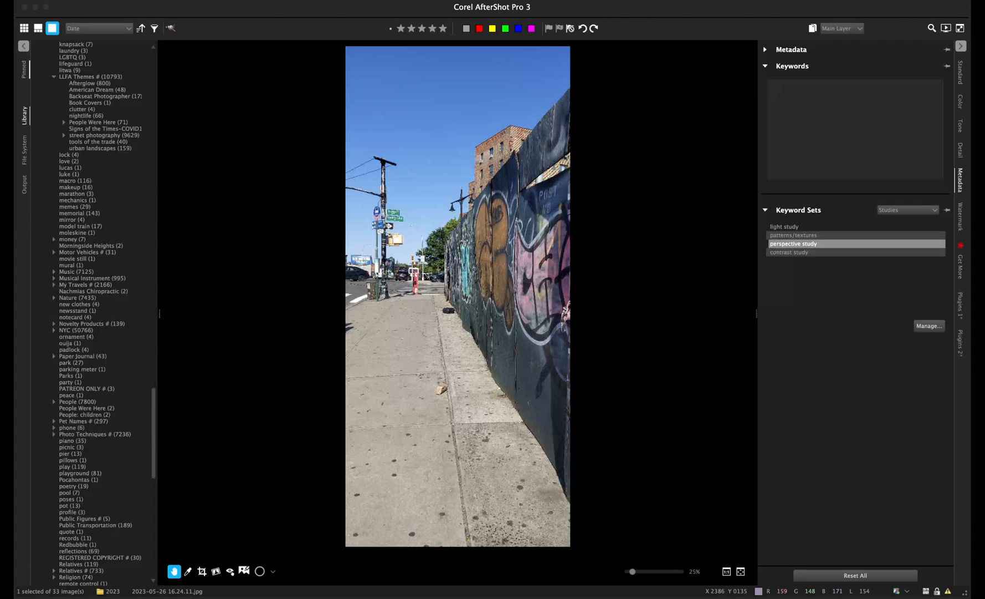
- Tag 16.24.11 with perspective study, then People Were Here from the Series keyword set
click(794, 244)
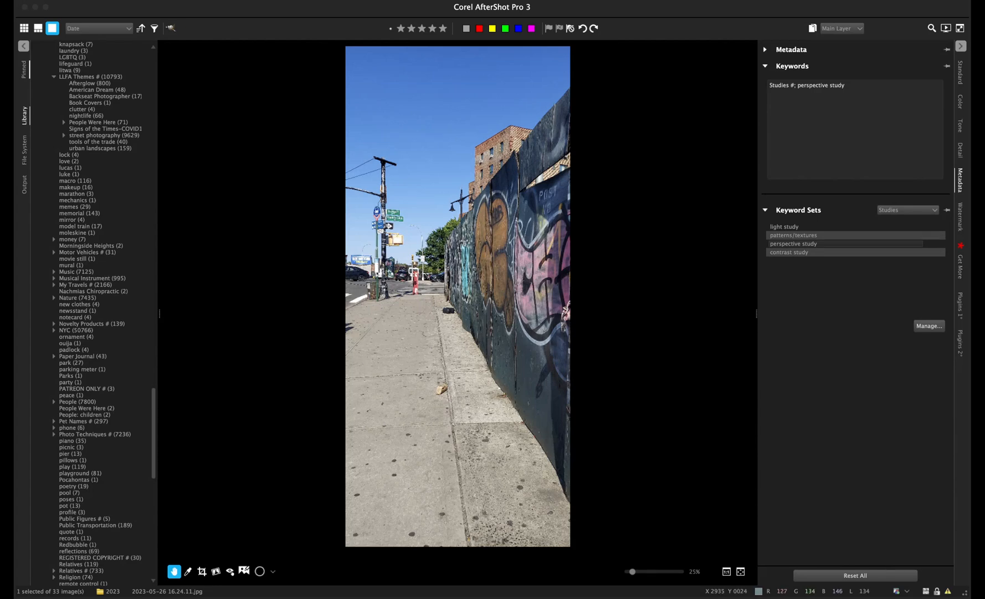
click(907, 210)
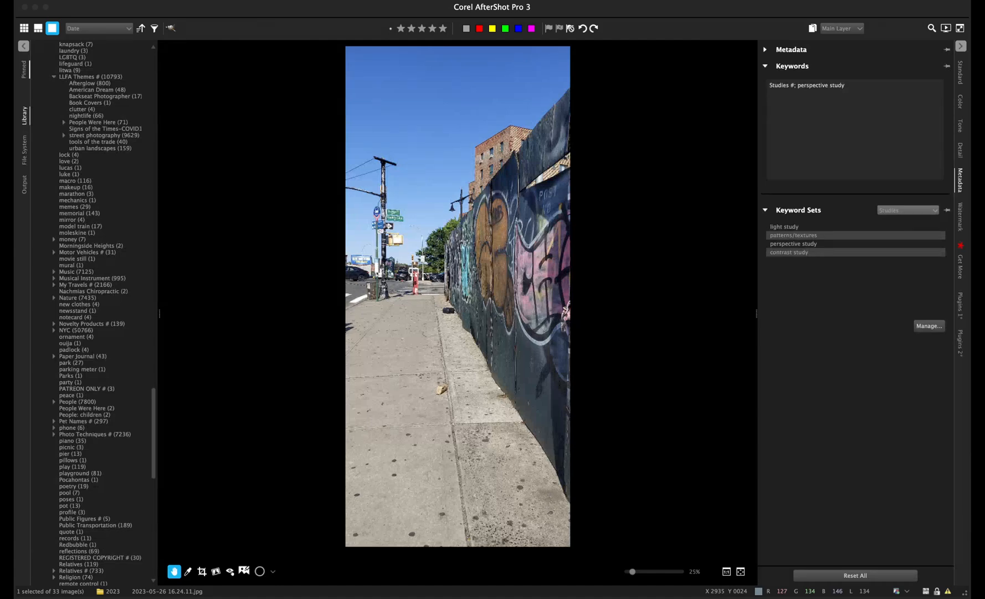
click(906, 308)
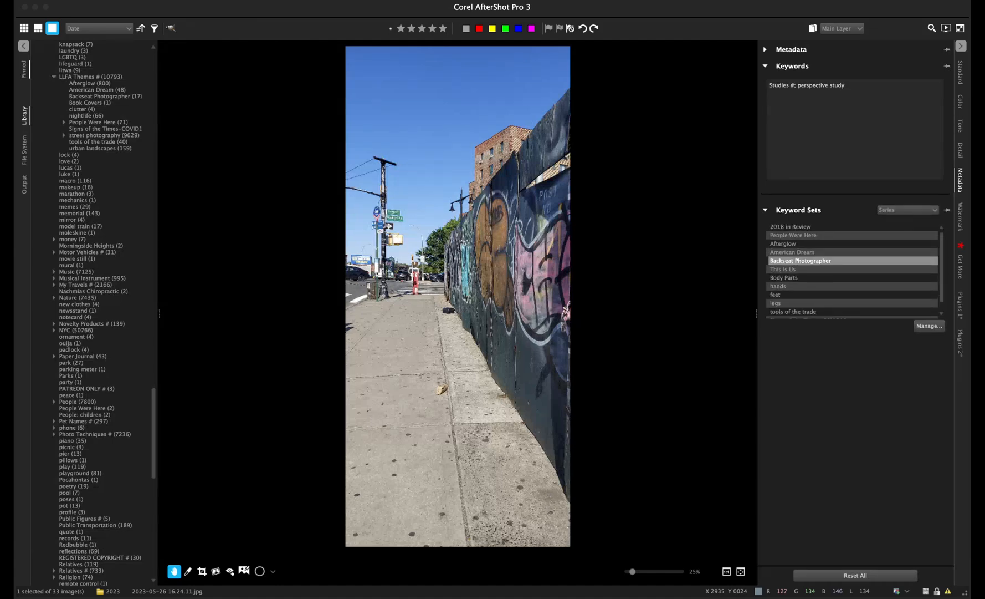
click(793, 235)
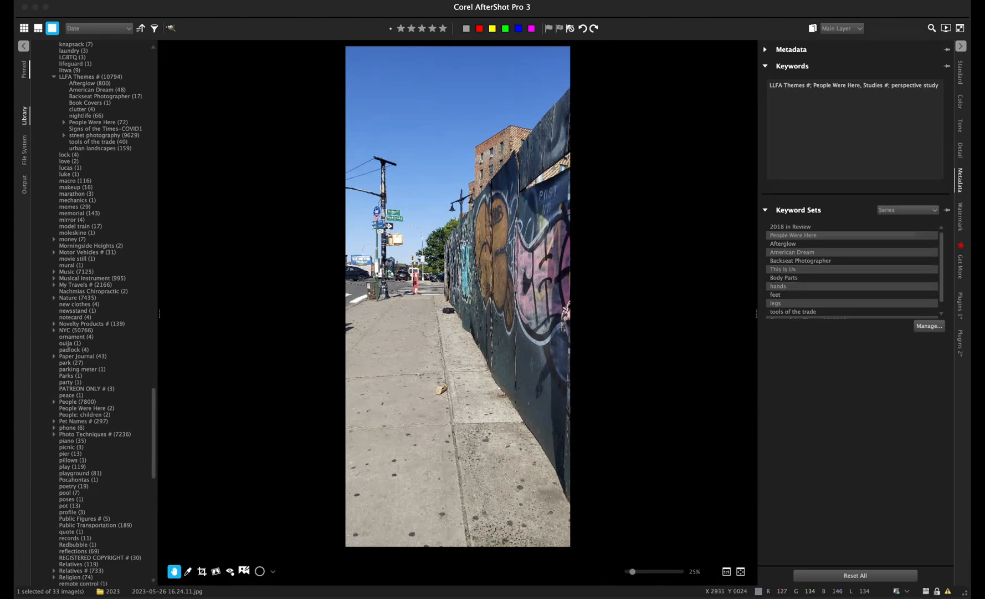
key(c)
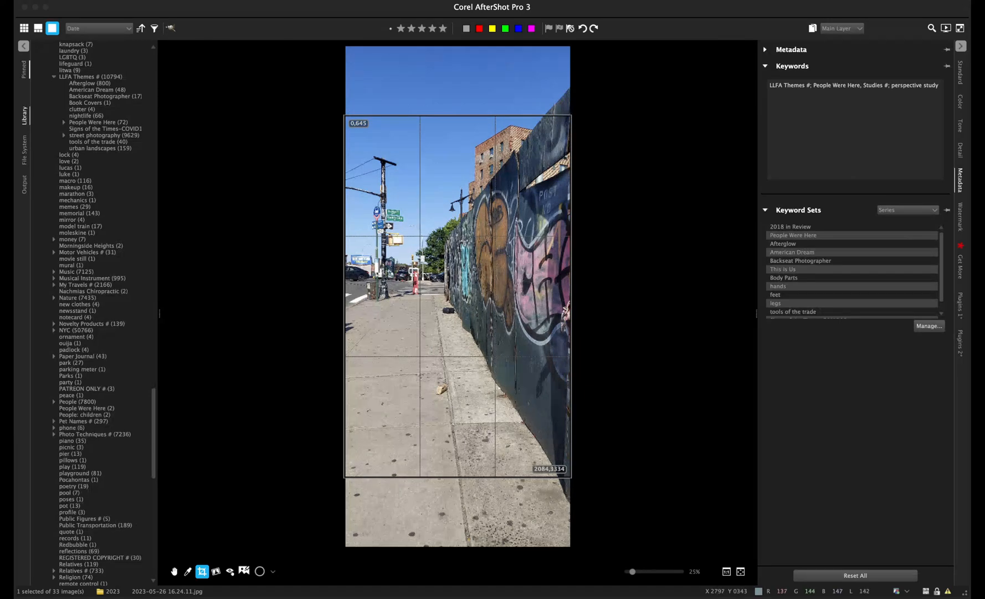
- Raise the crop frame and apply it, then narrow it from the left and reapply
drag(402, 365, 402, 331)
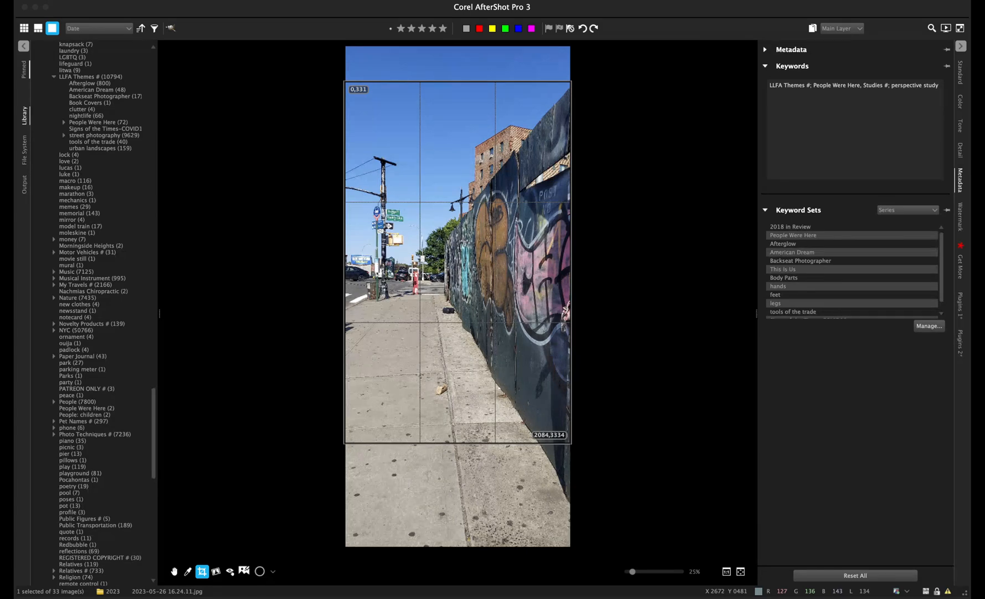
key(Return)
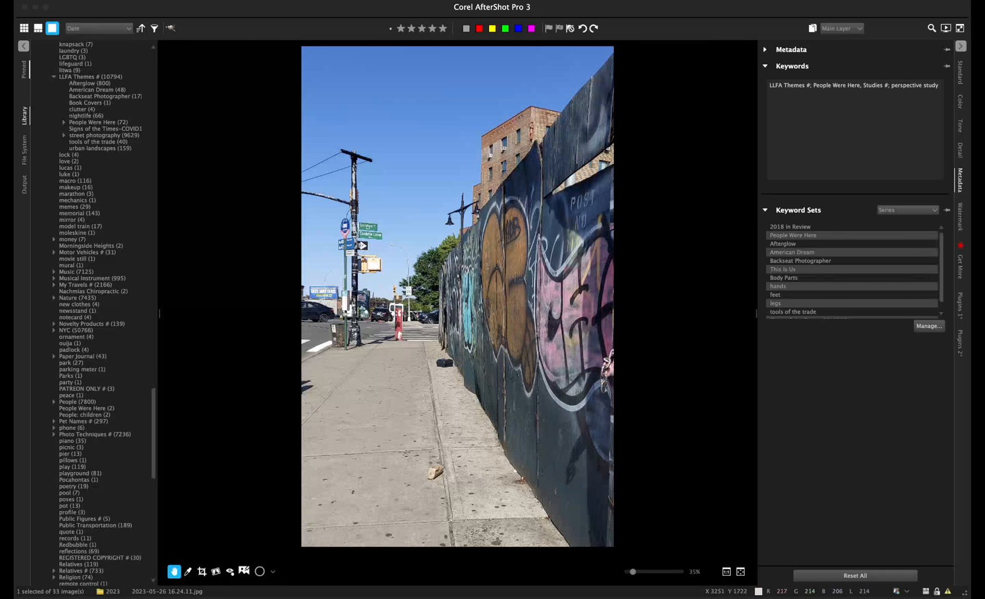
key(c)
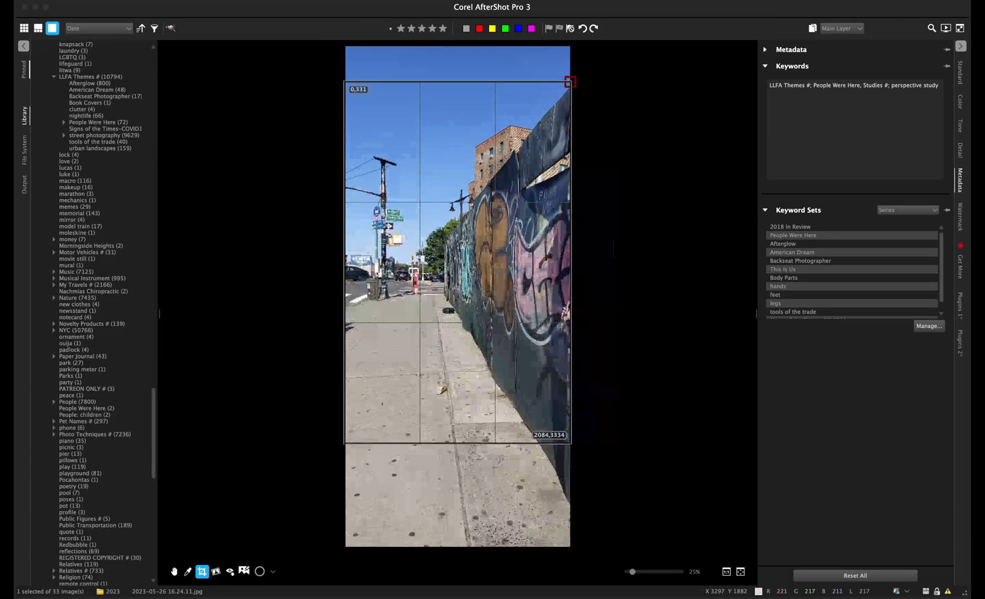
drag(347, 275, 351, 278)
drag(354, 262, 382, 263)
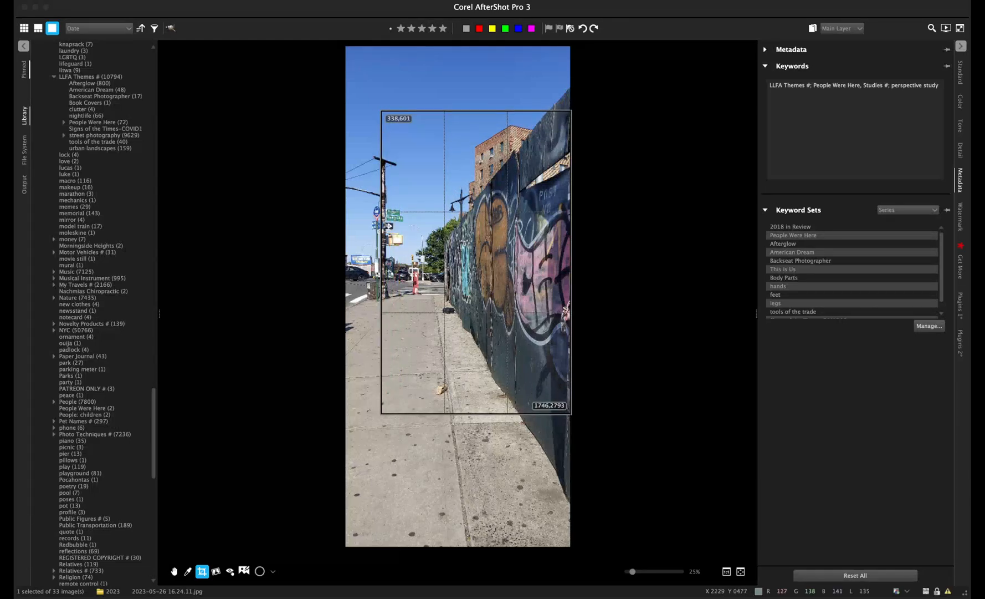
key(Return)
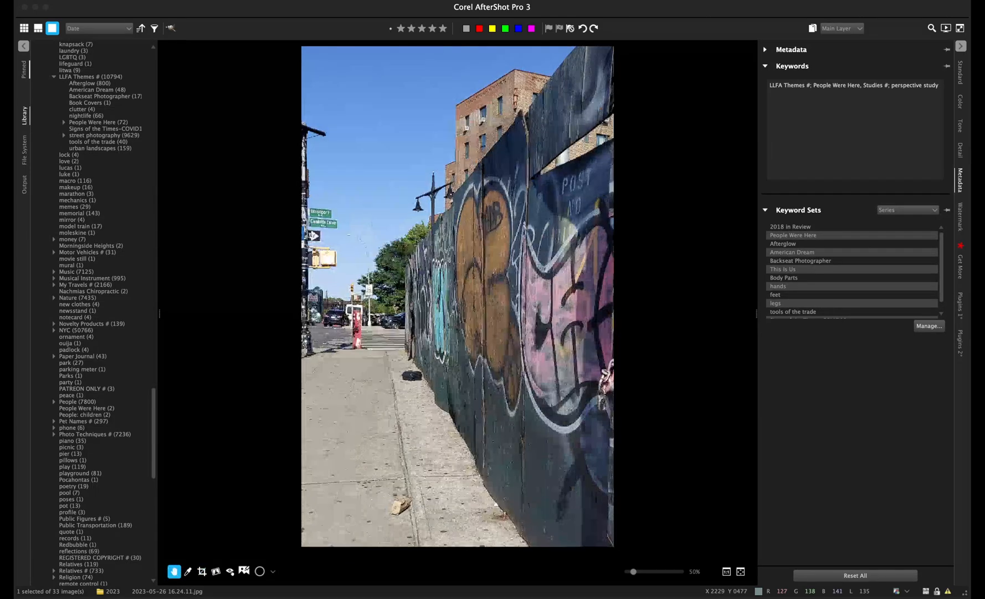
- Shift the crop frame slightly left, apply it, and show the Standard adjustments
click(202, 571)
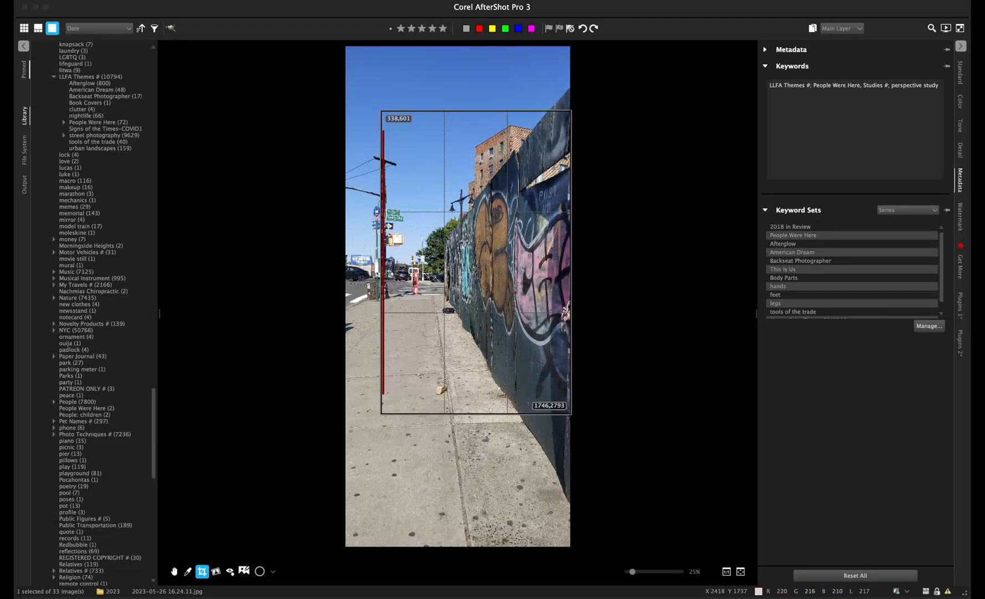
drag(383, 260, 363, 265)
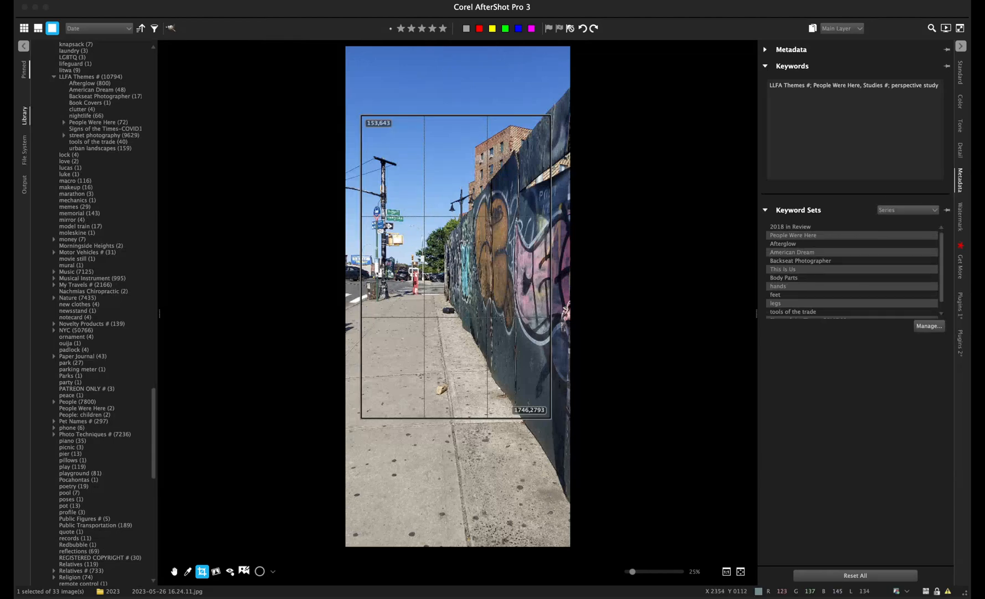
key(Return)
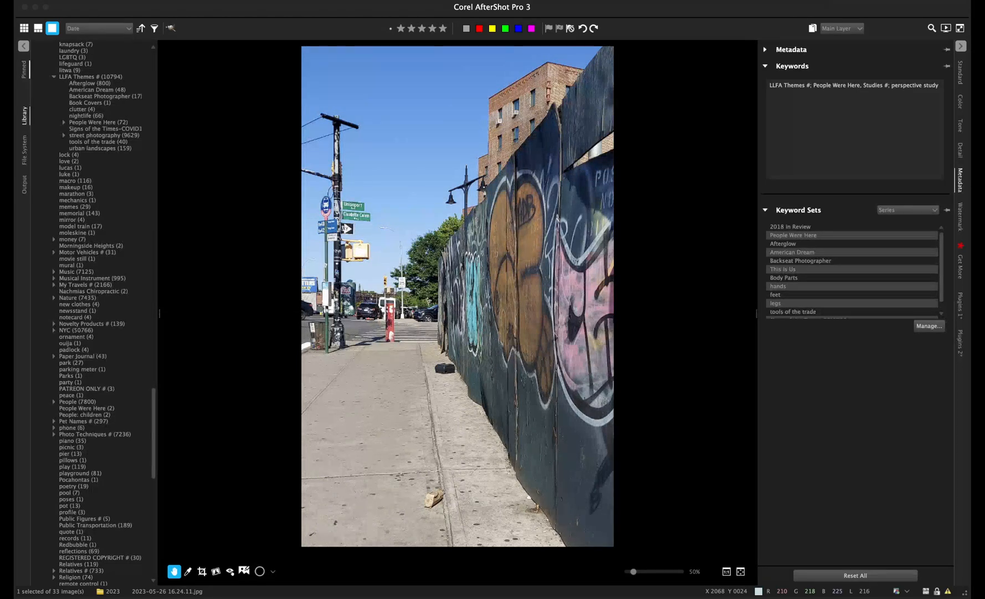
click(961, 72)
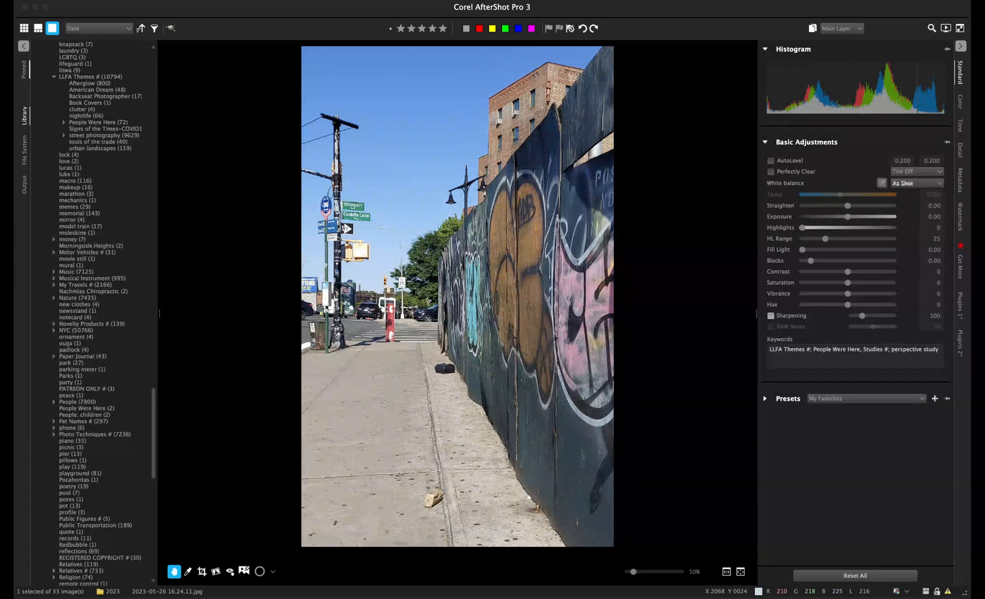
- Enable sharpening on the street photo 2023-05-26 16.24.11.jpg
click(770, 315)
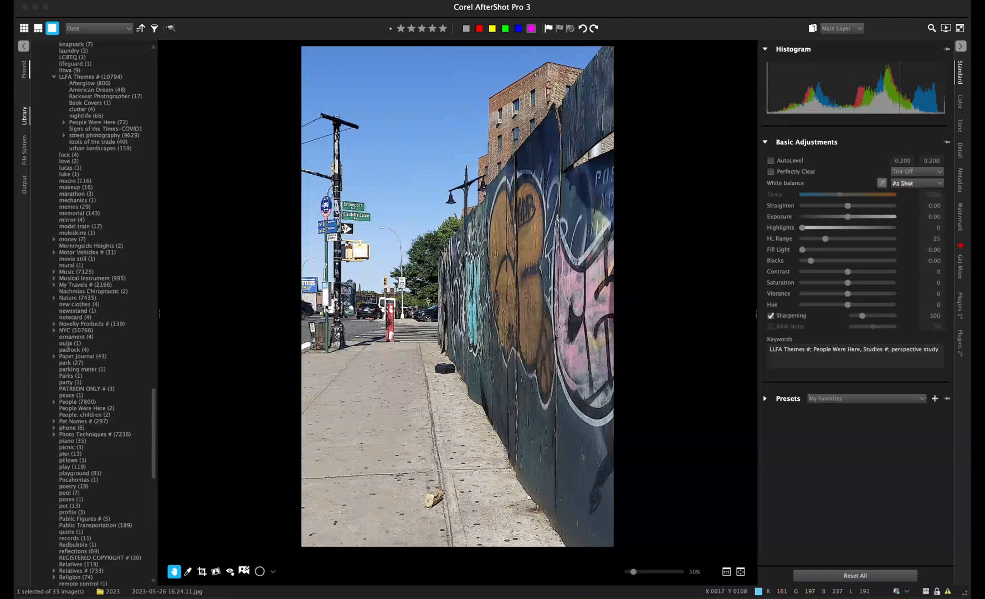
click(961, 101)
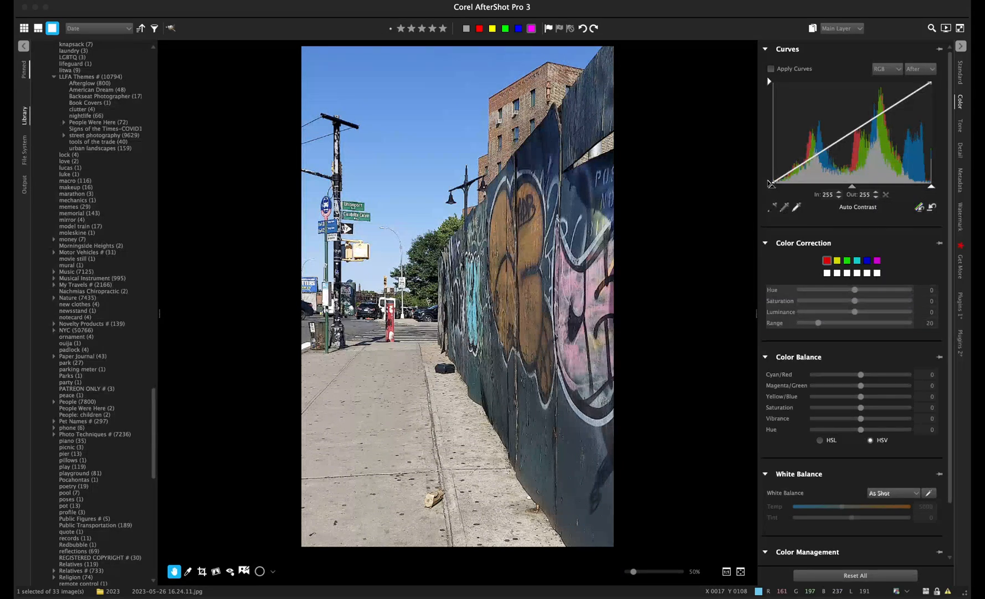
click(961, 72)
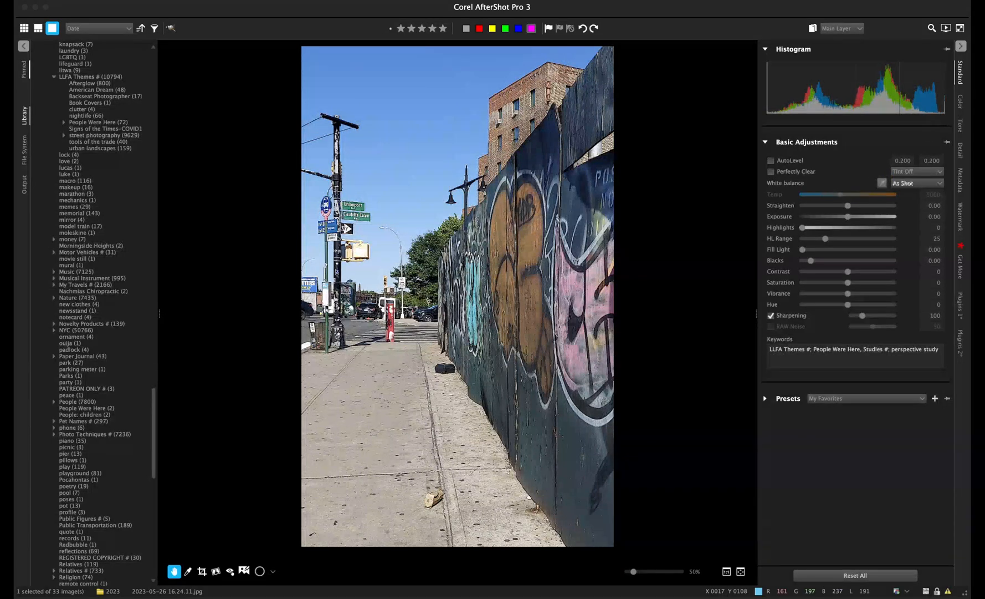
- Raise the exposure to 0.10 and bring up the colour adjustments
drag(848, 216, 850, 216)
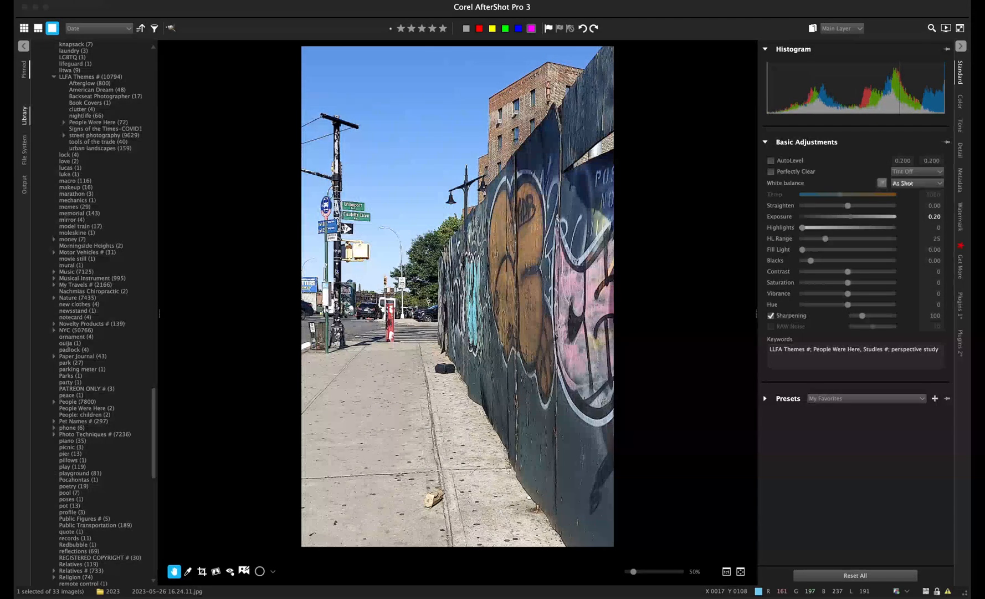
mouse_move(851, 216)
mouse_down()
mouse_move(867, 216)
mouse_move(849, 216)
mouse_up()
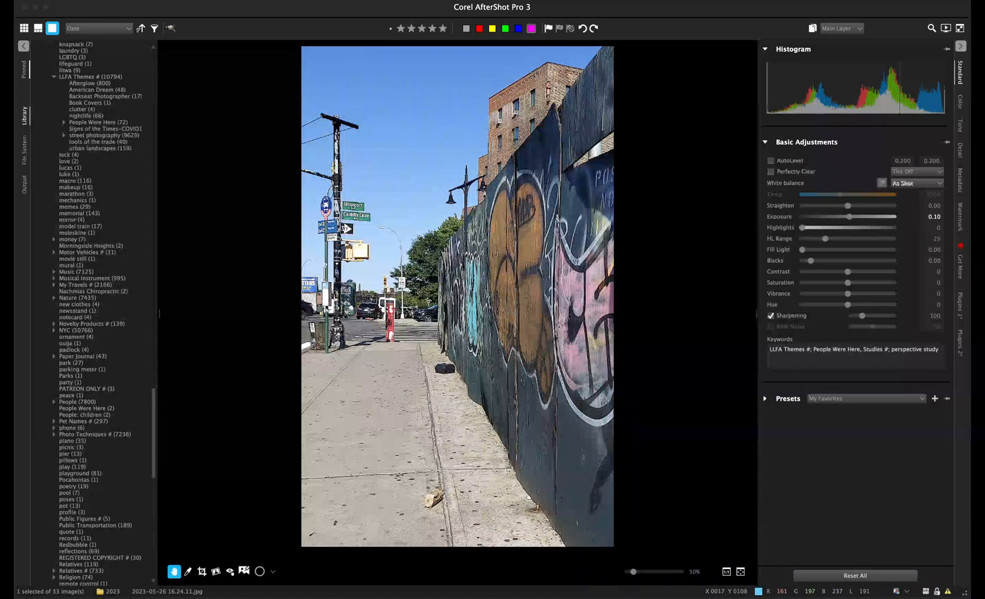
click(961, 102)
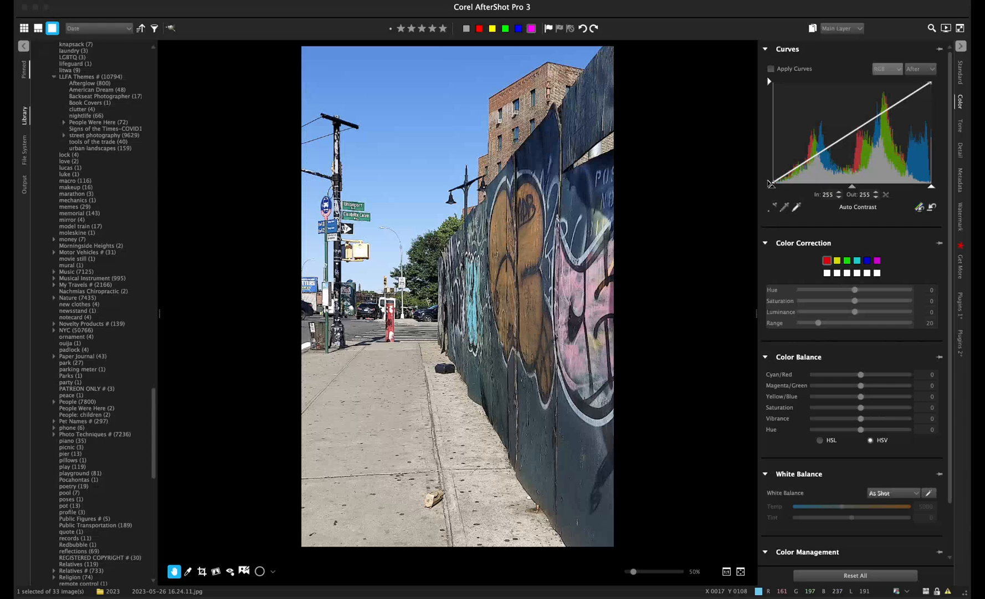
- Restrict the Curves panel to the Blue channel
click(887, 99)
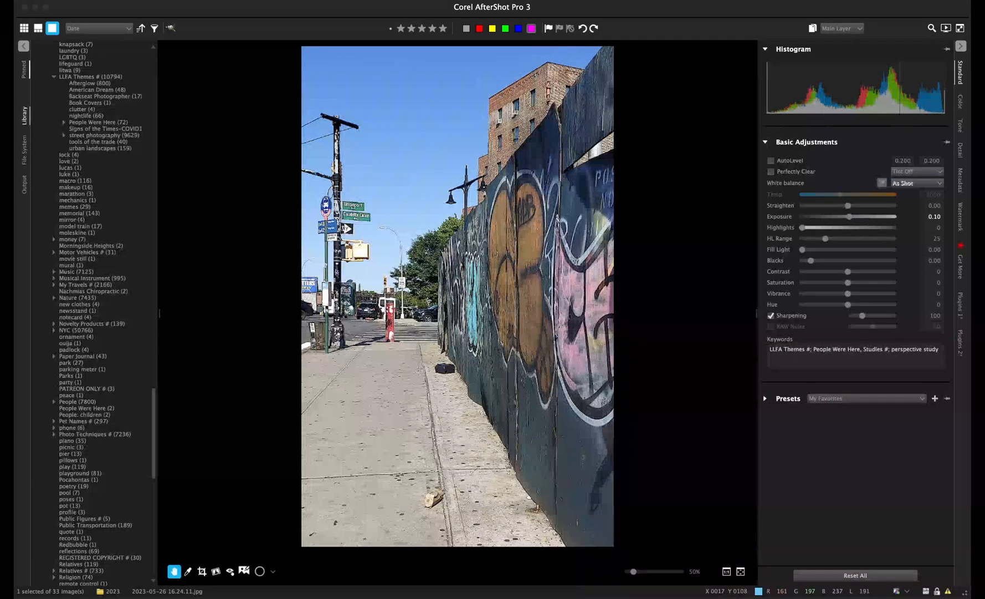
click(960, 102)
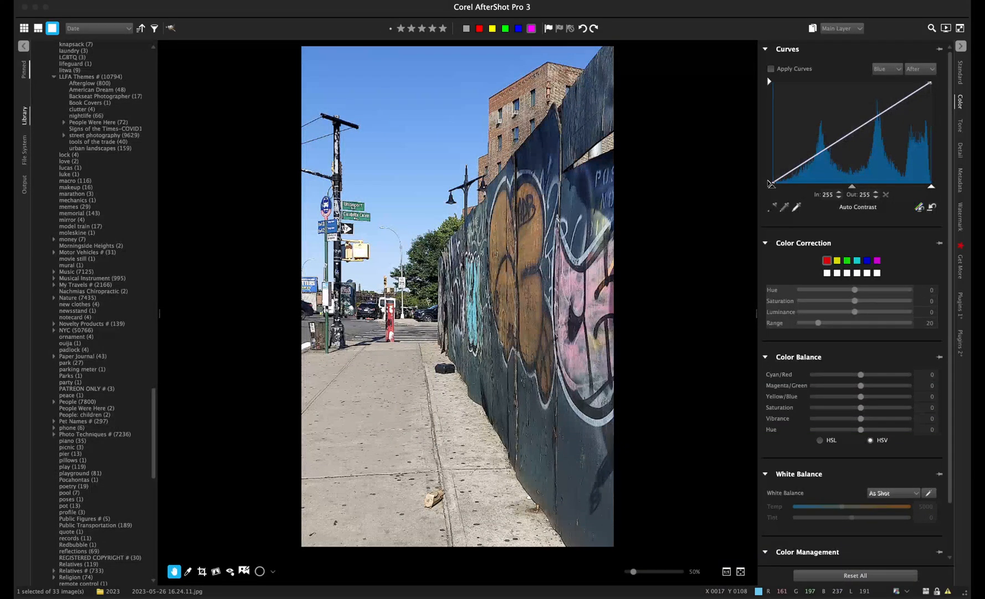
- Try raising and lowering mid-tone and highlight points on the blue curve, ending nearly straight
mouse_move(851, 134)
mouse_down()
mouse_move(854, 157)
mouse_move(853, 132)
mouse_up()
drag(852, 130, 840, 113)
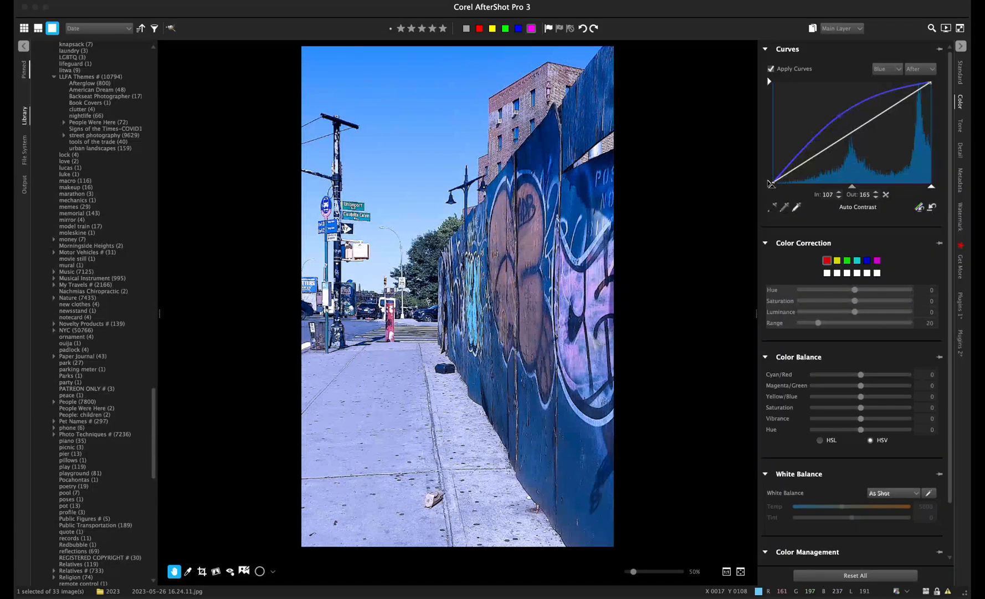
mouse_move(840, 115)
mouse_down()
mouse_move(845, 135)
mouse_move(851, 128)
mouse_up()
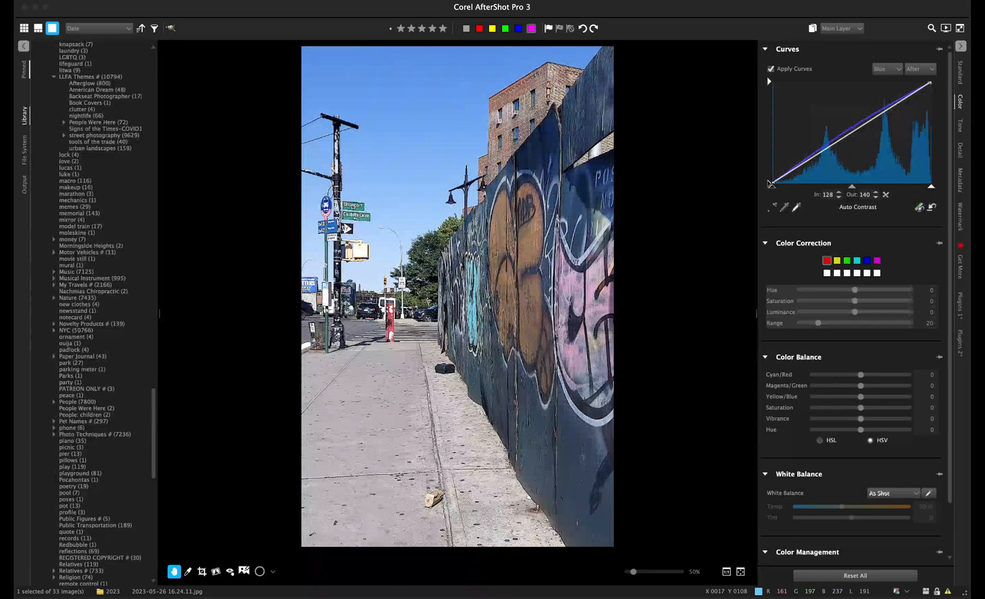
drag(870, 115, 886, 97)
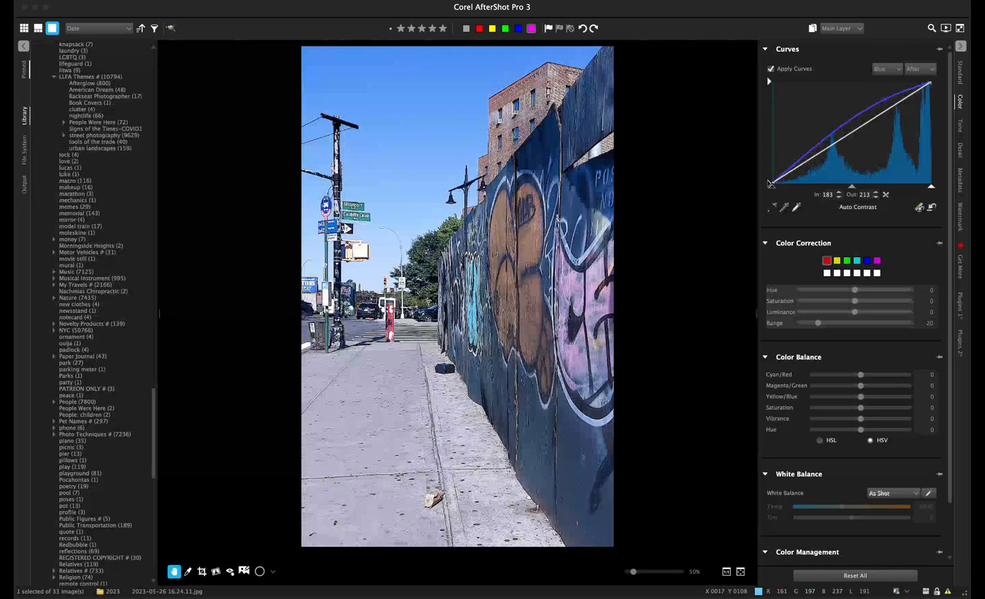
drag(885, 101, 814, 152)
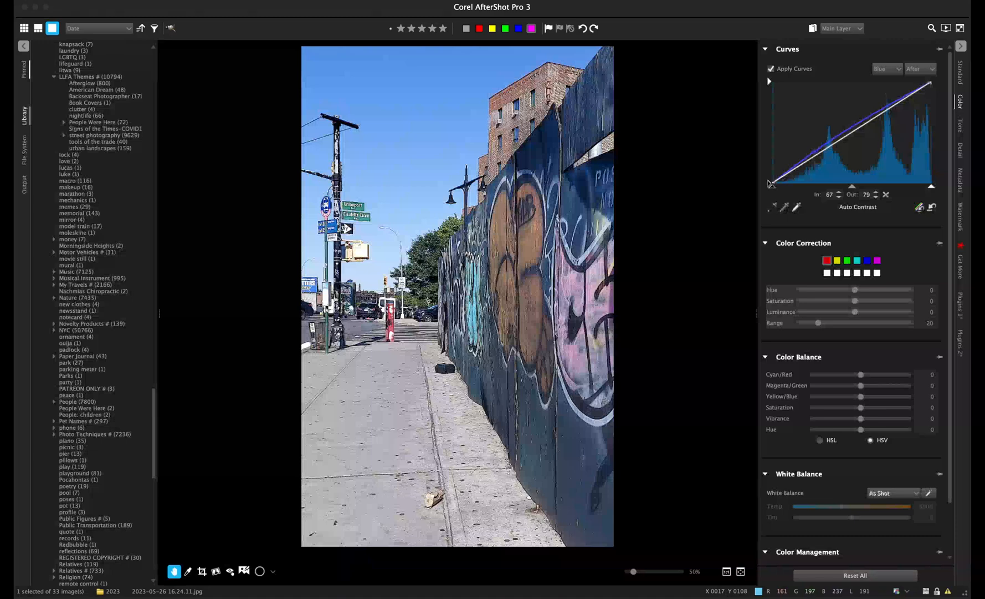
click(919, 206)
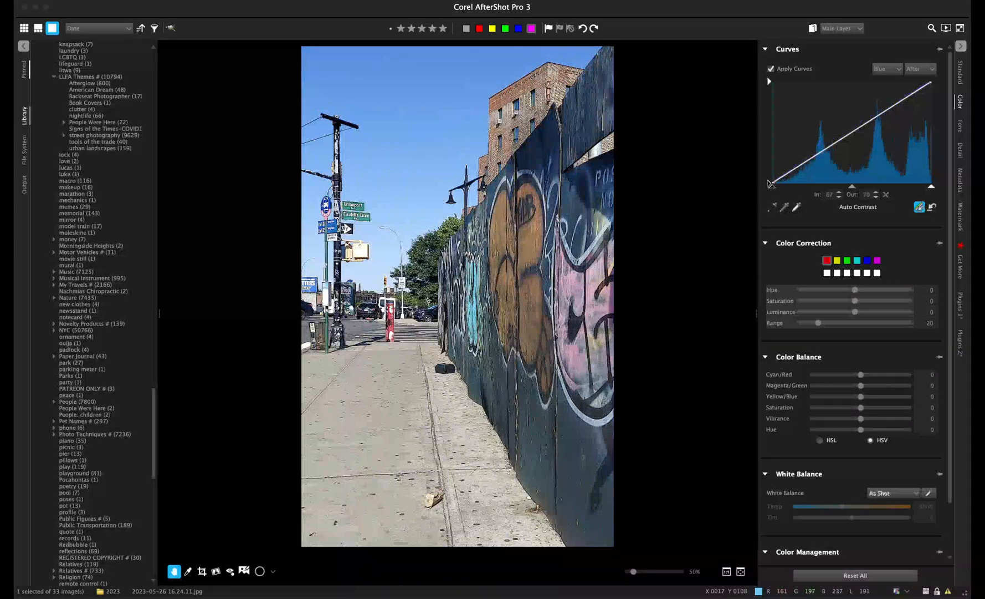
- Drag Vibrance up to 34 on the Standard tab, then return to the Color controls
click(960, 73)
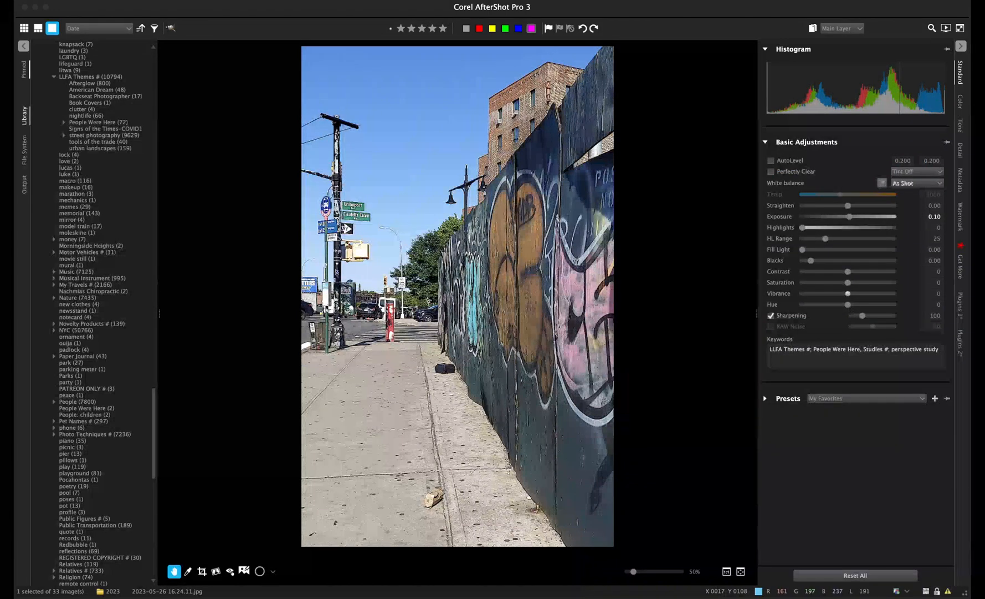
drag(848, 293, 864, 294)
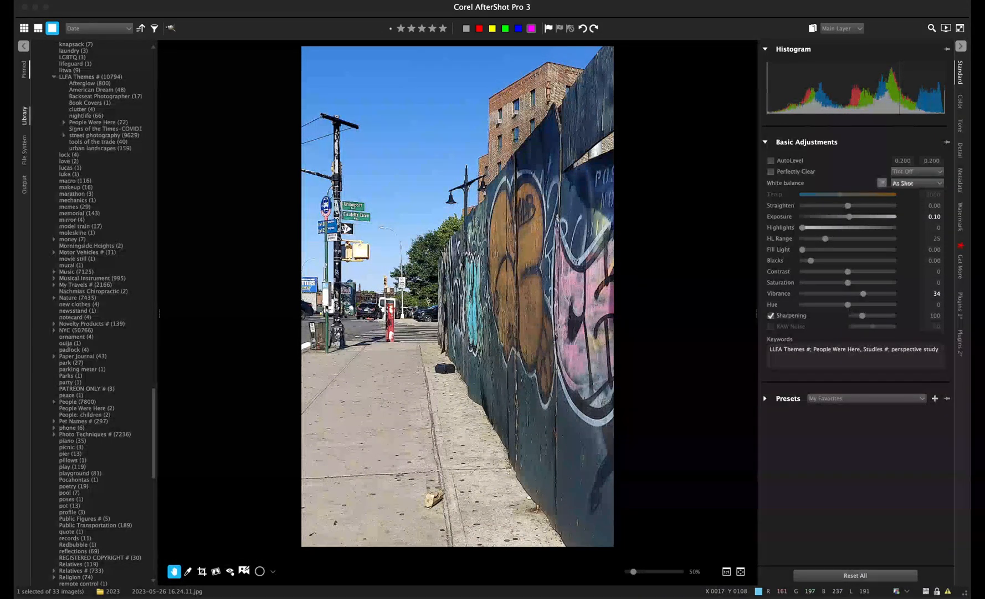
click(960, 102)
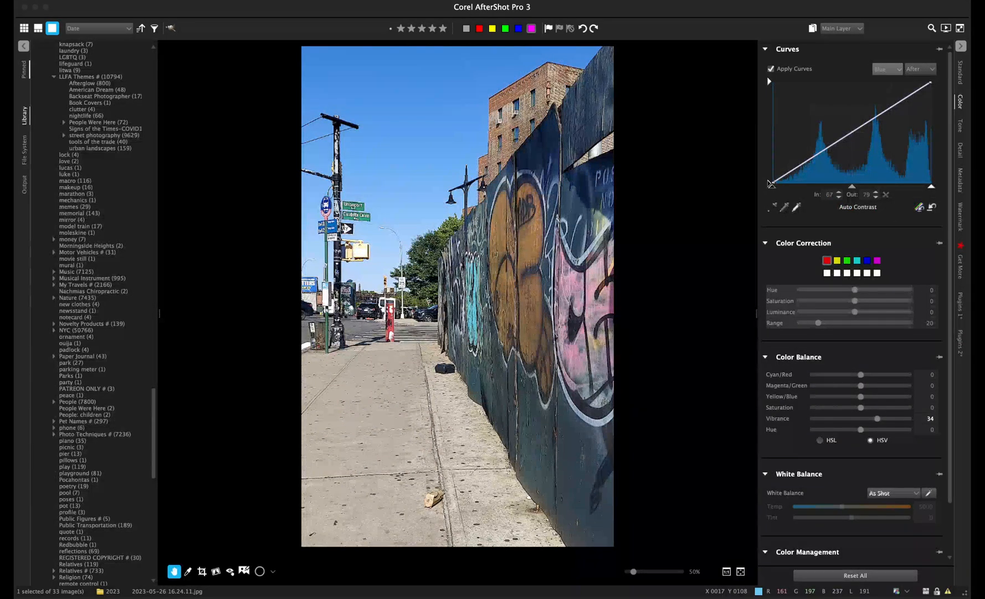
- Pull a red curve point down so input 108 maps to output 100
click(887, 68)
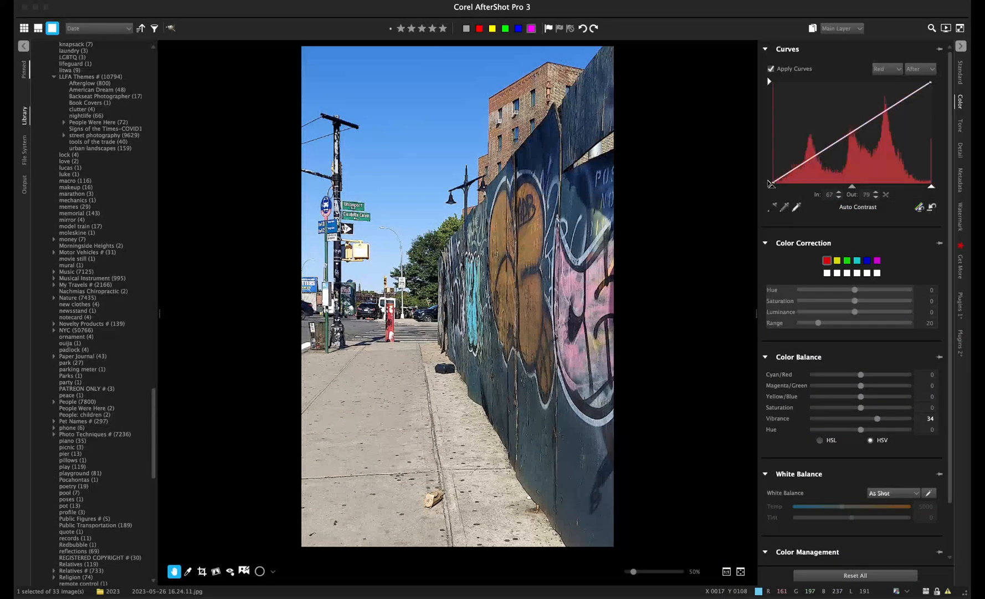
click(769, 182)
mouse_move(854, 133)
mouse_down()
mouse_move(813, 169)
mouse_move(838, 142)
mouse_up()
drag(837, 143, 840, 144)
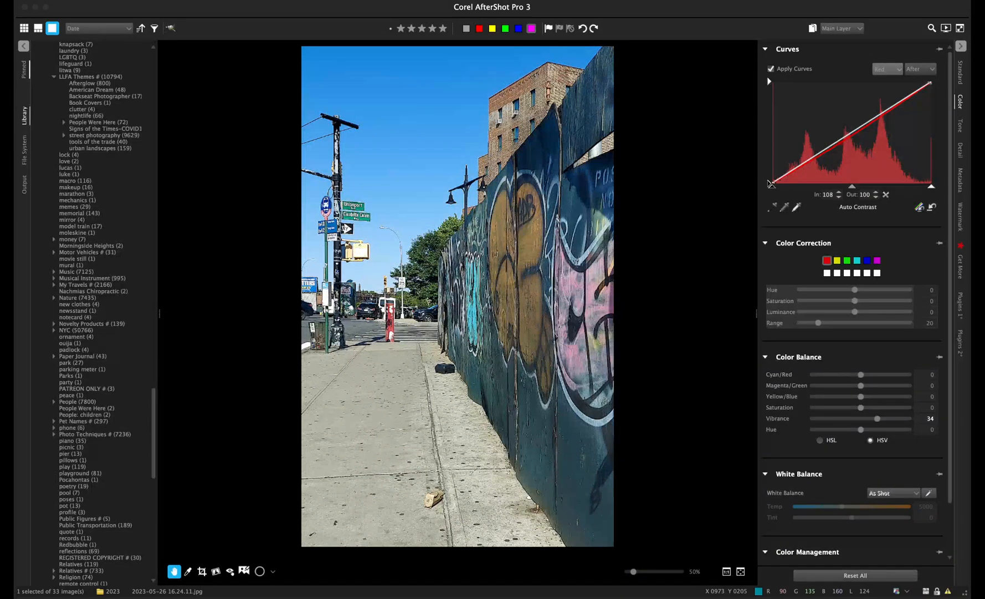
click(887, 80)
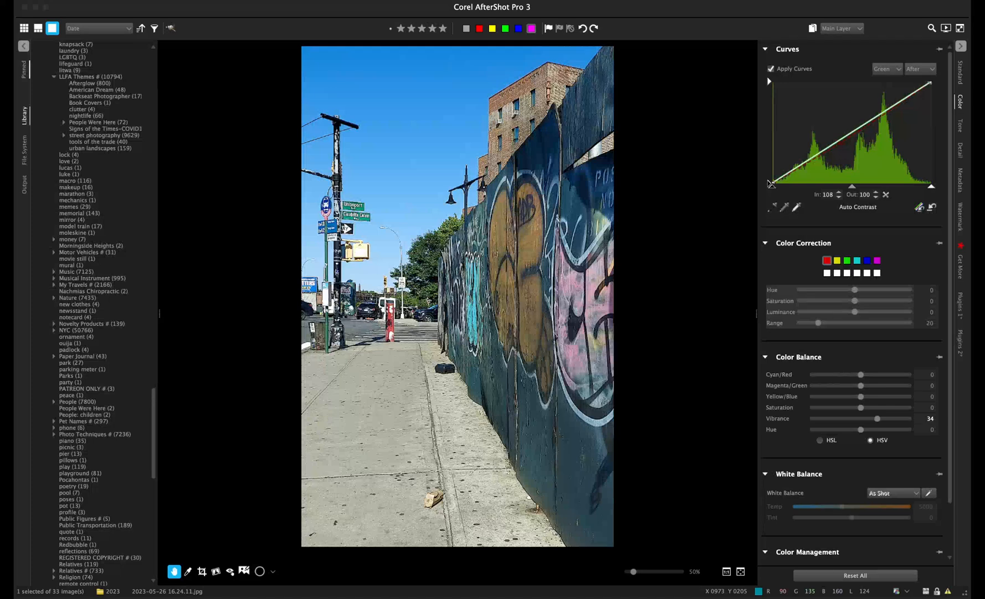
- Add a green curve point and pull it slightly below the diagonal
click(837, 143)
drag(836, 143, 839, 145)
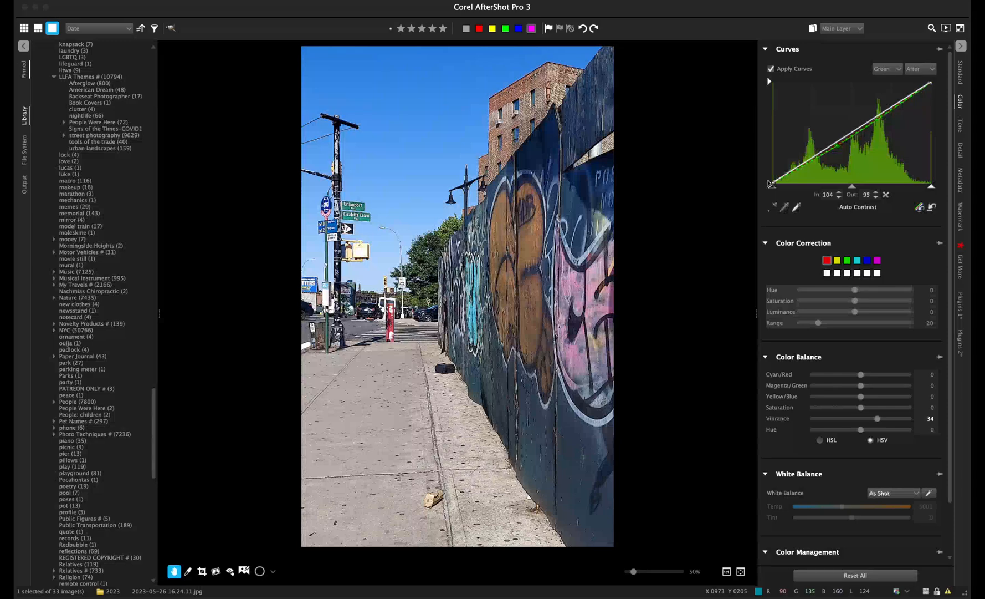
drag(838, 145, 838, 141)
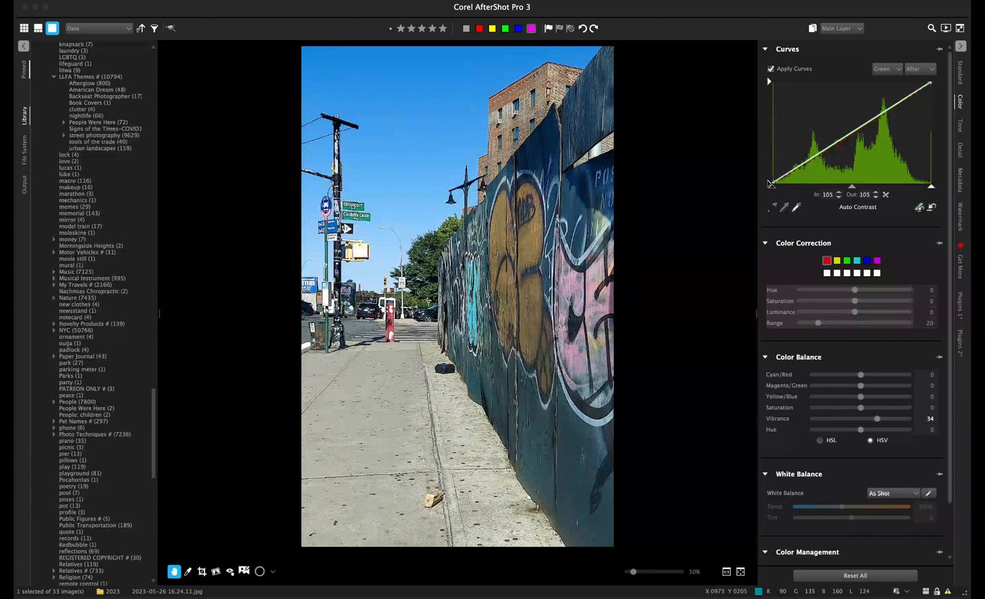
drag(837, 142, 836, 146)
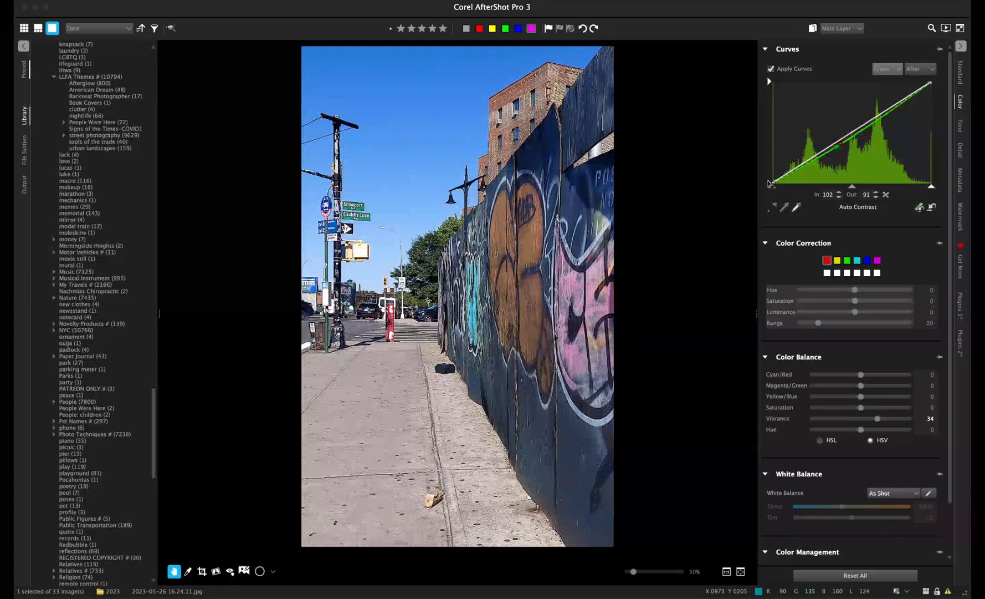
- Lower the red curve slightly, then nudge the green point to map 104 to 90
click(886, 60)
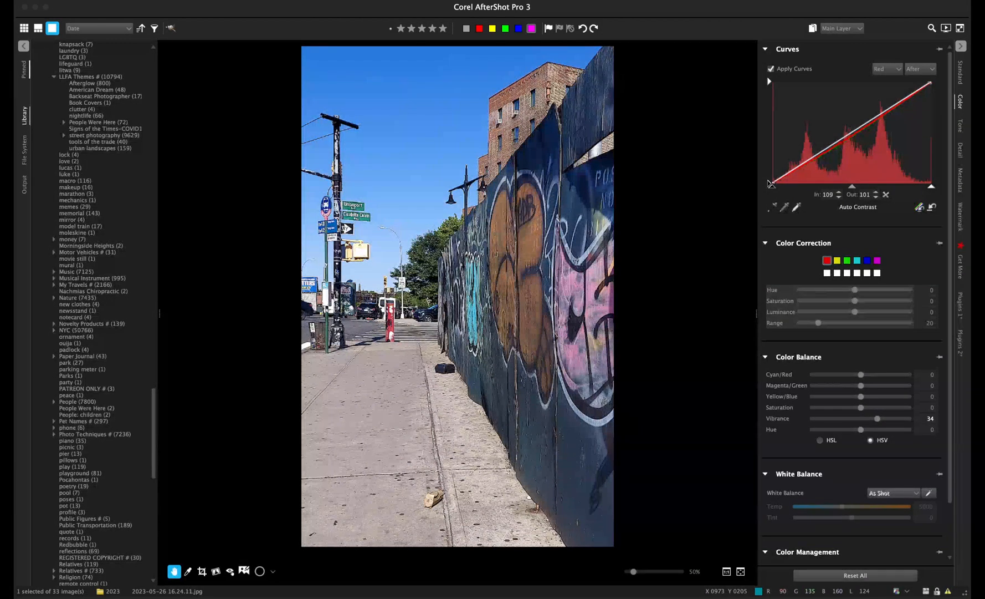
drag(840, 143, 843, 143)
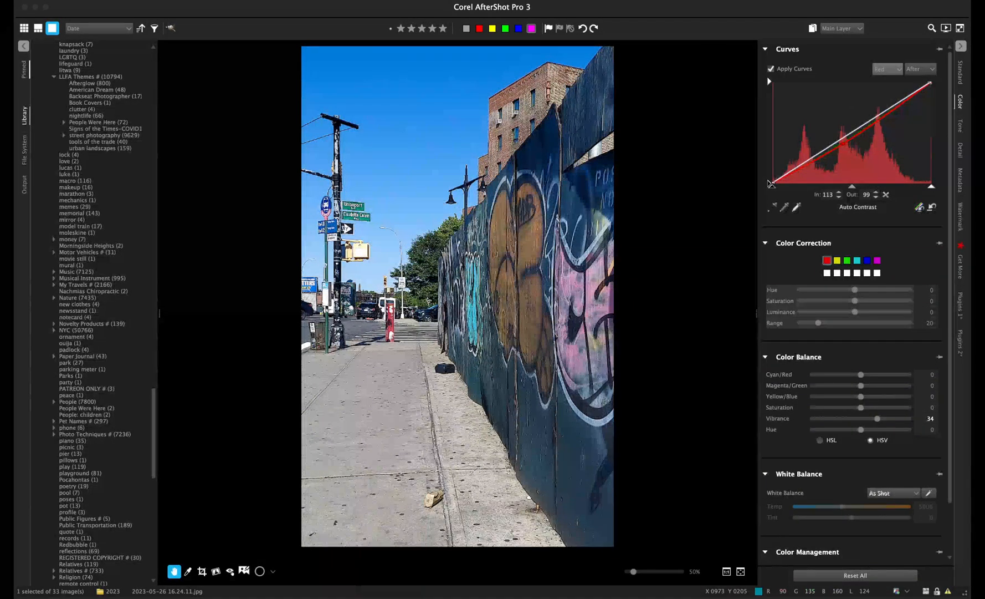
click(883, 79)
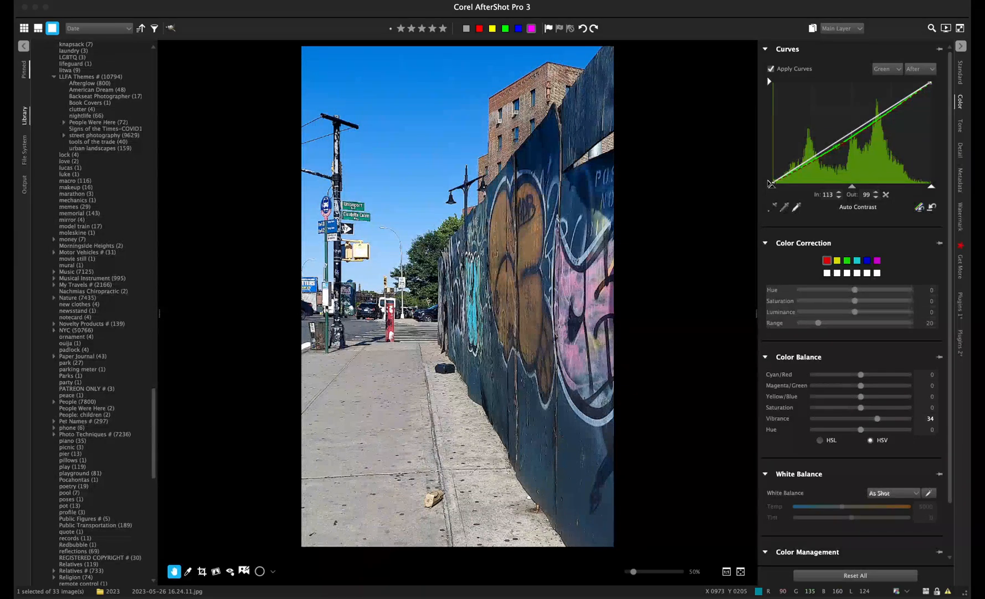
drag(838, 147, 837, 147)
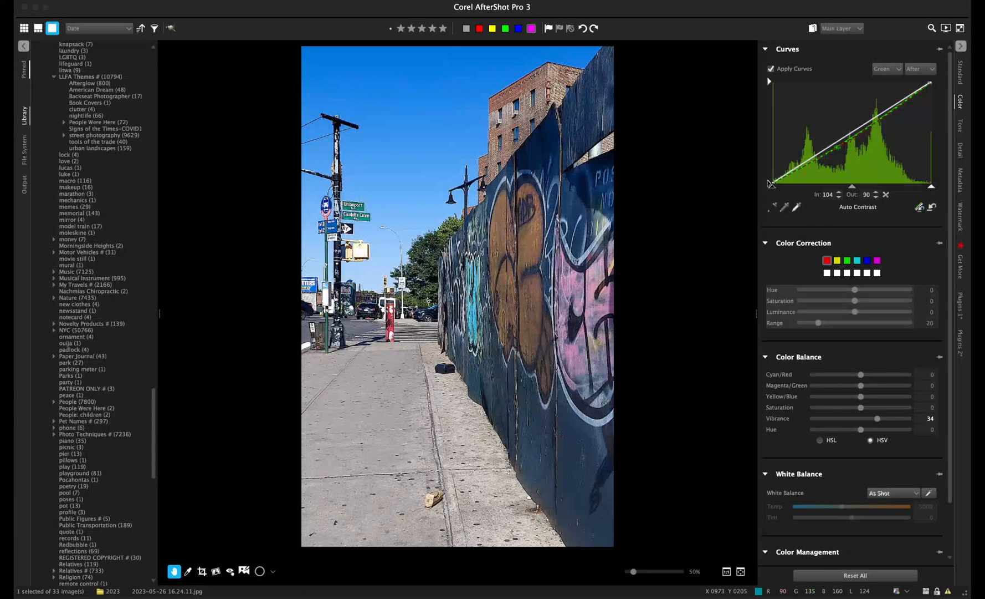
- Switch to the combined RGB curve and lift its start to lighten shadows
click(888, 70)
click(885, 52)
drag(770, 183, 770, 167)
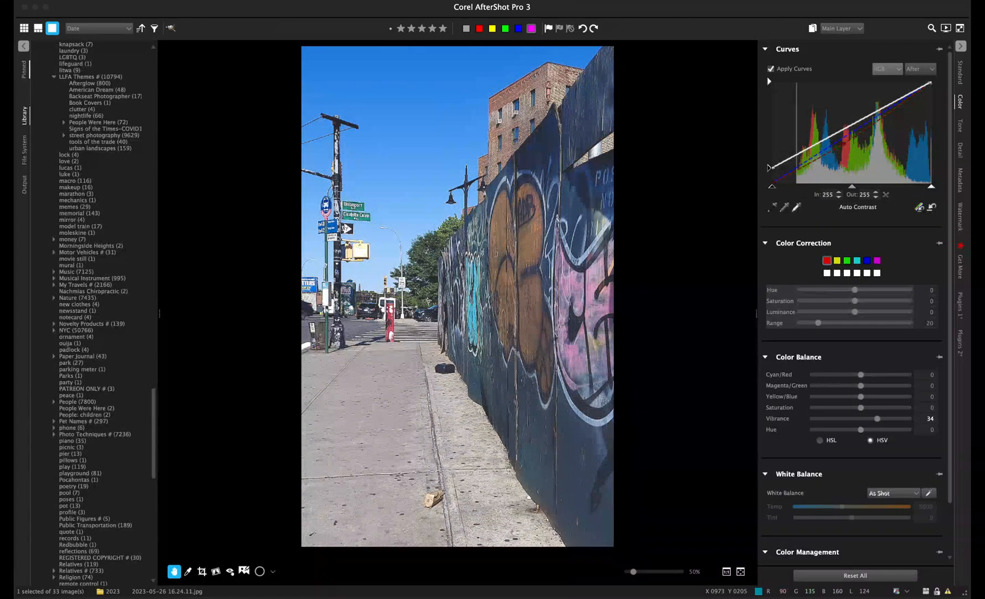
- Drop the RGB curve's start back down and apply Auto Contrast for a straight diagonal
drag(770, 167, 770, 183)
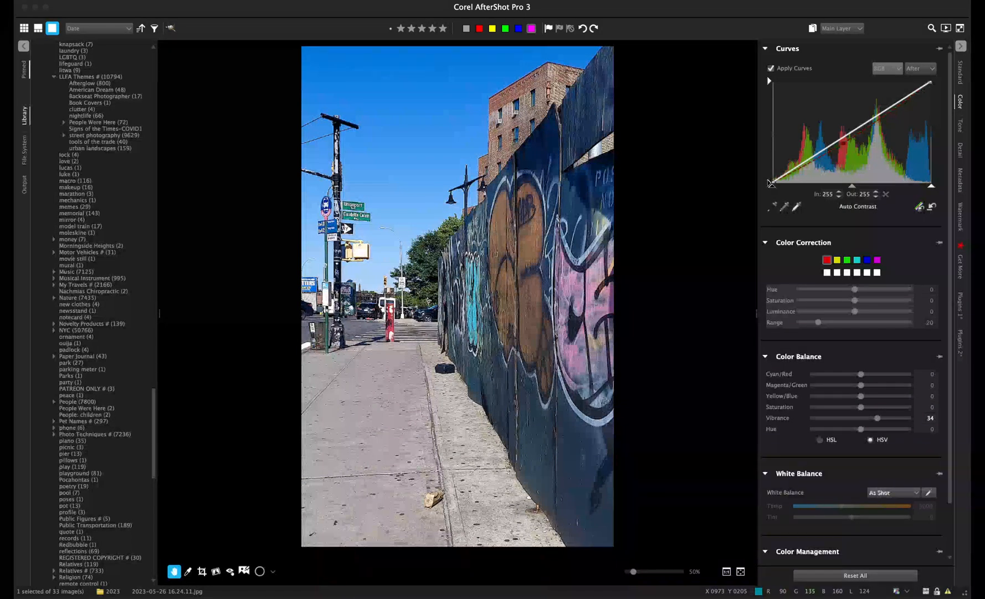
scroll(853, 300, down, 1)
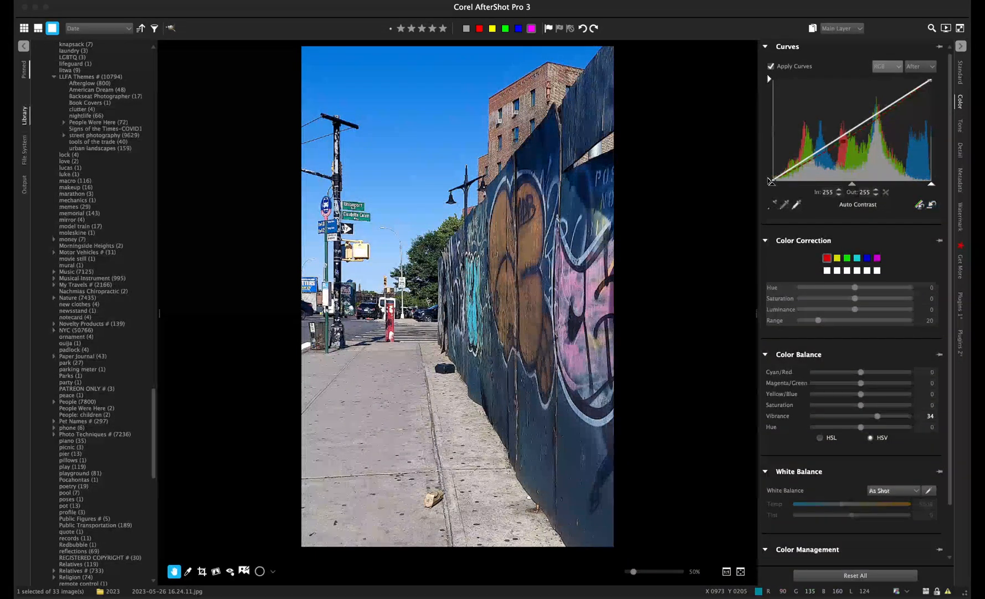
click(919, 204)
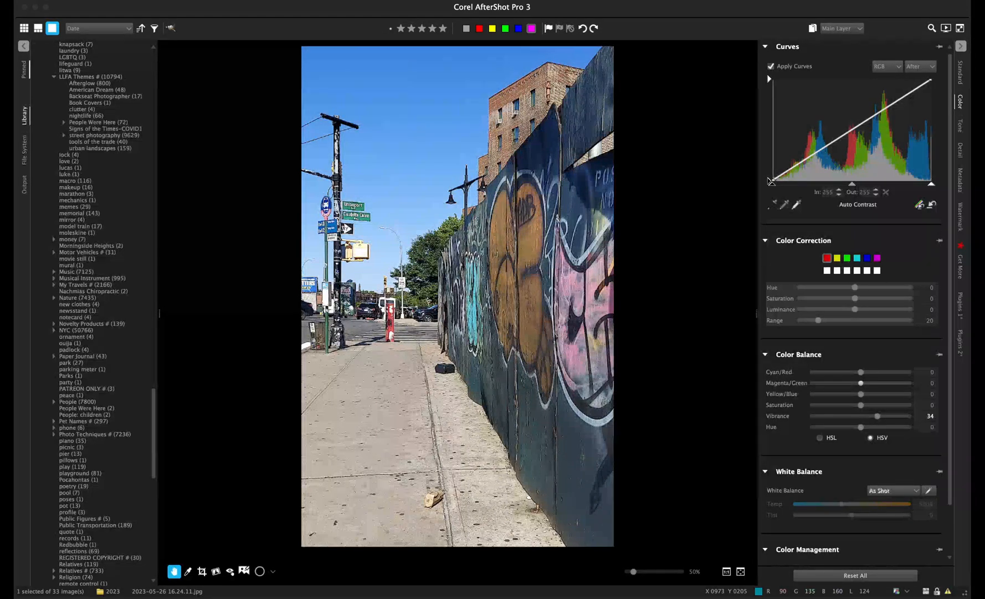
- Set Color Balance to Magenta/Green -6, Cyan/Red -7 and Yellow/Blue 20
drag(860, 383, 856, 383)
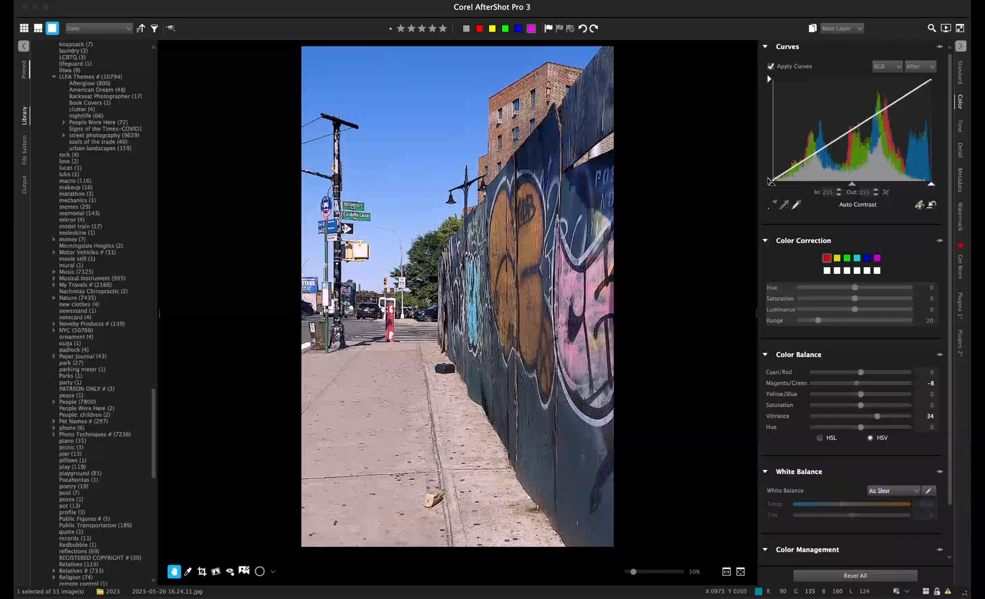
drag(857, 383, 857, 383)
drag(861, 372, 854, 372)
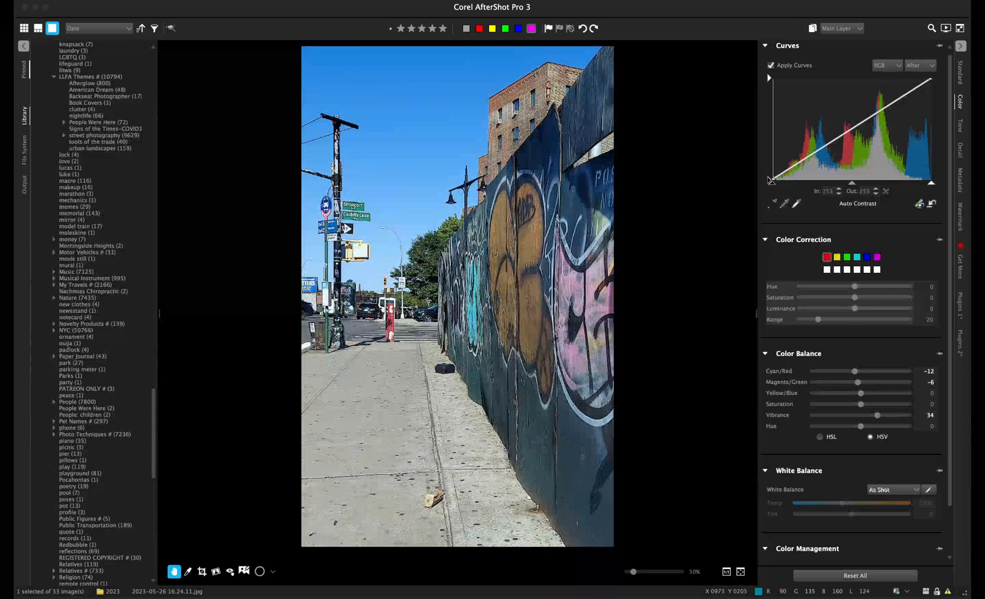
drag(855, 371, 858, 371)
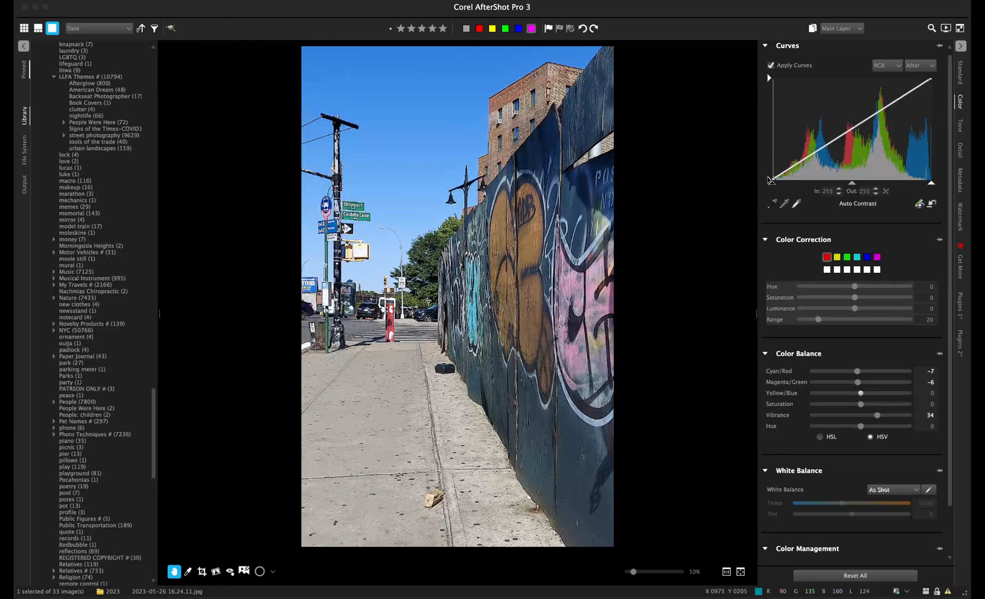
drag(861, 393, 873, 393)
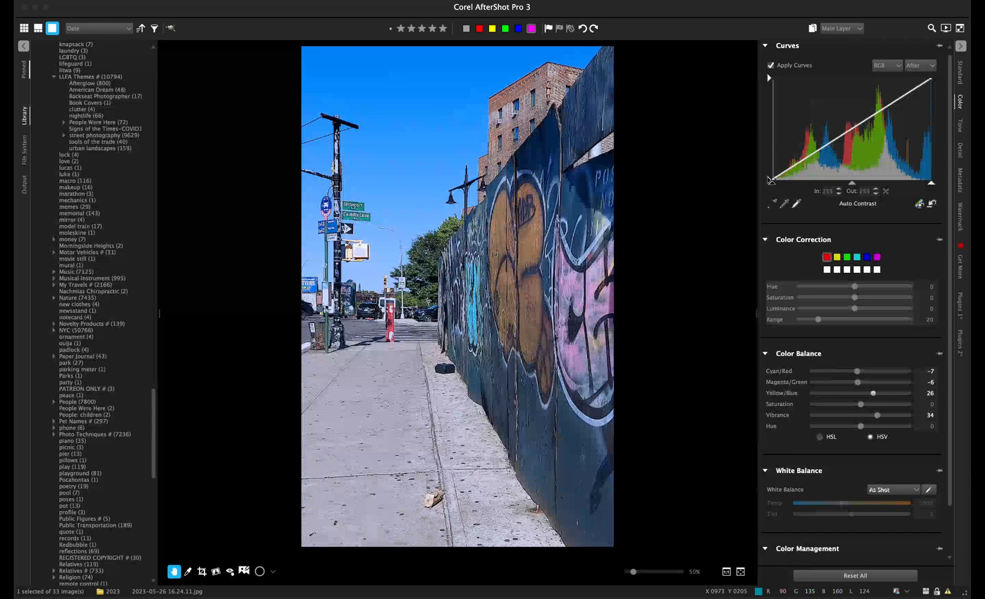
drag(873, 392, 870, 393)
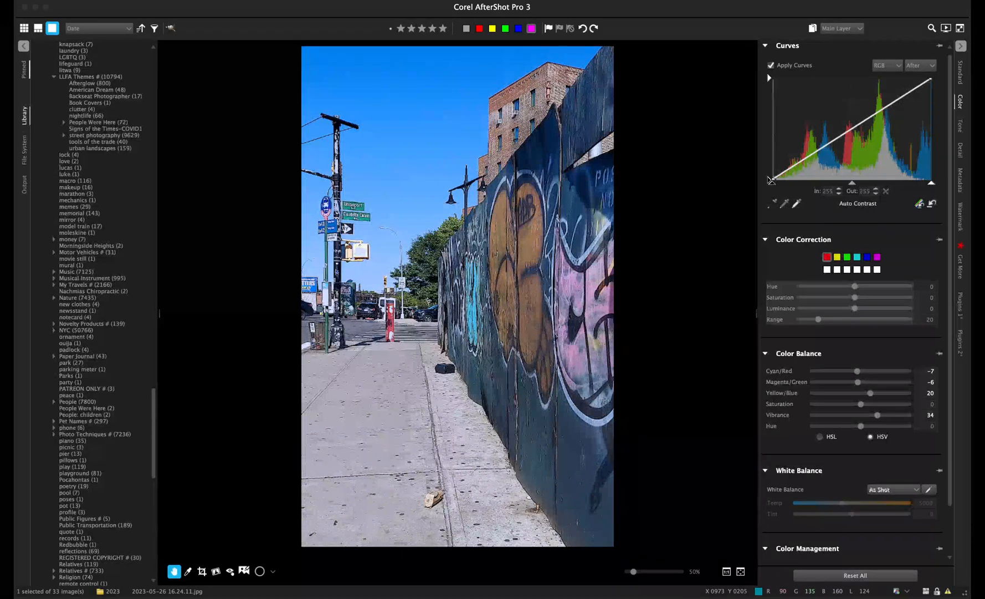
- Drag the Contrast slider in Basic Adjustments up to 19
click(960, 73)
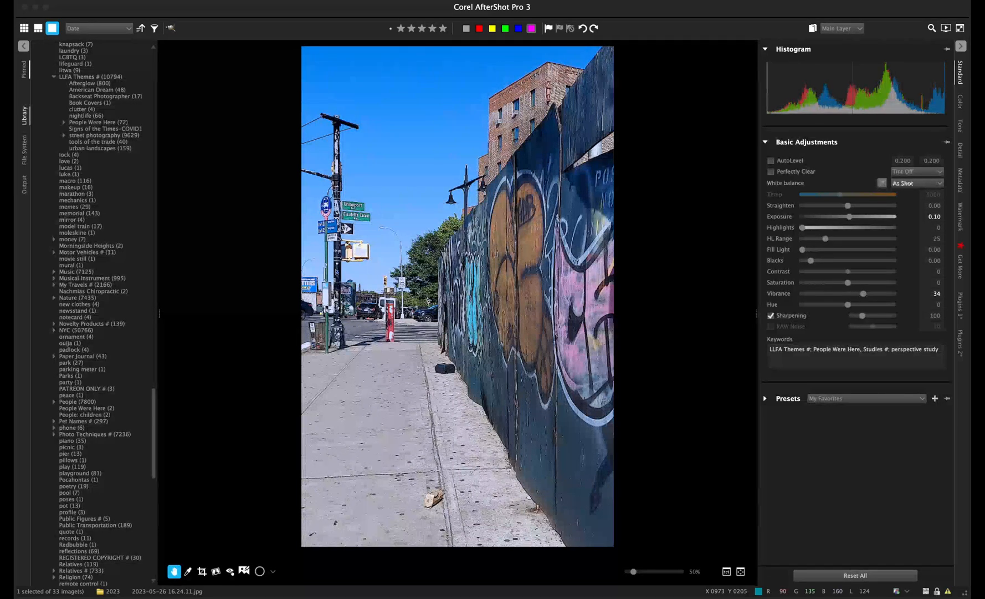
mouse_move(848, 272)
mouse_down()
mouse_move(876, 272)
mouse_move(856, 271)
mouse_up()
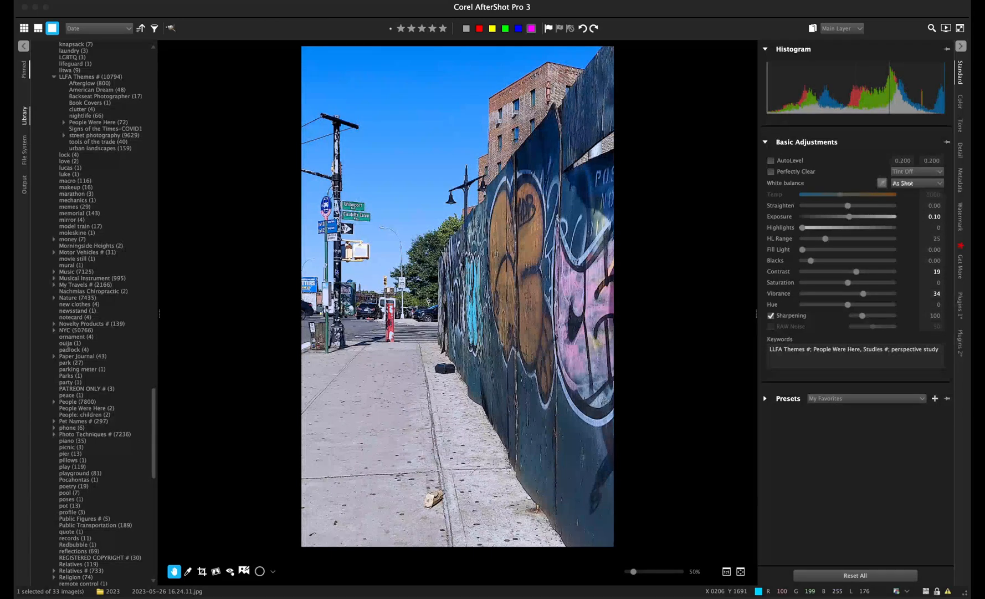
- Filter the library to 13 photos and open the mangoes photo 2023-05-26 15.40.23.jpg
click(24, 28)
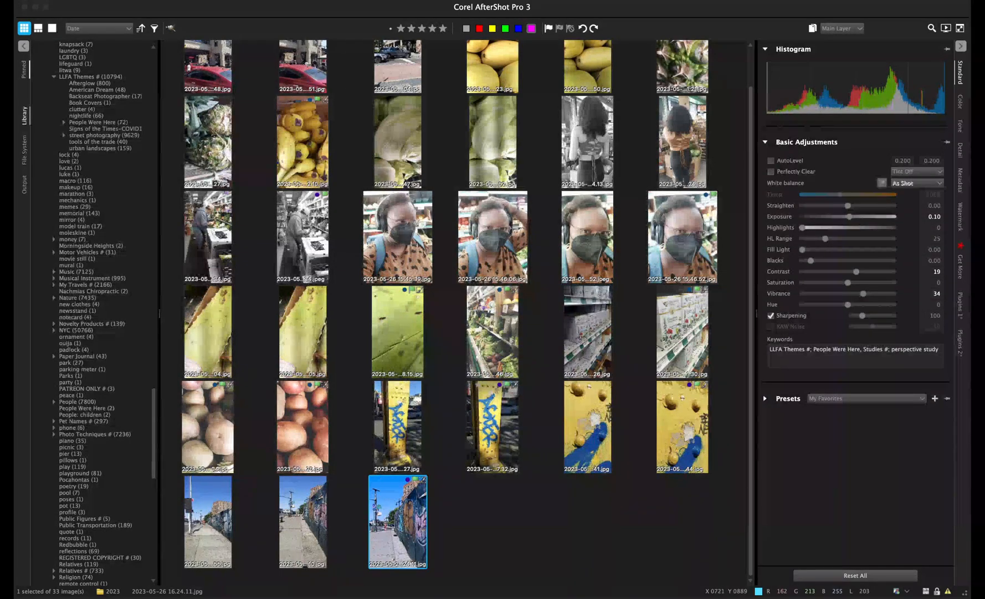
click(155, 28)
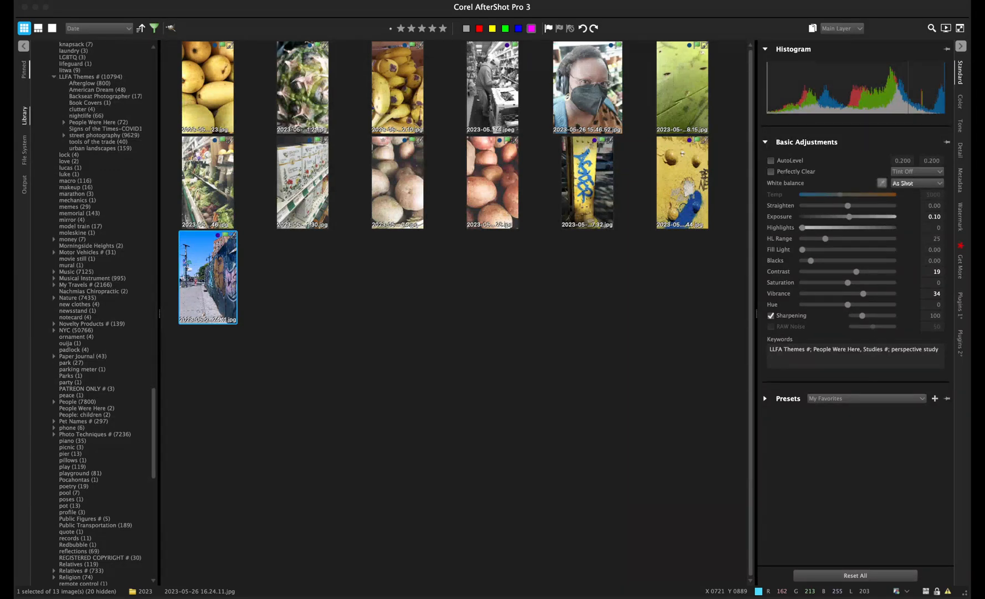
click(208, 88)
click(53, 28)
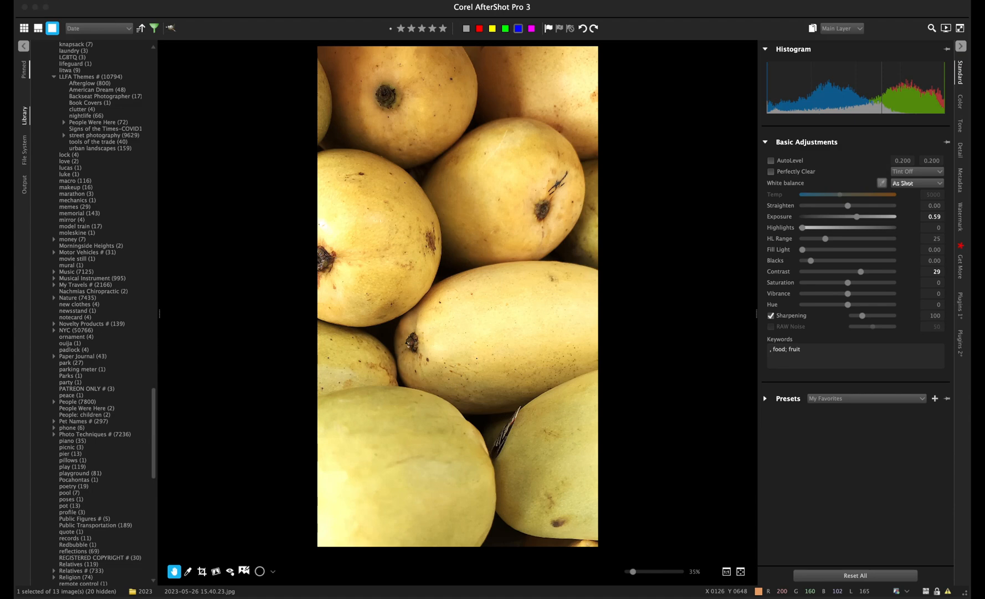
- Step from the mangoes past the pineapple to the bananas close-up 2023-05-26 15.42.10.jpg
key(Right)
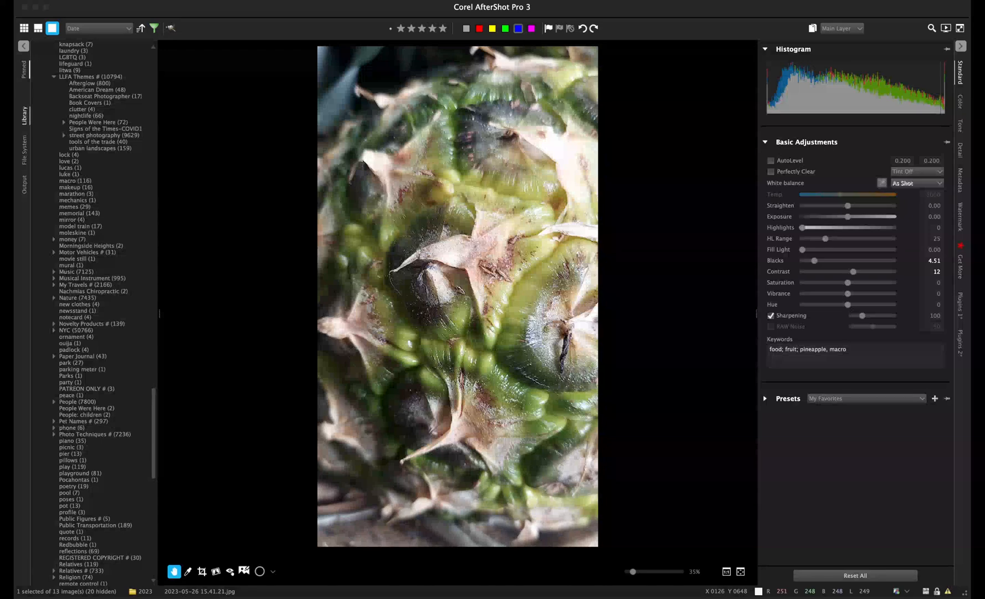
key(Left)
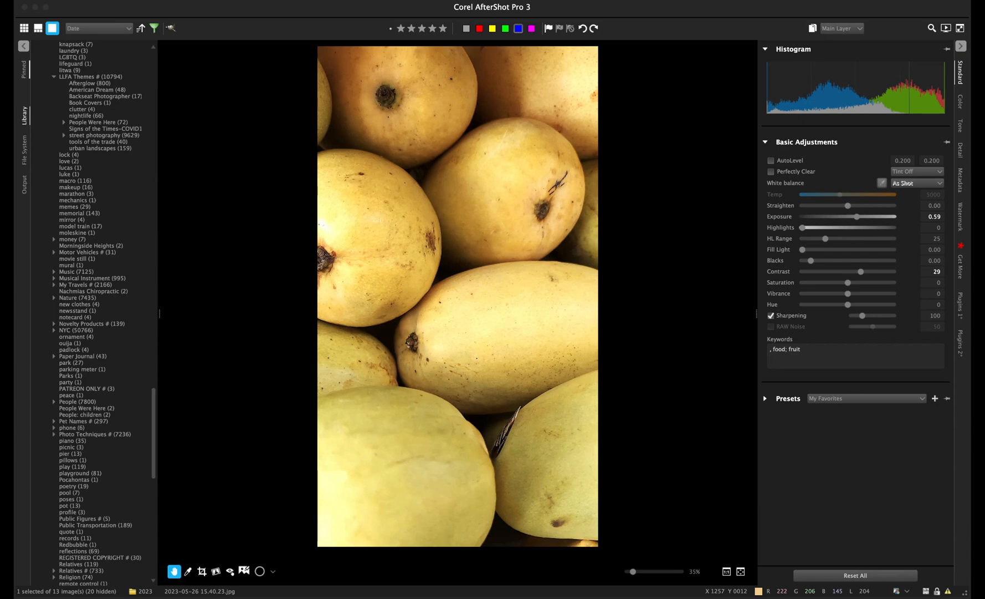
key(Right)
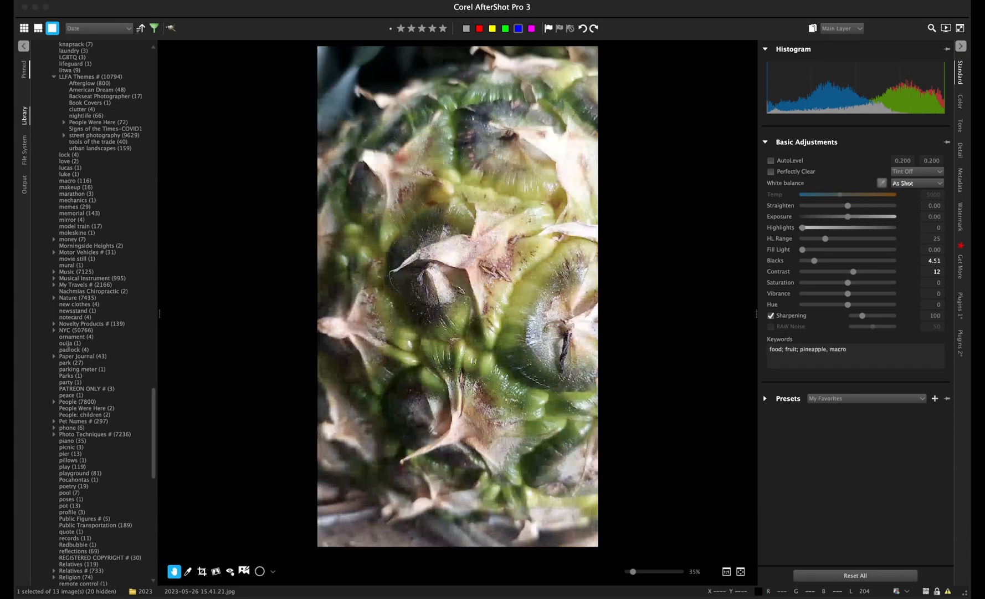
key(Right)
key(Left)
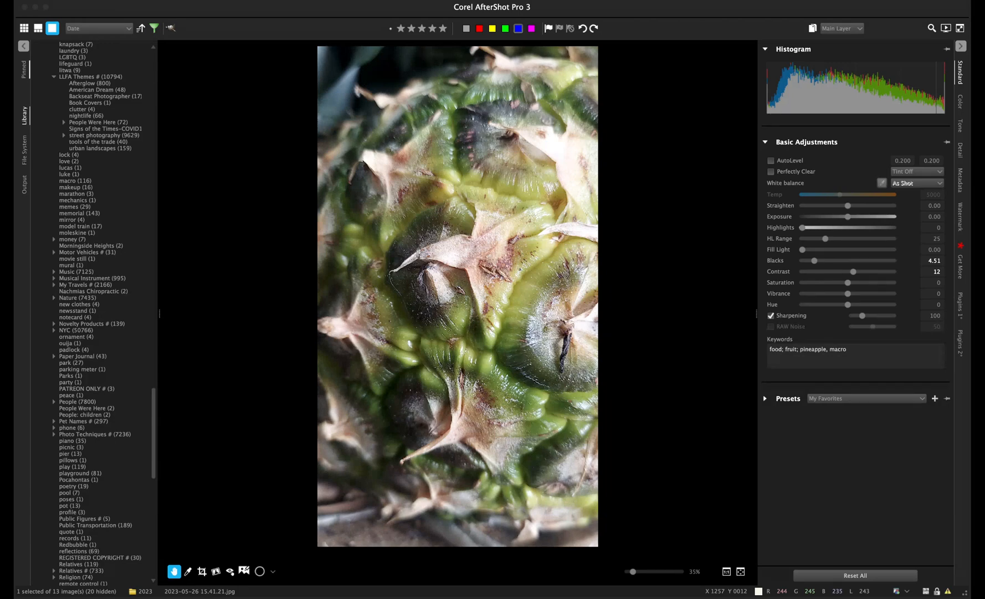
key(Right)
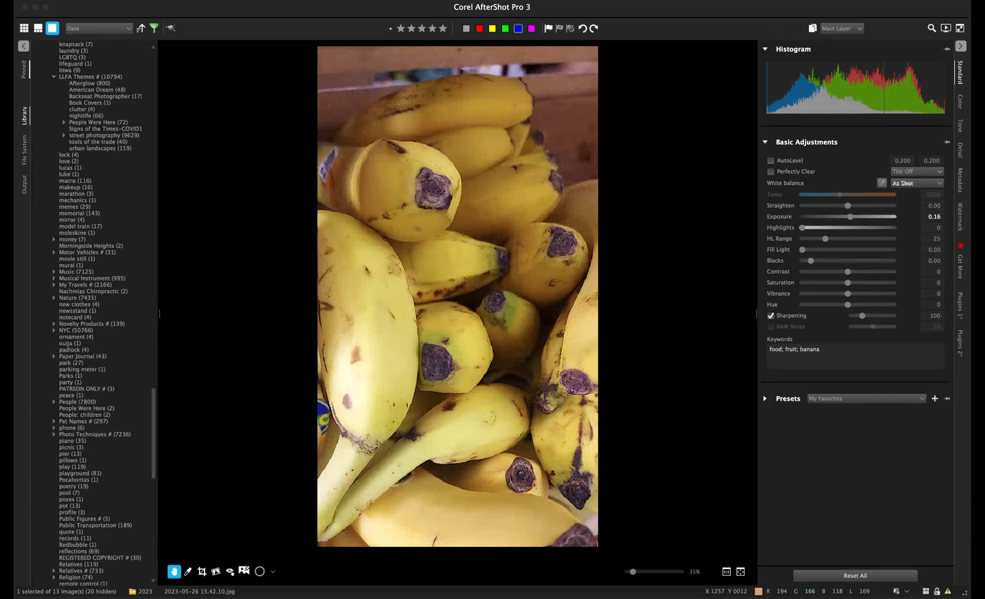
- Advance to the black-and-white grocery aisle photo 2023-05-26 16.14.34.jpeg and enable Sharpening
key(Right)
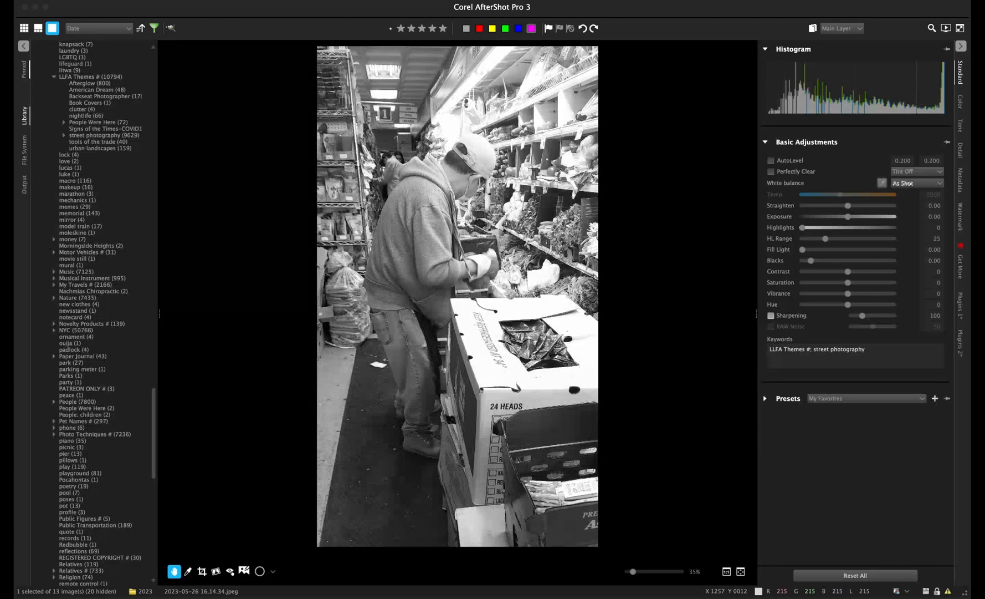
click(771, 315)
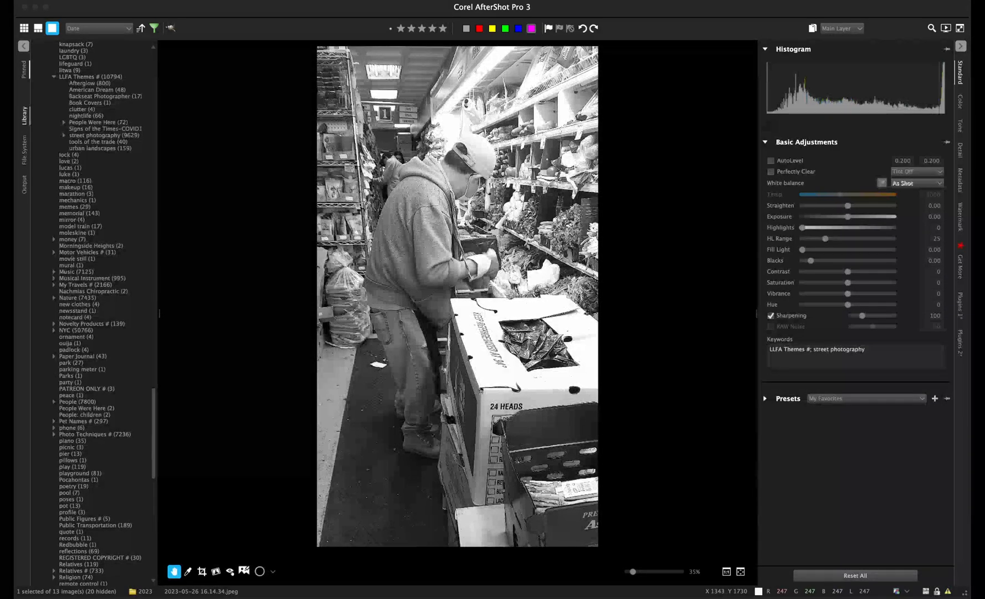
- Move past the portrait to the aloe leaf macro, briefly peeking at the produce-shelf shot
key(Right)
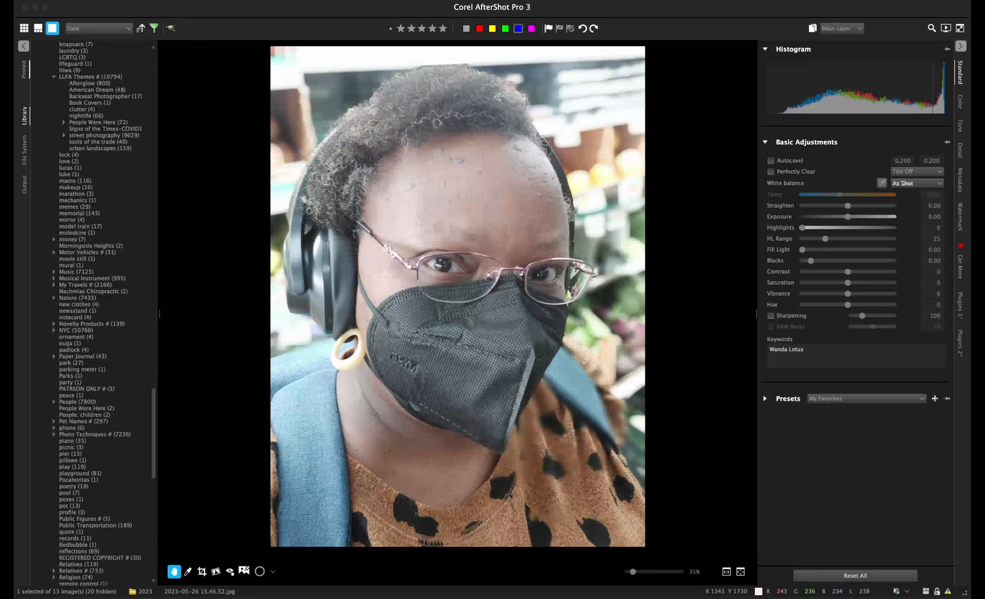
key(Right)
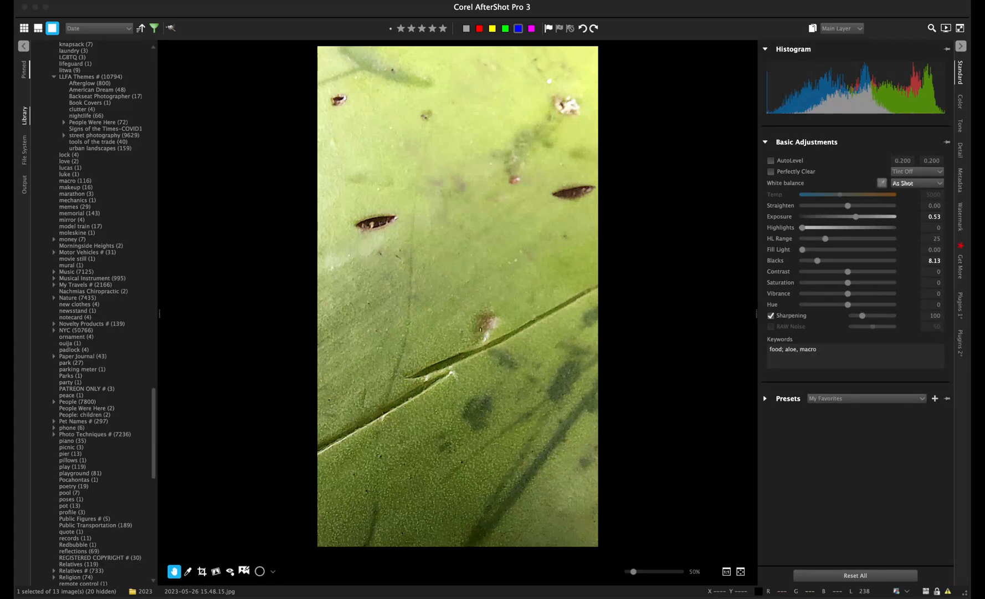
key(Right)
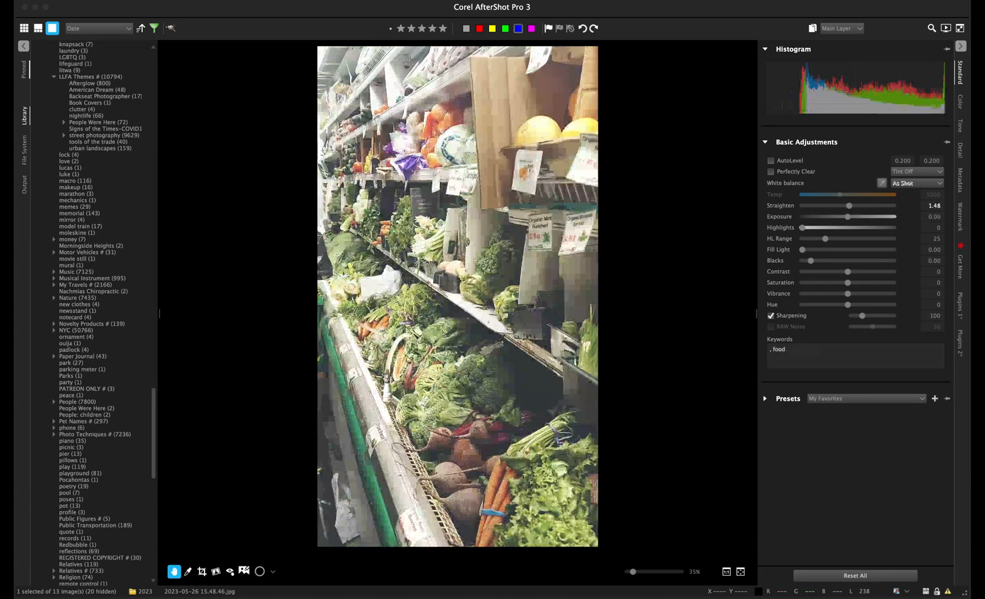
key(Left)
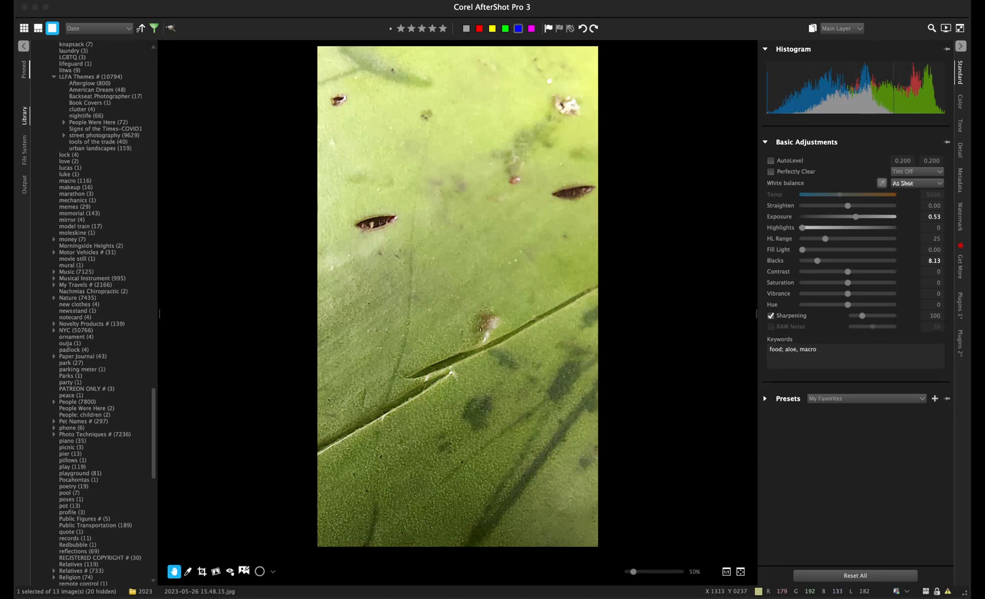
- Zoom the aloe leaf photo out and back in, then advance to the vegetable shelf photo
scroll(442, 63, down, 3)
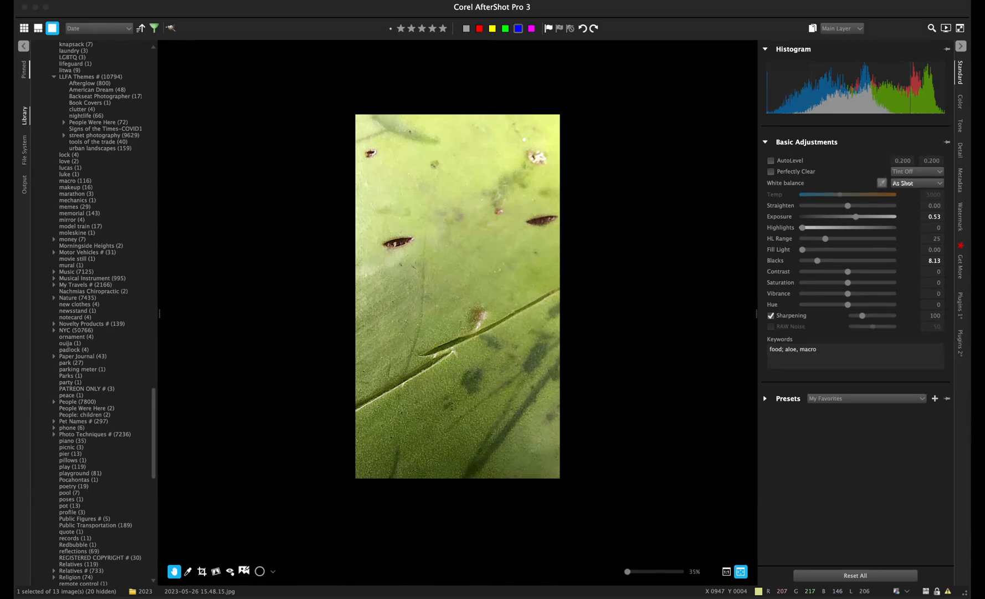
scroll(536, 83, up, 3)
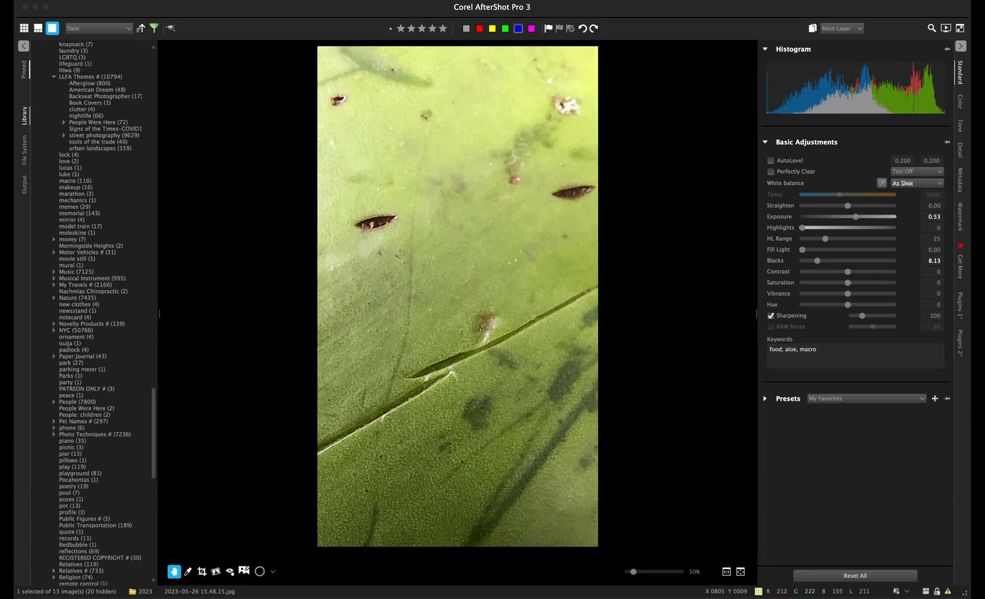
key(Right)
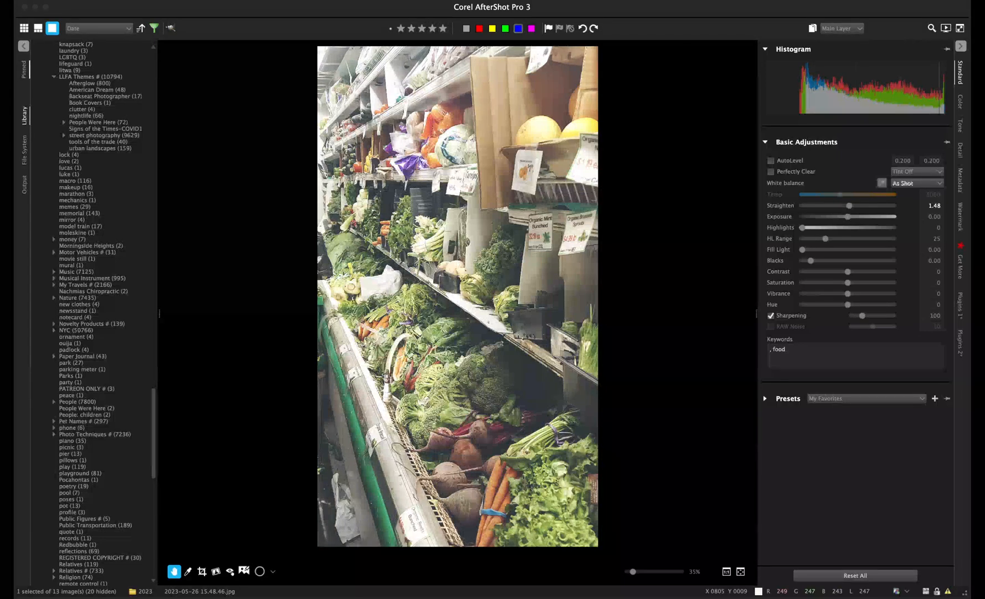
- View the tea boxes photo, then compare the two potato shots back and forth
key(Right)
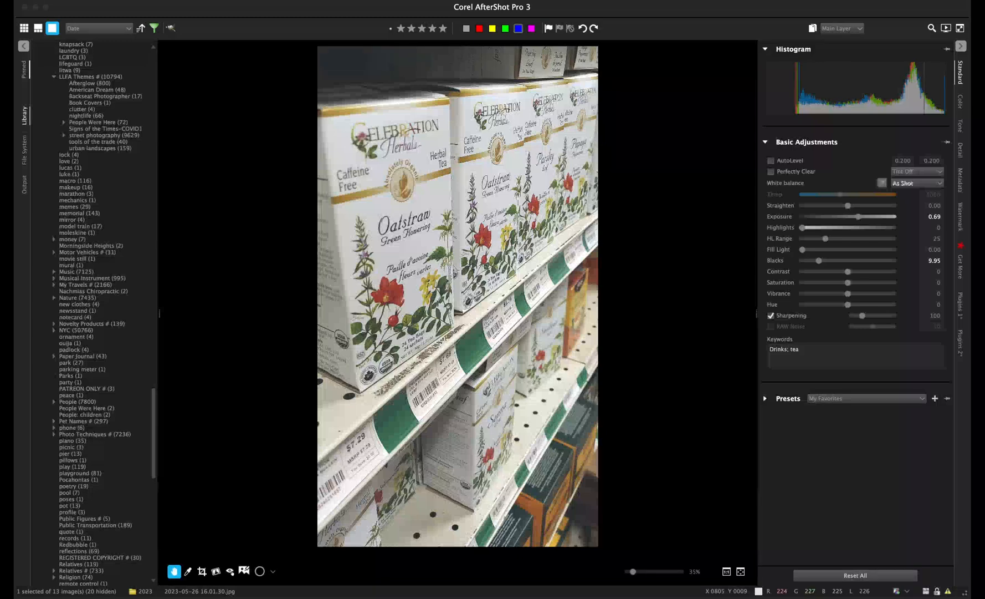
key(Right)
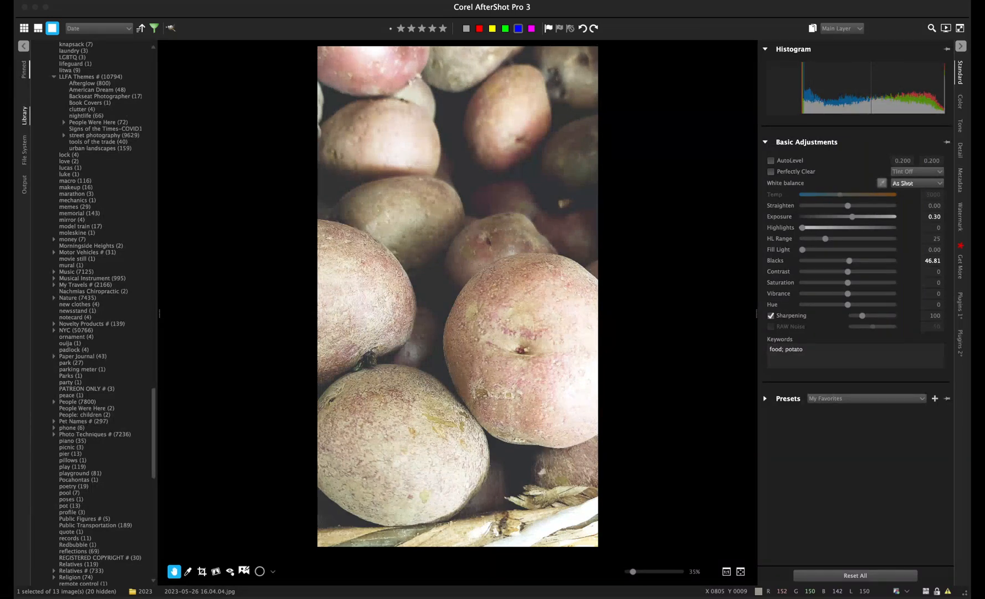
key(Right)
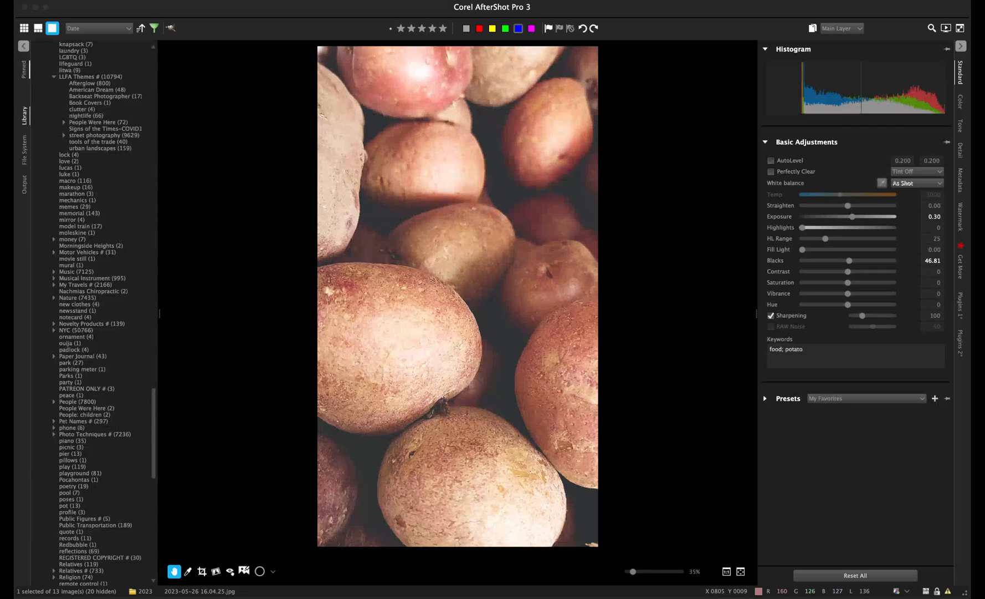
key(Left)
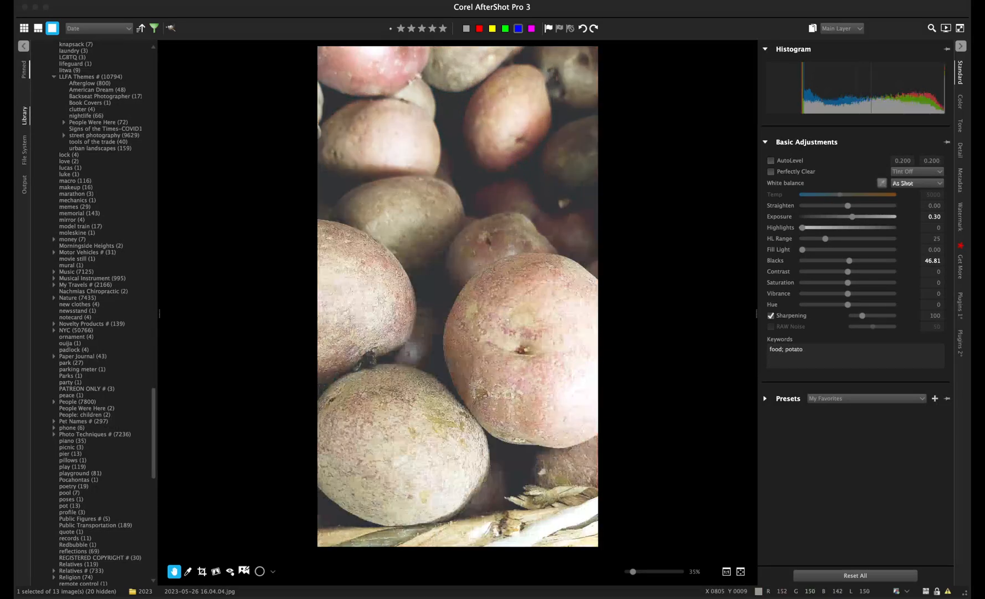
key(Right)
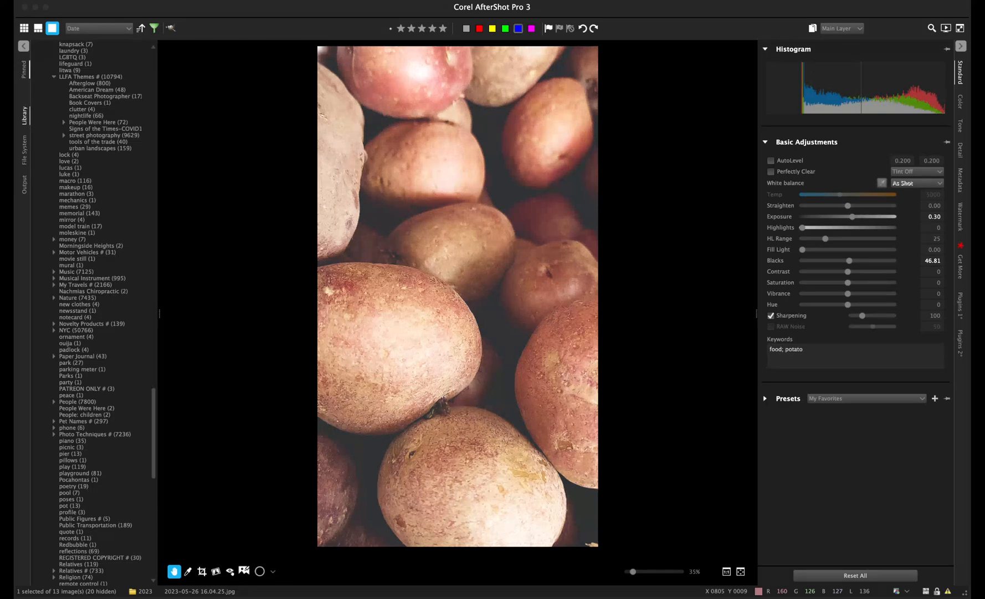
key(Left)
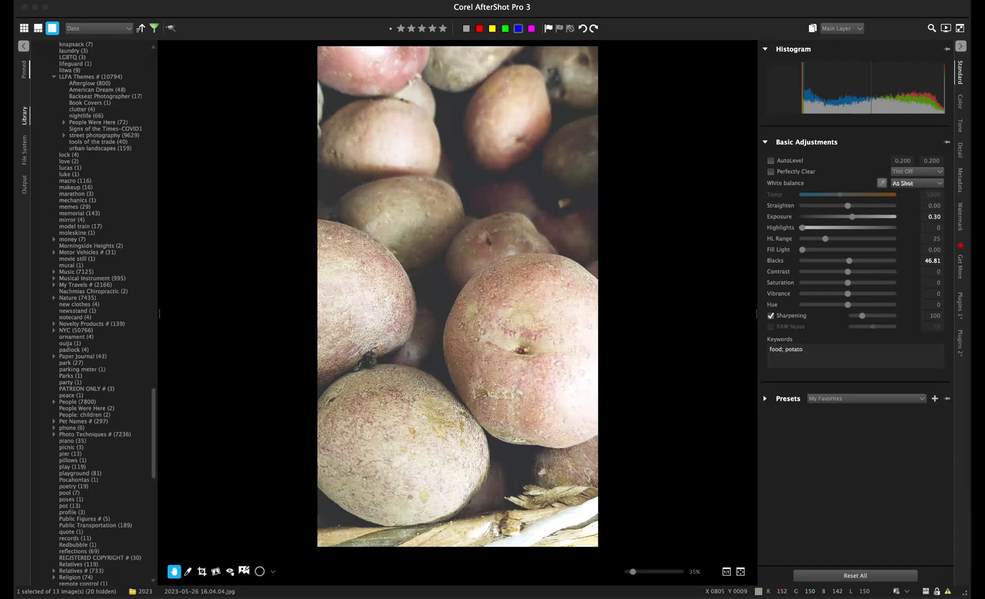
key(Right)
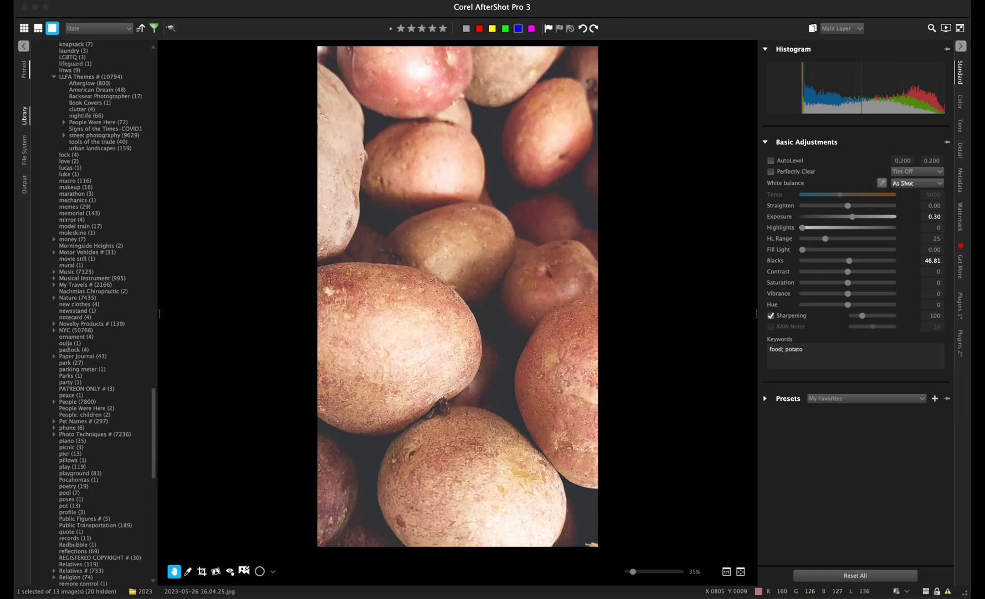
- Advance through the yellow graffiti pillar and painted wall close-up to the graffiti street scene
key(Right)
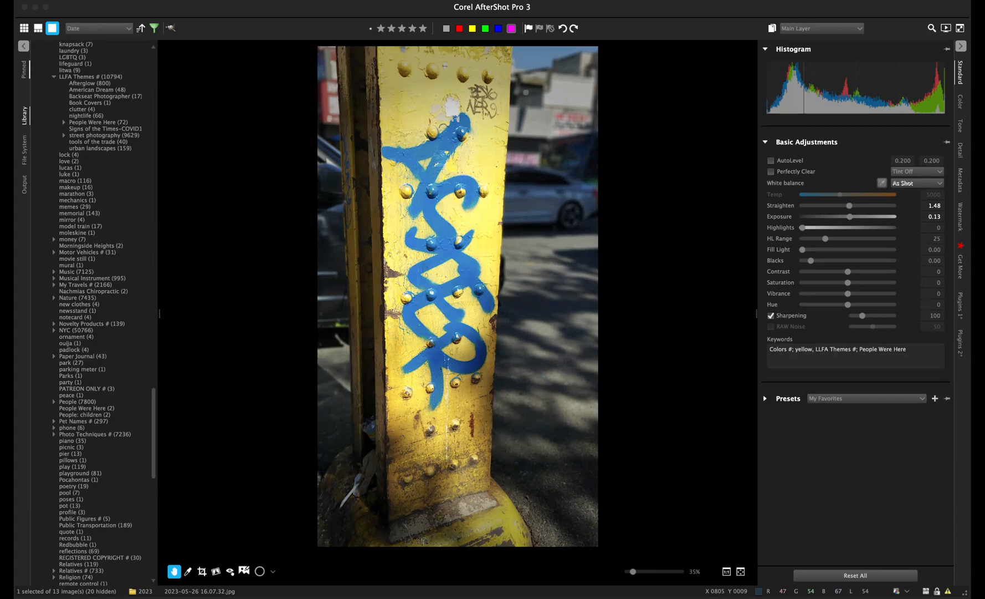
key(Right)
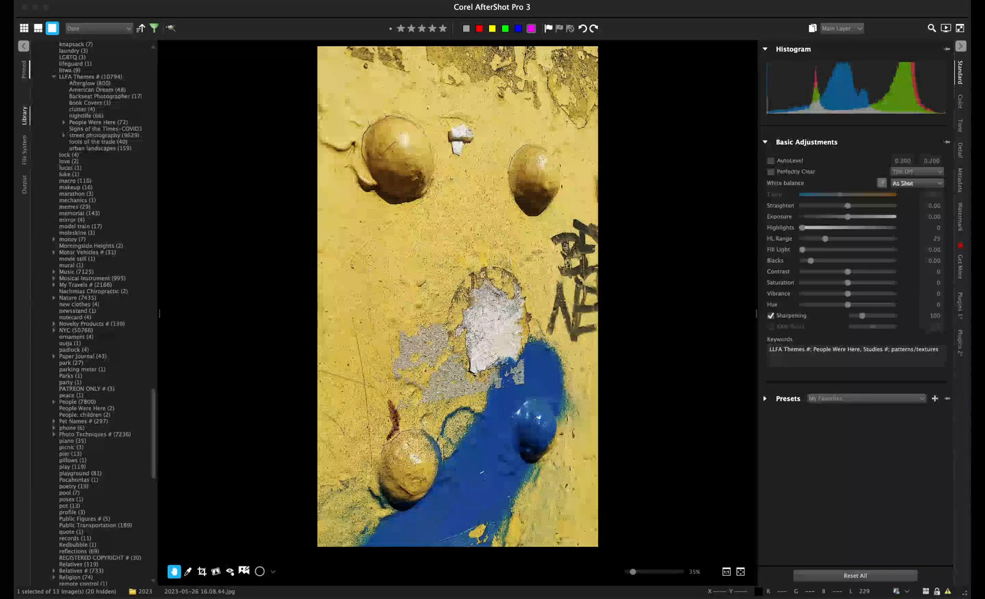
key(Right)
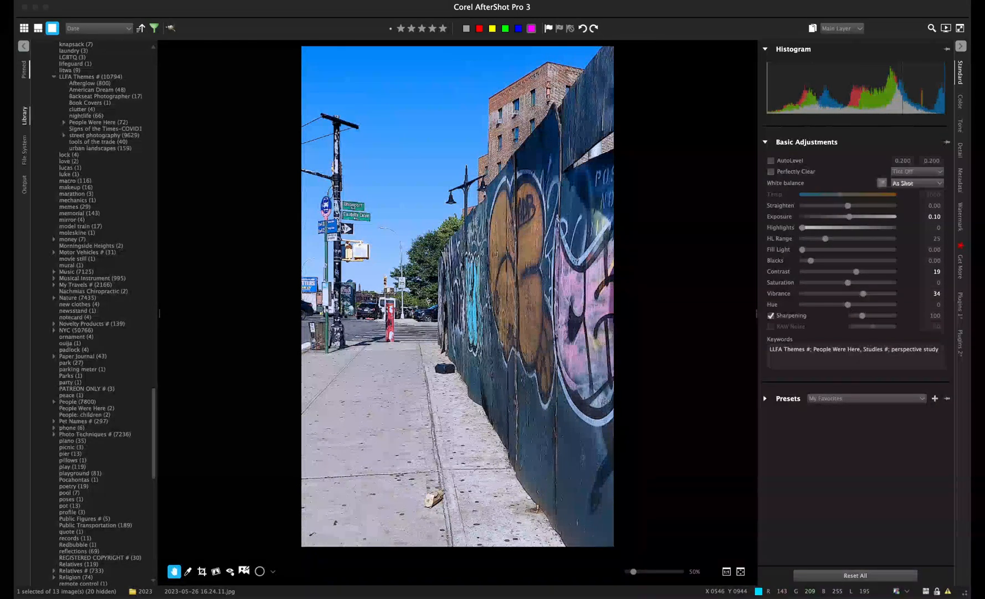
scroll(89, 310, up, 20)
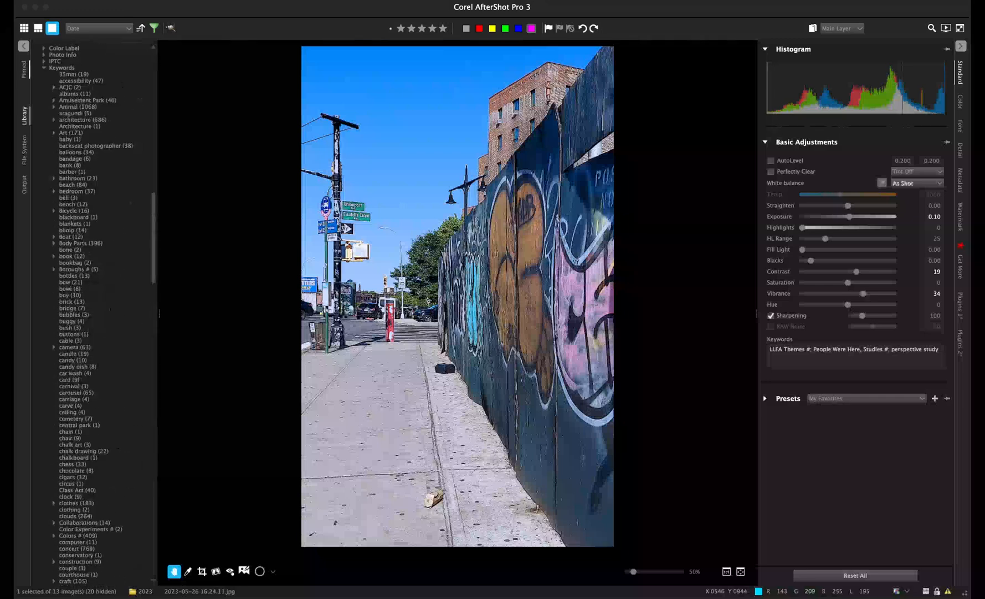
- Switch to the thumbnail grid and show the Phone and Tablet folder's 5 filtered photos
click(24, 28)
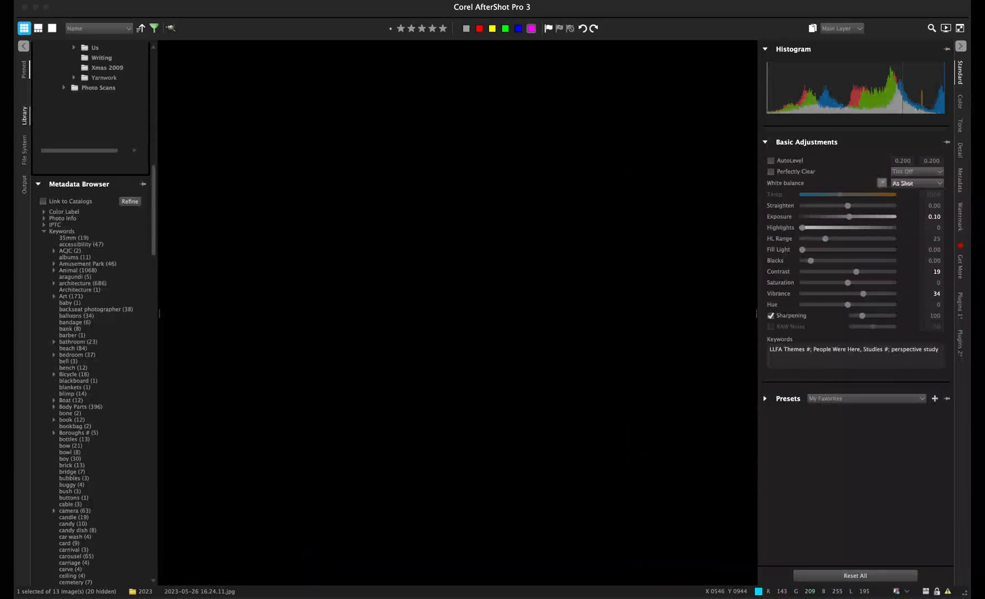
scroll(105, 212, up, 20)
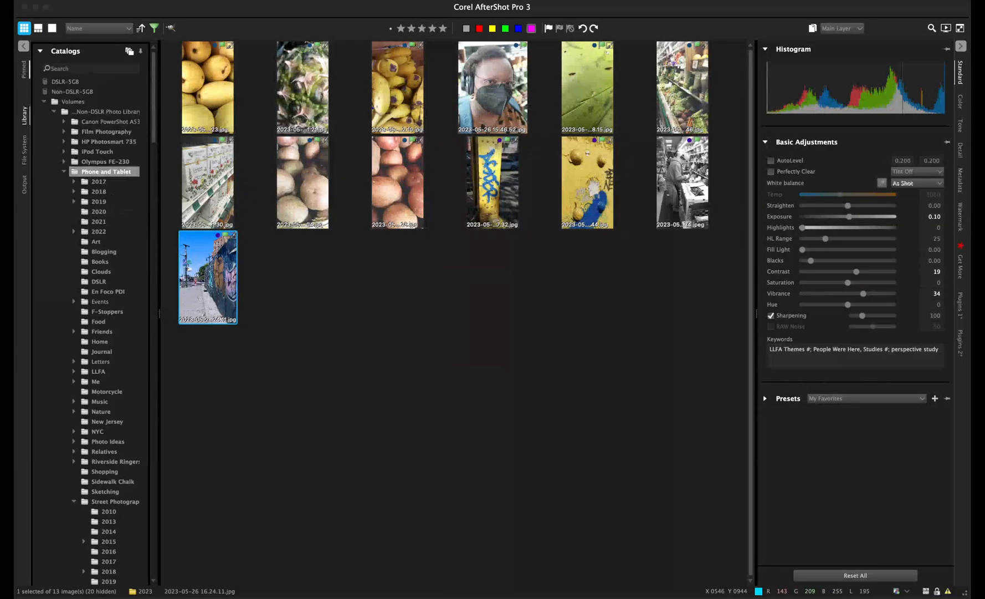
scroll(105, 208, down, 3)
scroll(105, 189, down, 5)
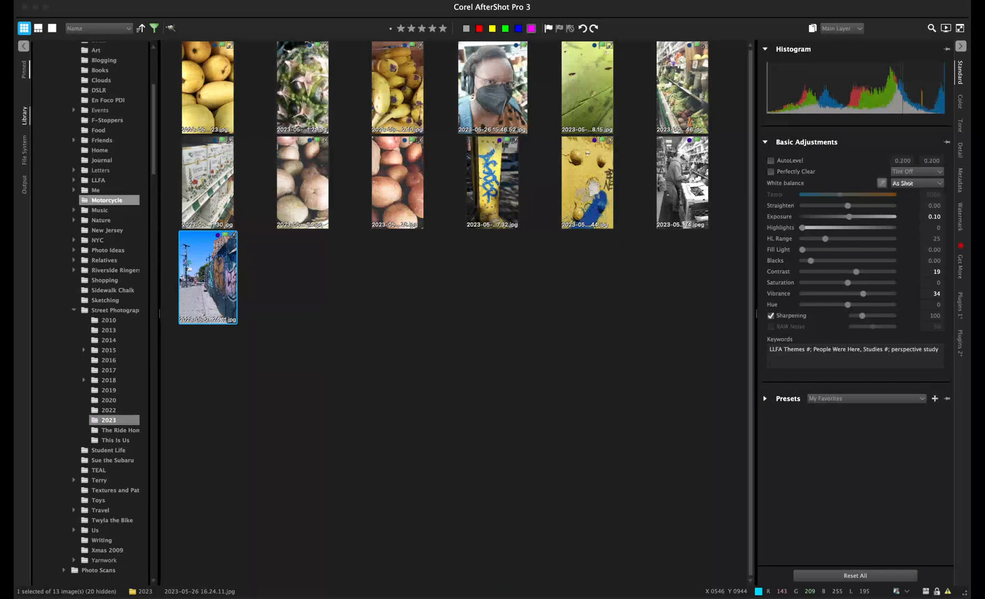
scroll(108, 311, up, 8)
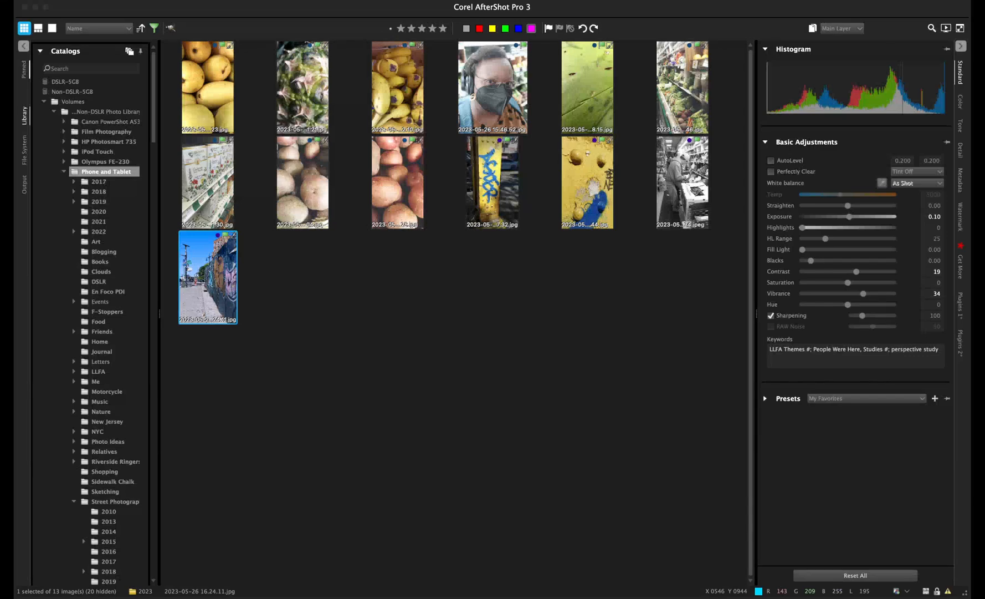
click(105, 171)
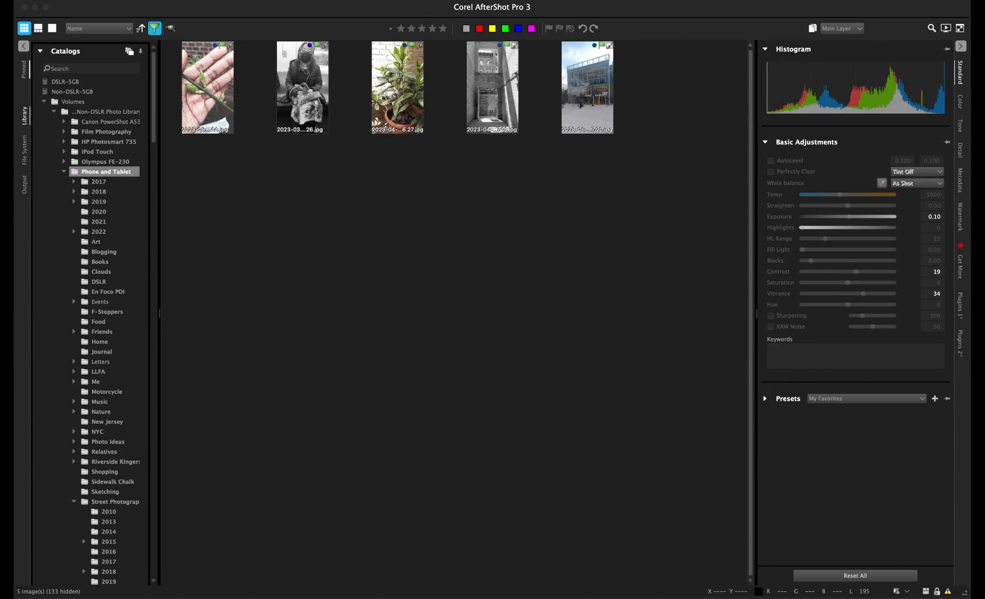
- Turn off filtering to list all 138 Phone and Tablet photos and scroll through them
click(154, 28)
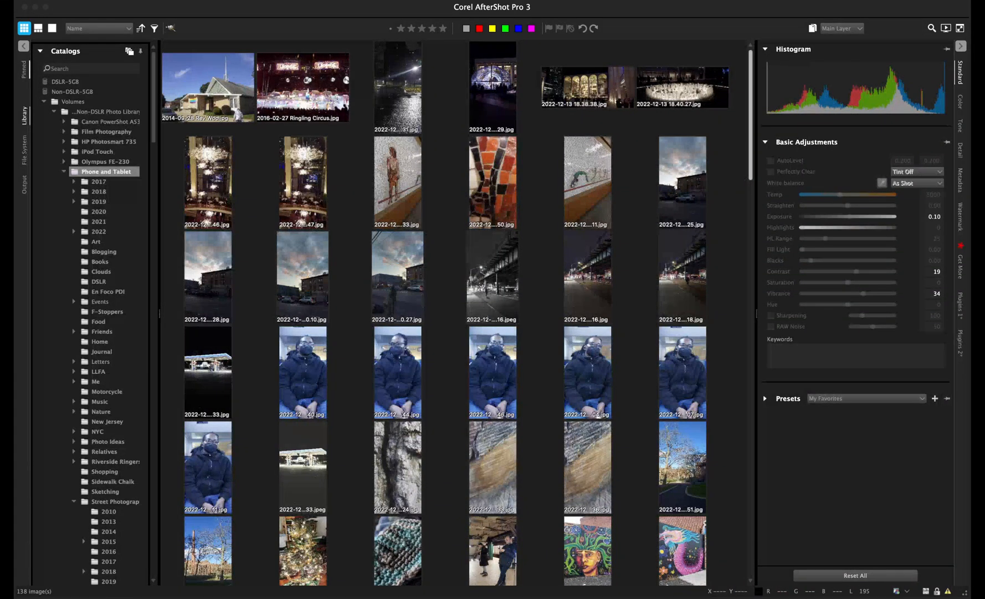
scroll(443, 314, down, 3)
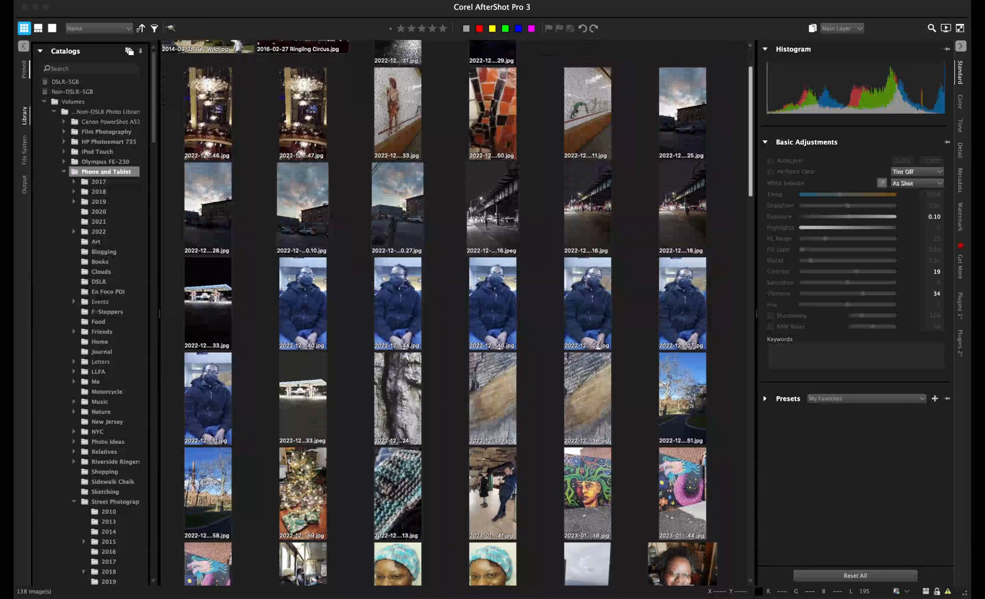
scroll(444, 314, down, 3)
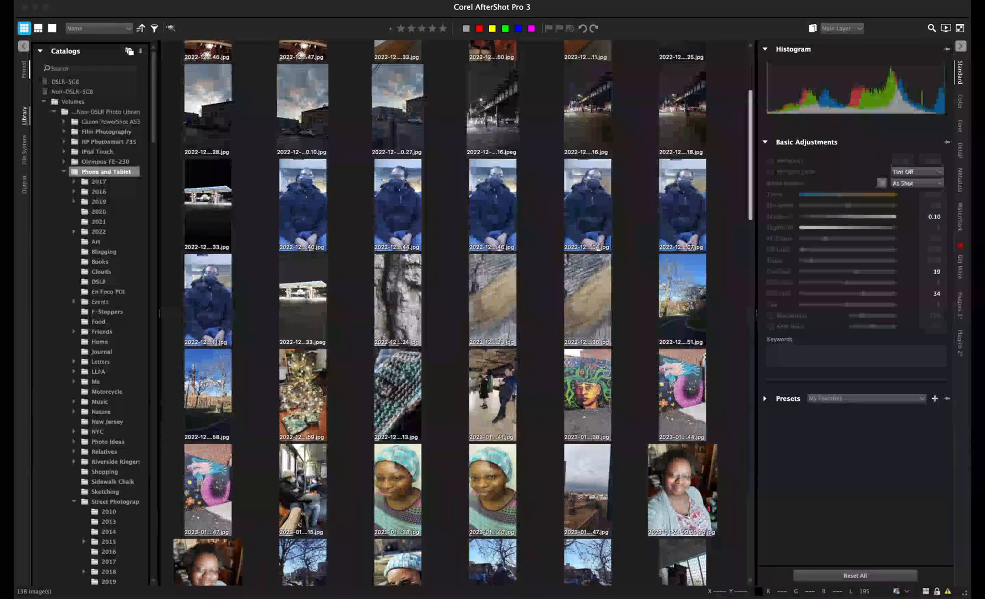
scroll(443, 313, down, 5)
scroll(443, 313, down, 8)
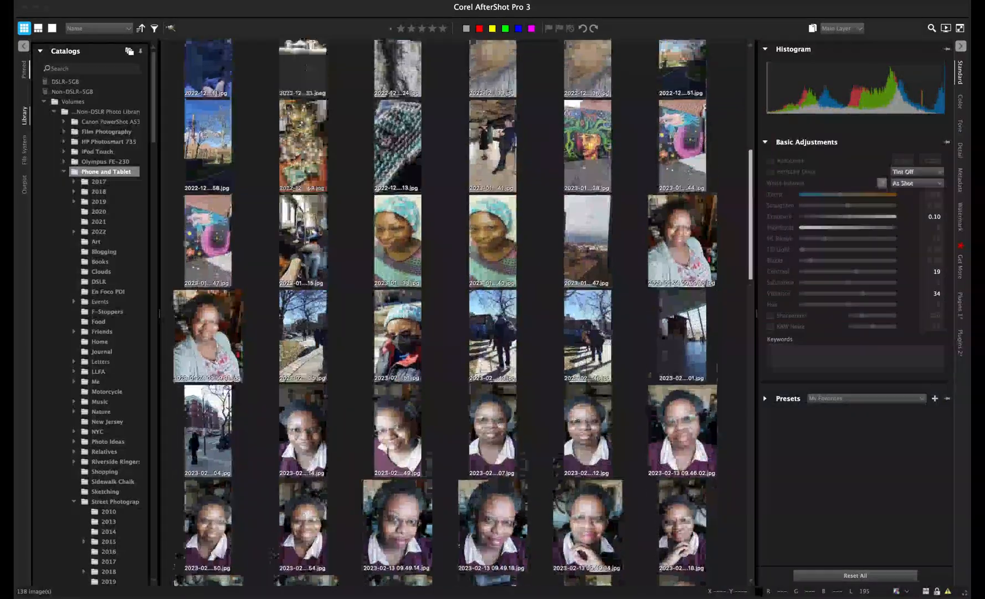
scroll(444, 313, down, 13)
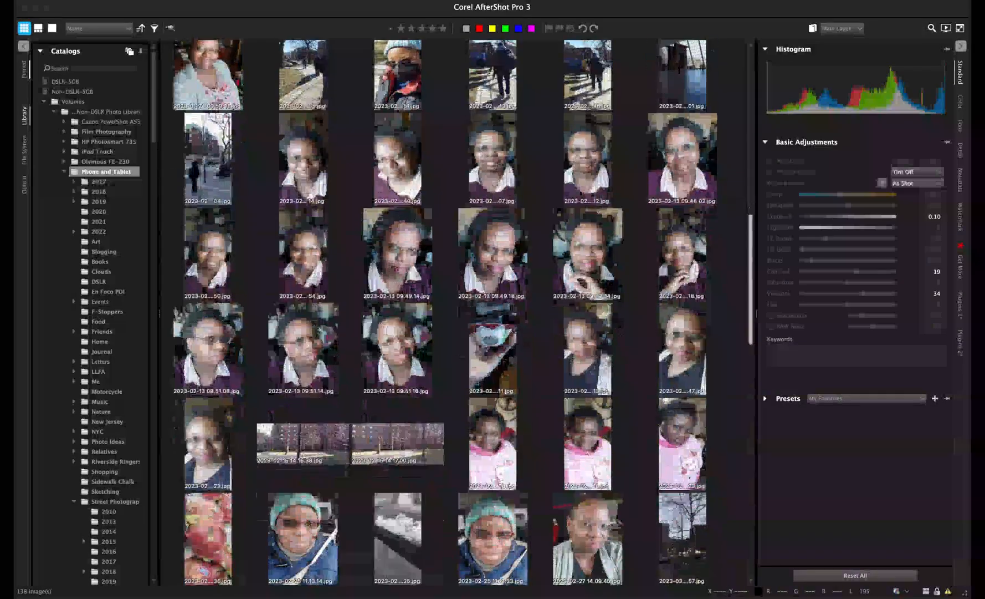
scroll(443, 313, down, 14)
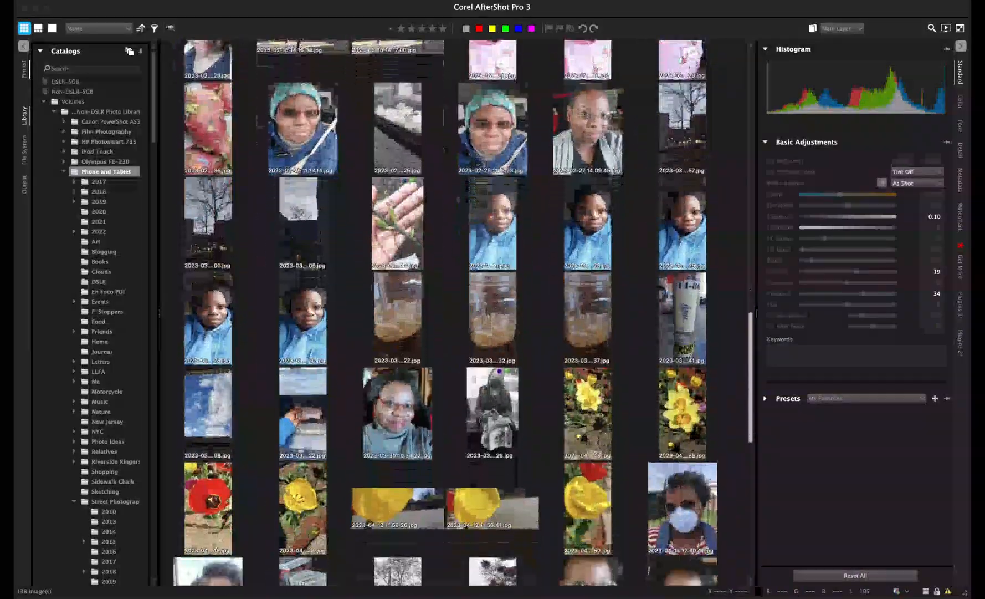
scroll(443, 313, down, 7)
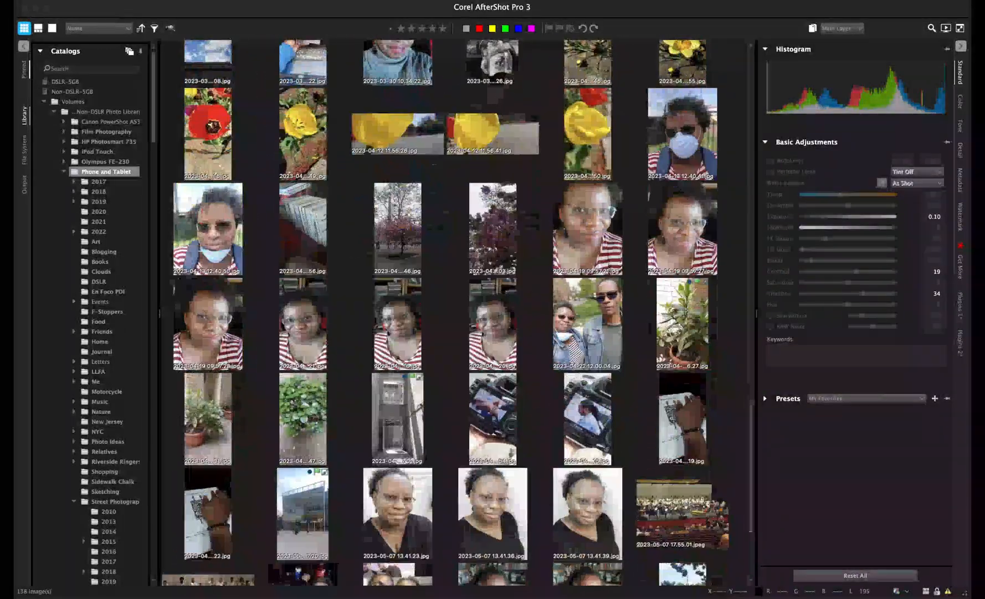
scroll(443, 313, down, 7)
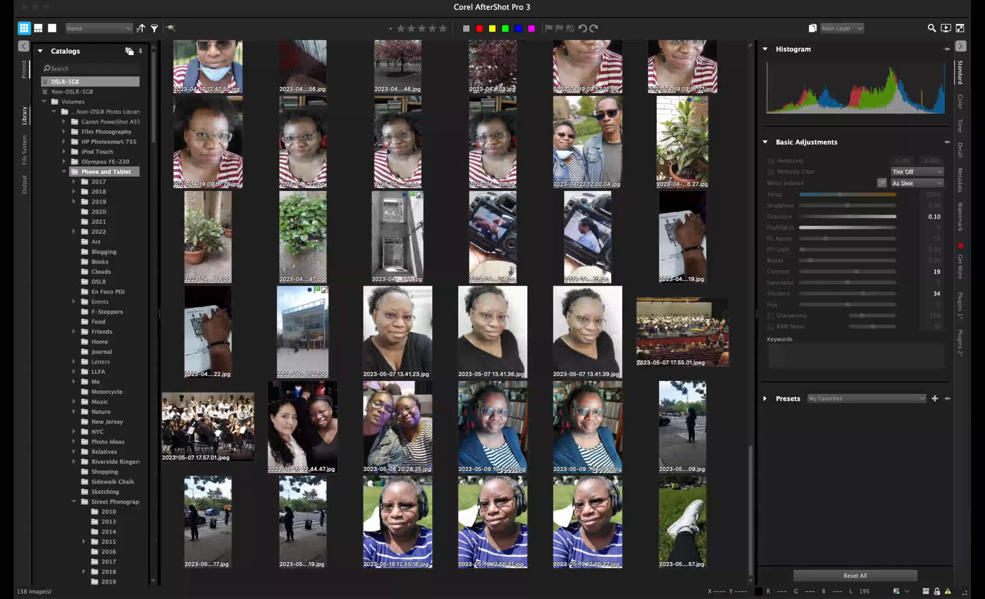
- Open the DSLR-5GB catalog and expand its volumes down to the 2023 folders
double_click(65, 82)
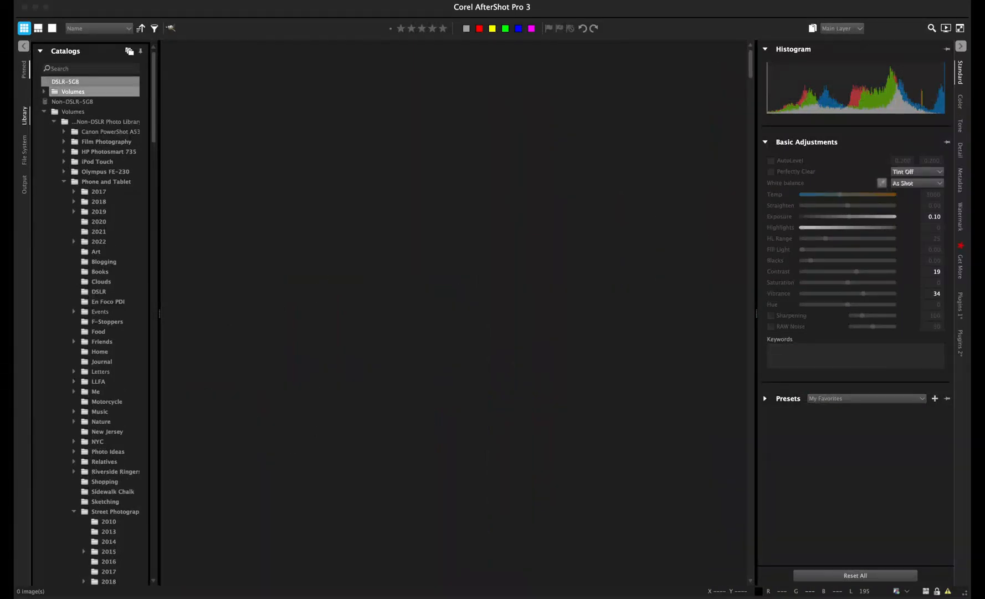
click(45, 91)
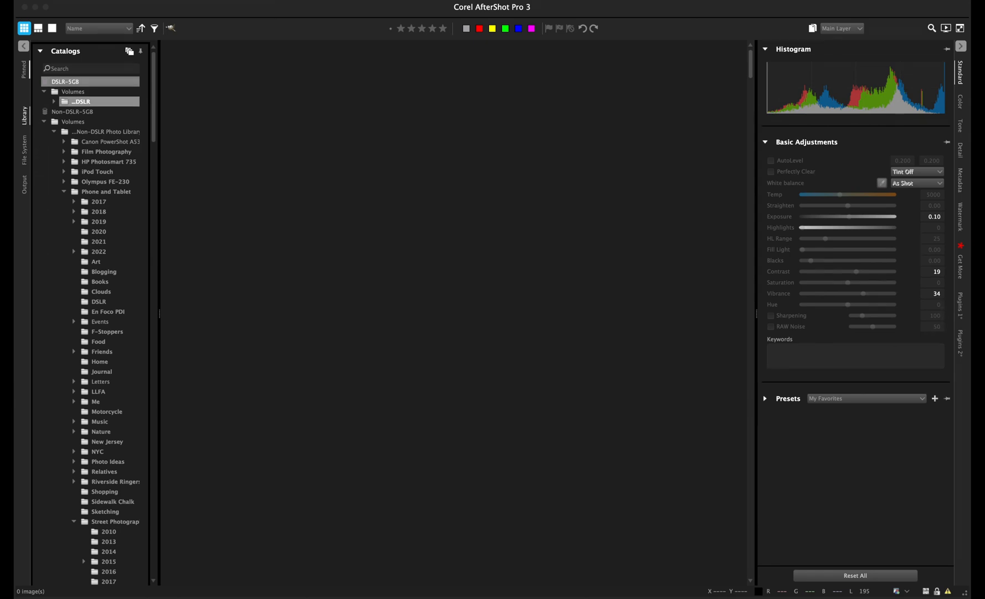
click(54, 102)
scroll(100, 211, down, 2)
scroll(99, 178, down, 3)
click(64, 185)
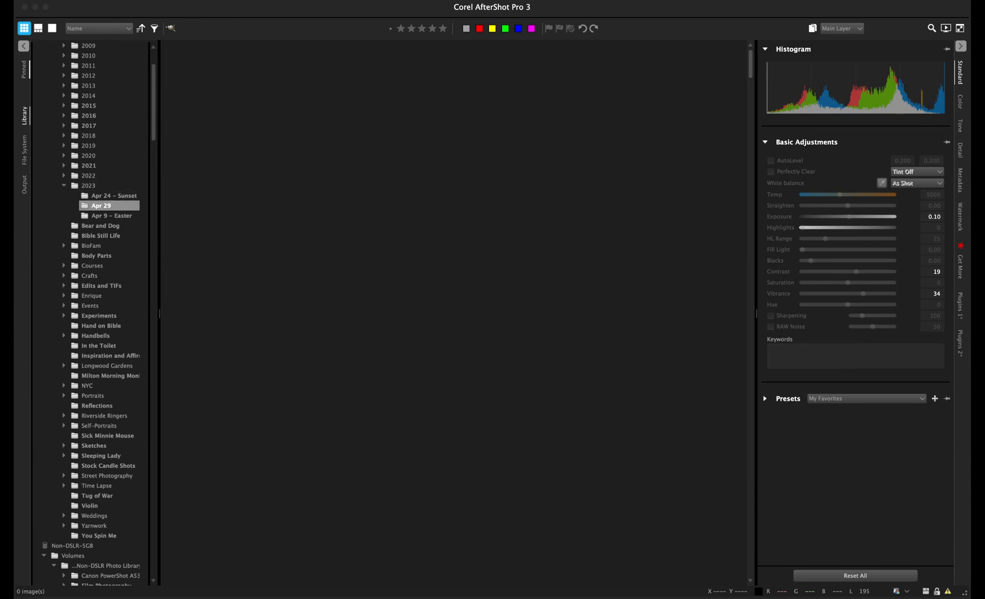
click(102, 205)
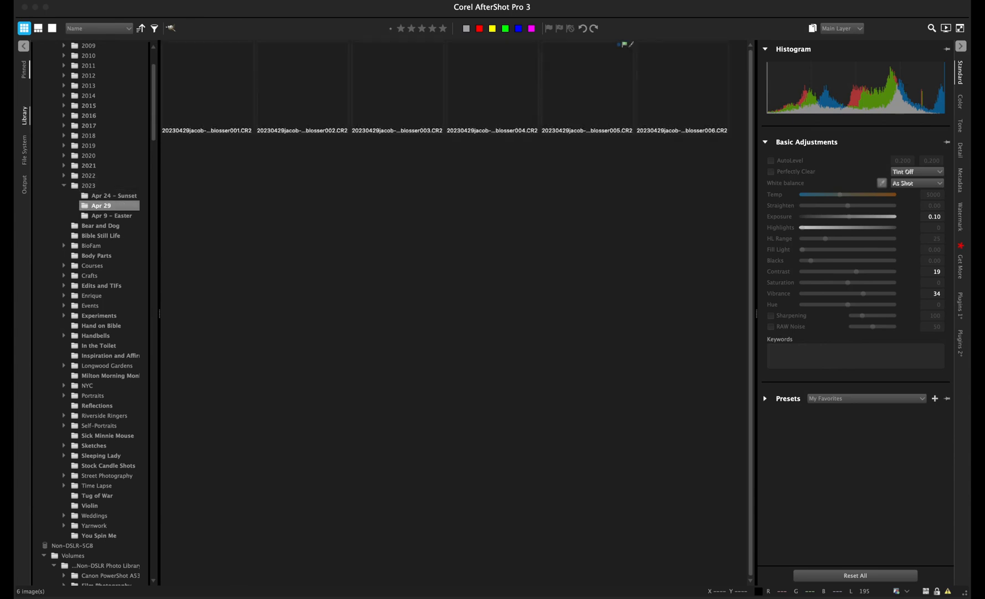
- Show the Apr 24 – Sunset folder and open 20230423sunset001.CR2 in single-image view
click(114, 195)
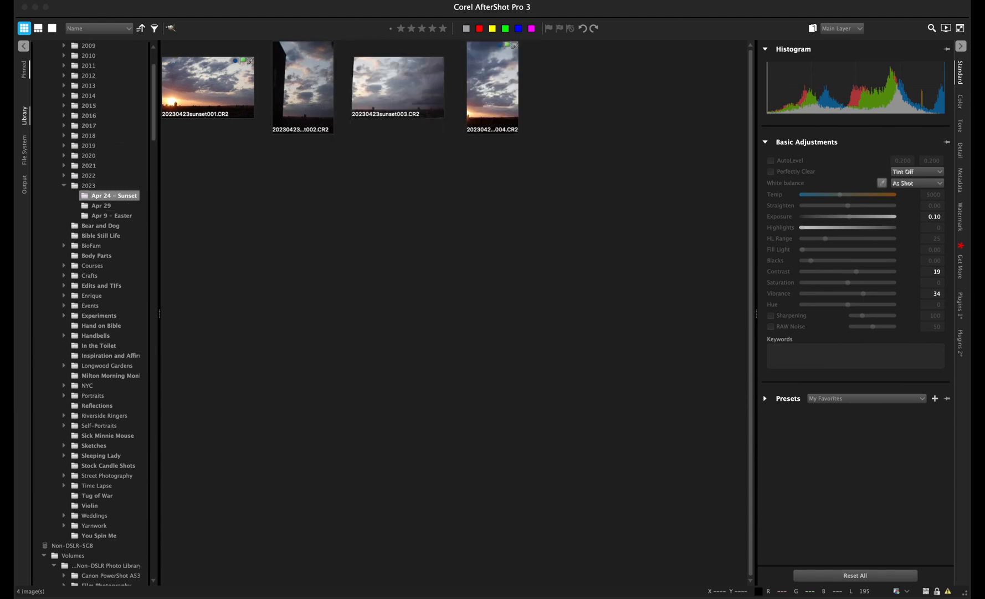
click(207, 87)
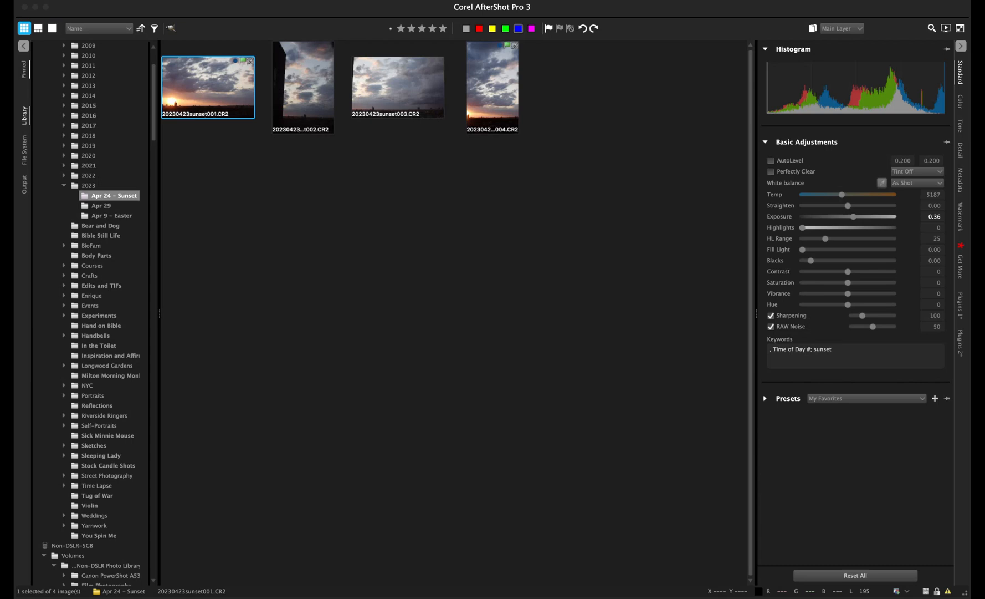
click(52, 28)
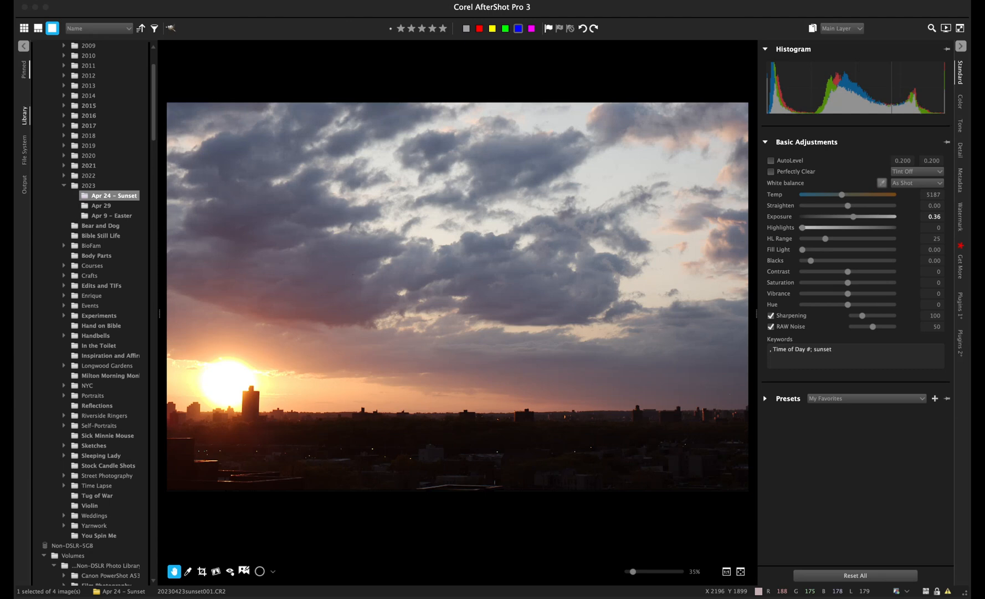
- Pan the zoomed sunset photo across the clouds, skyline and sun, then fit it back to view
scroll(413, 316, up, 10)
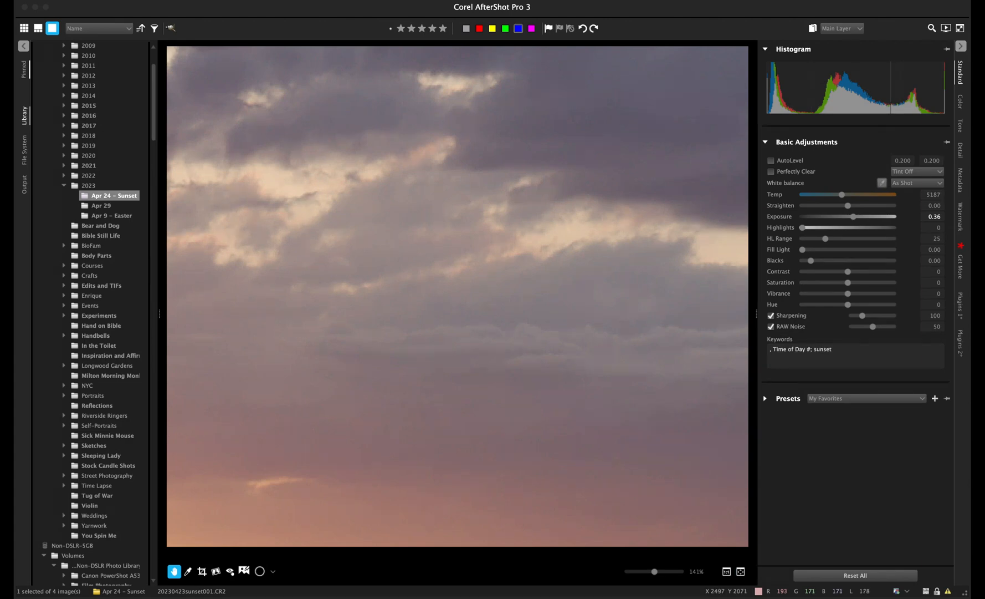
drag(388, 355, 545, 232)
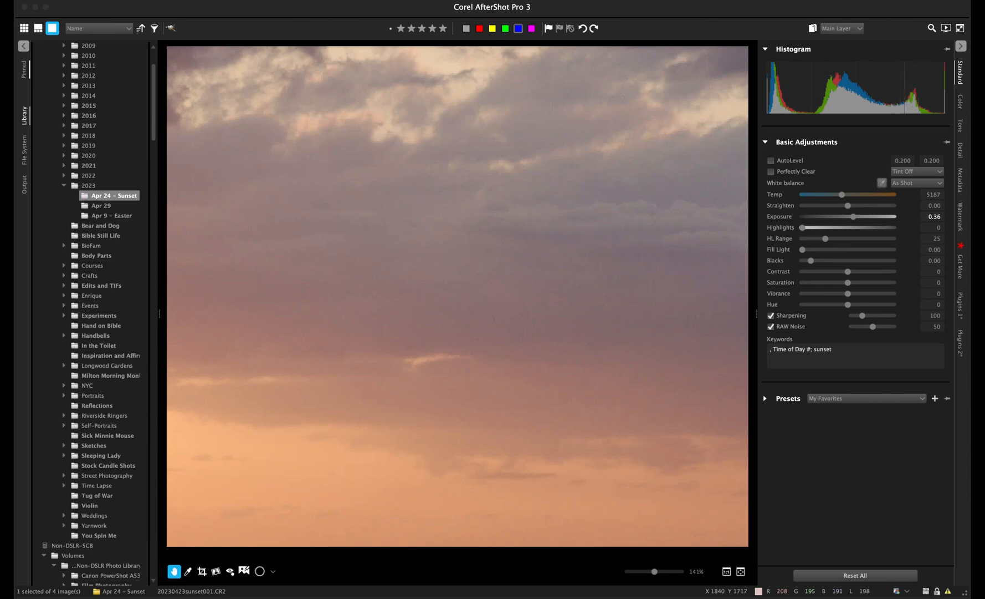
drag(366, 388, 592, 218)
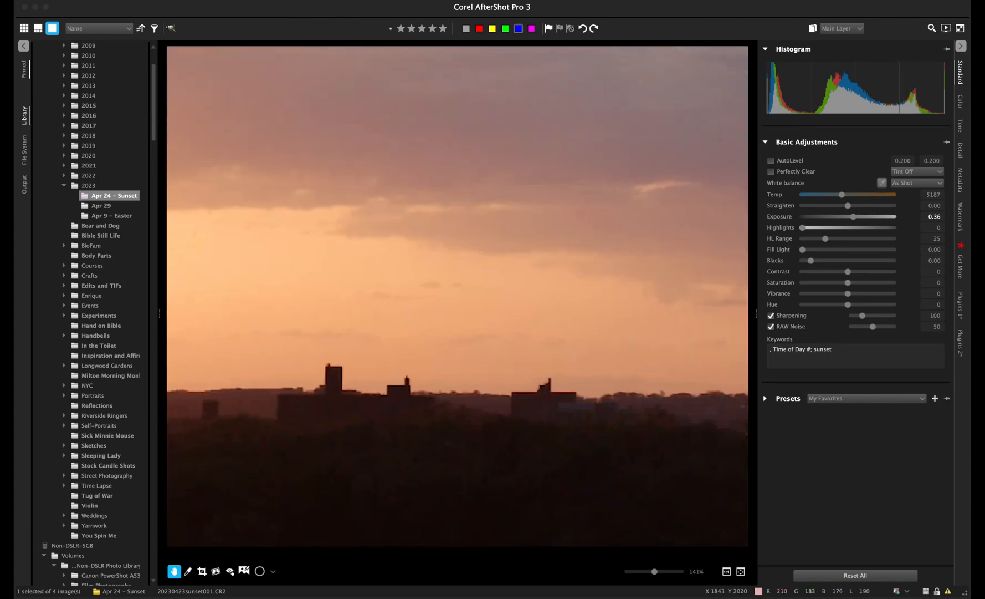
drag(432, 206, 691, 74)
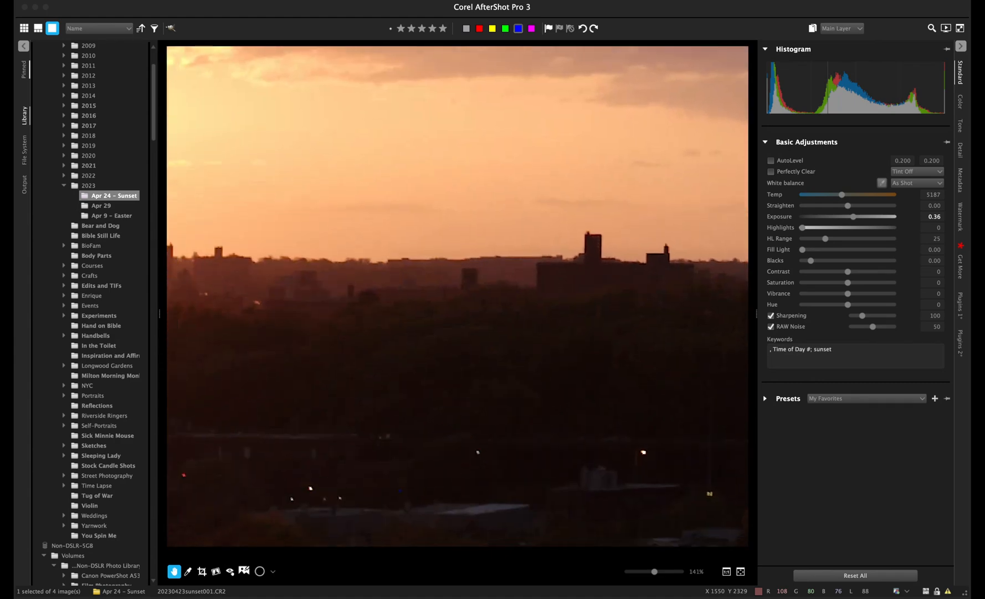
drag(455, 64, 738, 221)
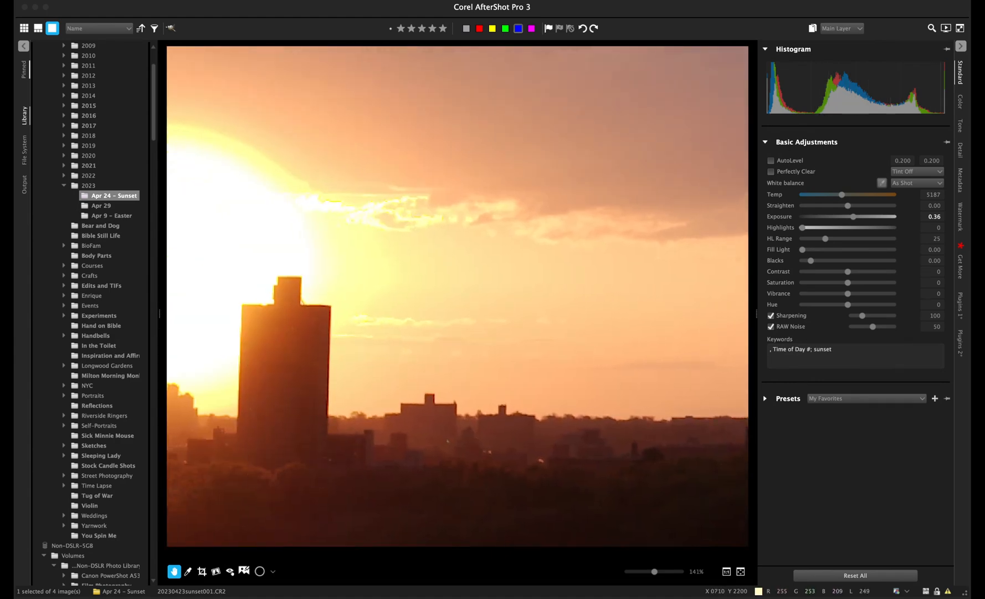
click(740, 570)
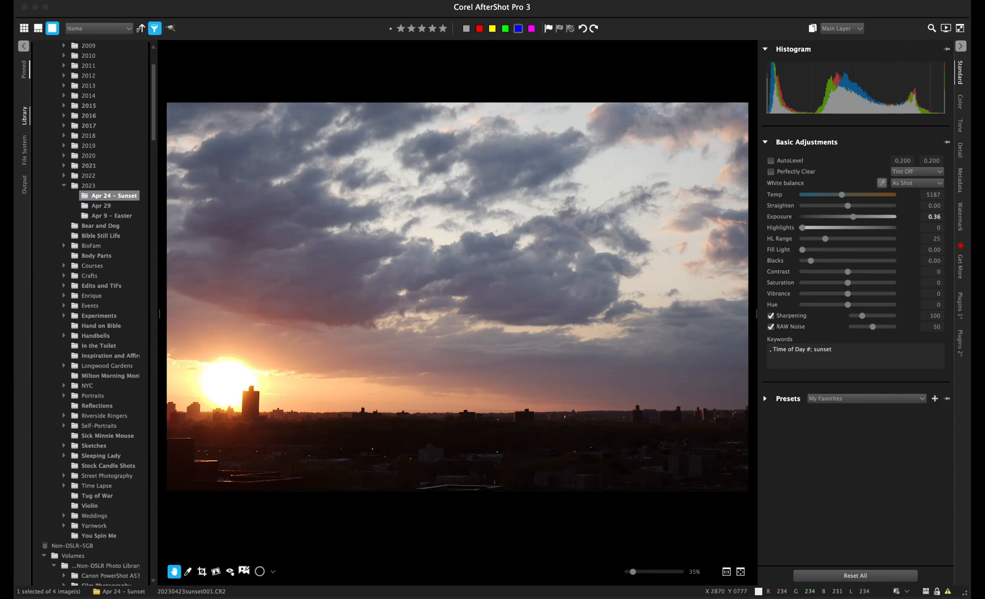
- Filter out the two hidden images and step to the next photo
click(166, 70)
click(155, 29)
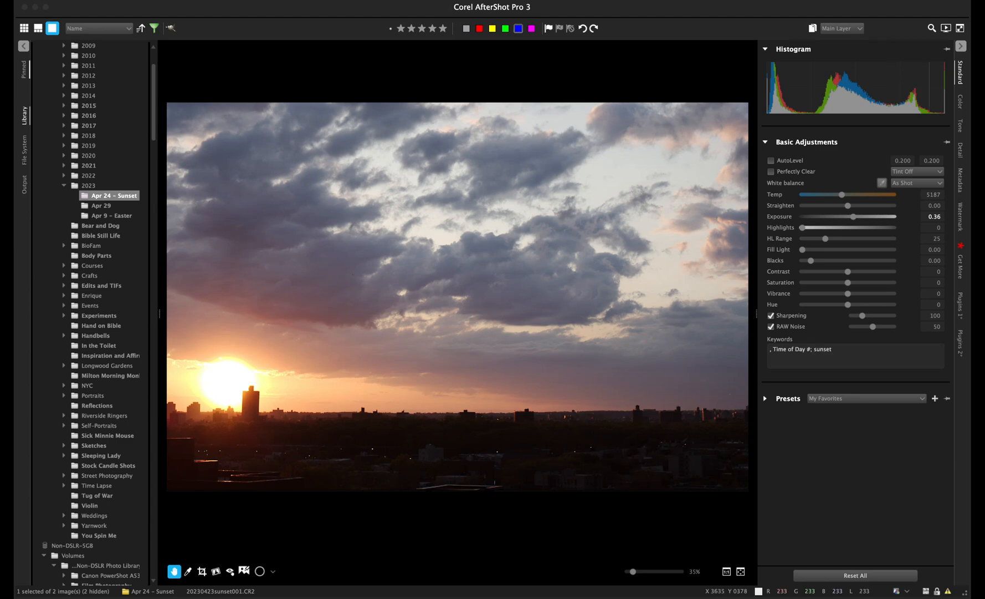
key(Right)
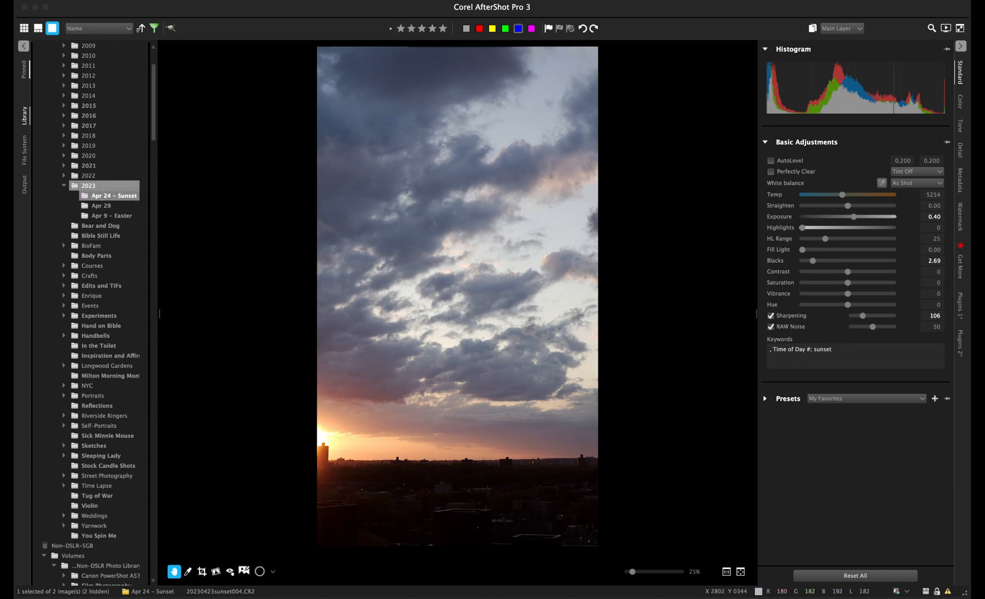
- Collapse the 2023 sunset folders and expand Street Photography > 2023 to reach the May 19 folder
click(64, 185)
scroll(104, 317, down, 2)
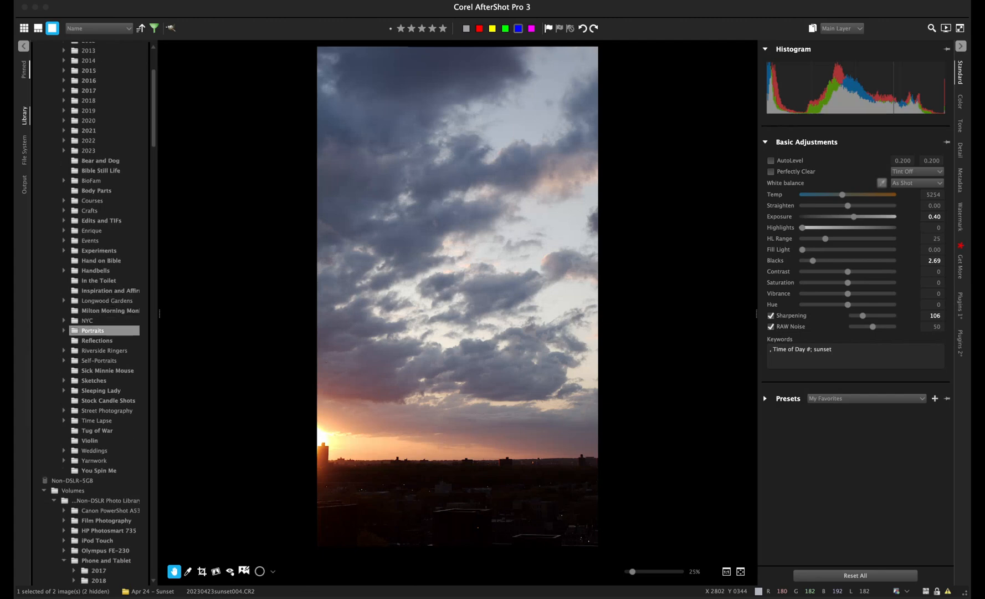
click(64, 410)
scroll(104, 380, down, 5)
click(73, 361)
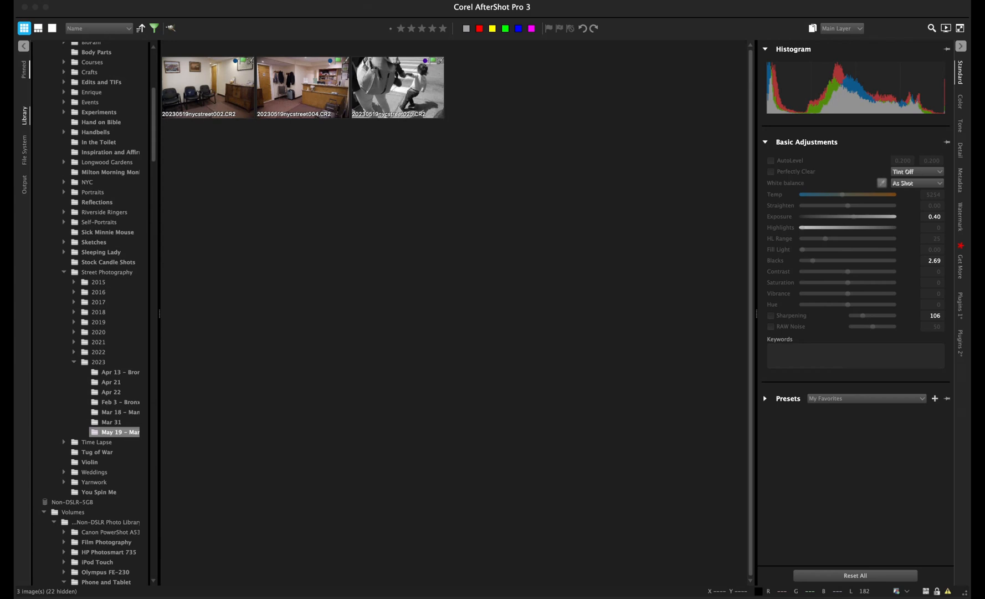
- Adjust the folder selection so only the May 19 folder stays selected
key(shift+Up)
key(shift+Down)
key(shift+Down)
key(shift+Up)
key(shift+Up)
key(shift+Down)
key(shift+Down)
key(shift+Up)
- Scroll down to the Metadata Browser and collapse its Keywords list
scroll(108, 233, down, 5)
scroll(108, 233, down, 10)
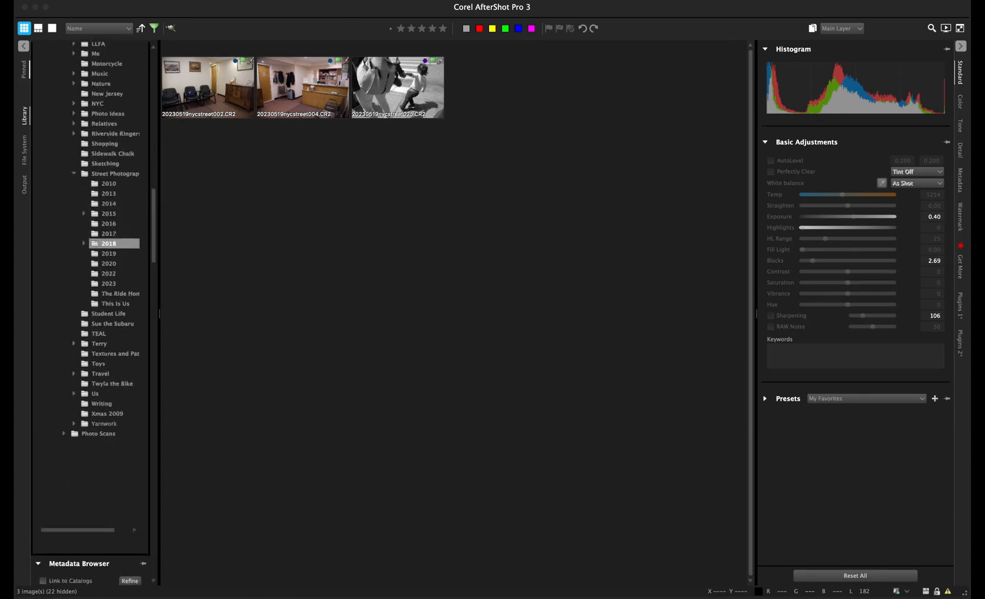
scroll(108, 232, down, 15)
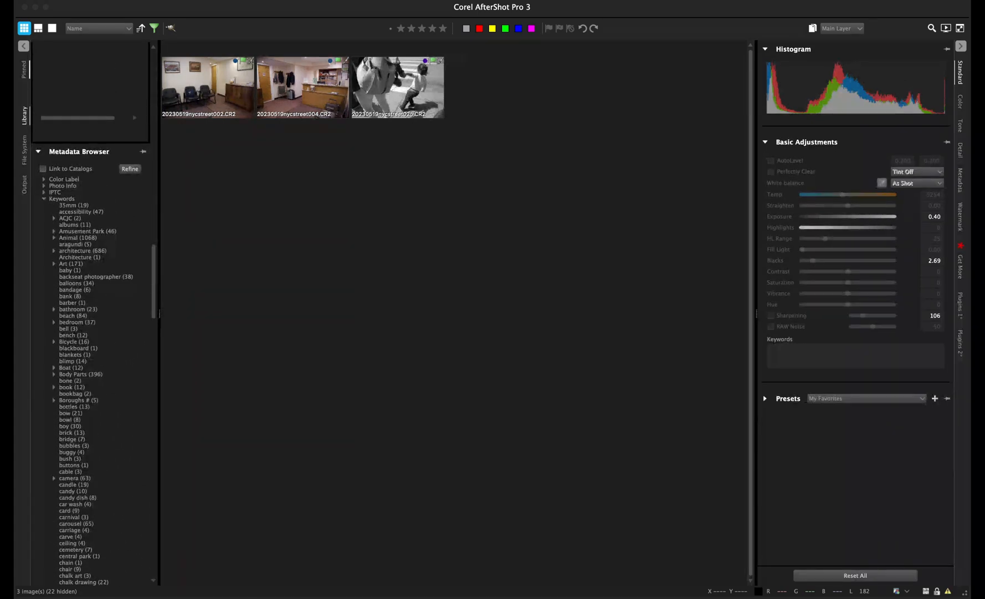
click(44, 198)
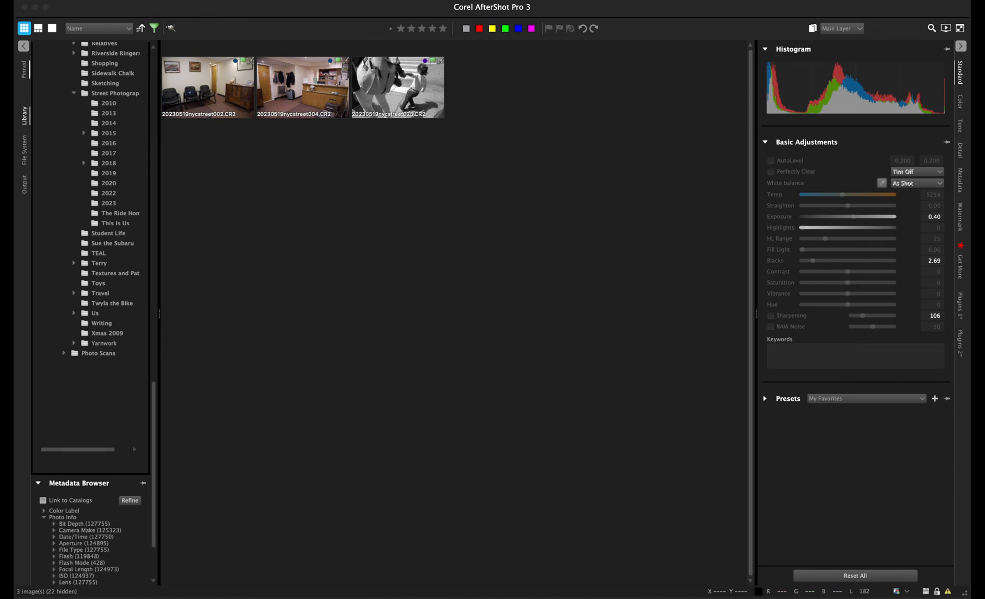
- Expand Photo Info > Date/Time > 2023 to month level, leaving May collapsed
scroll(83, 515, down, 5)
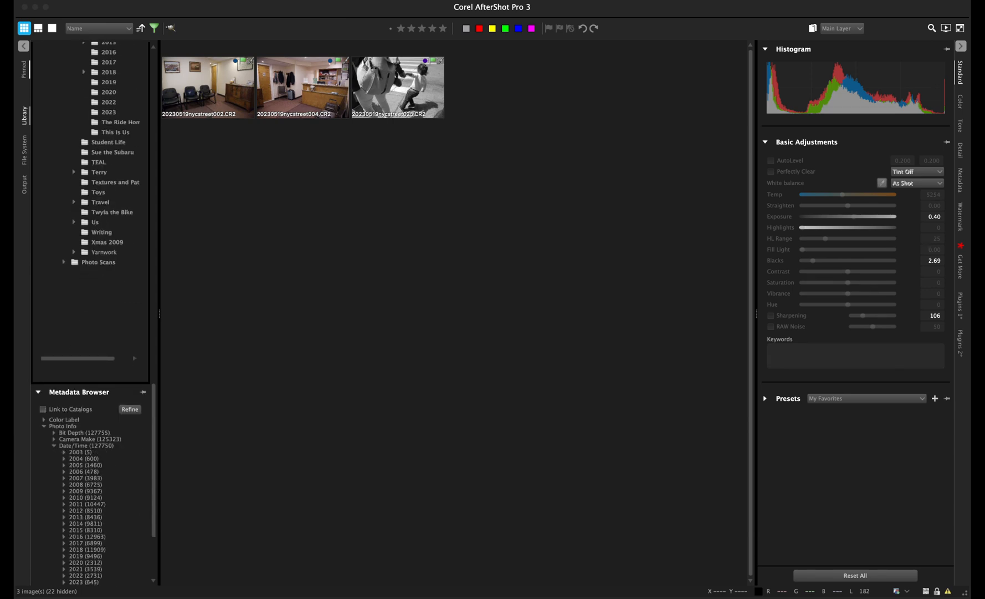
scroll(89, 499, down, 7)
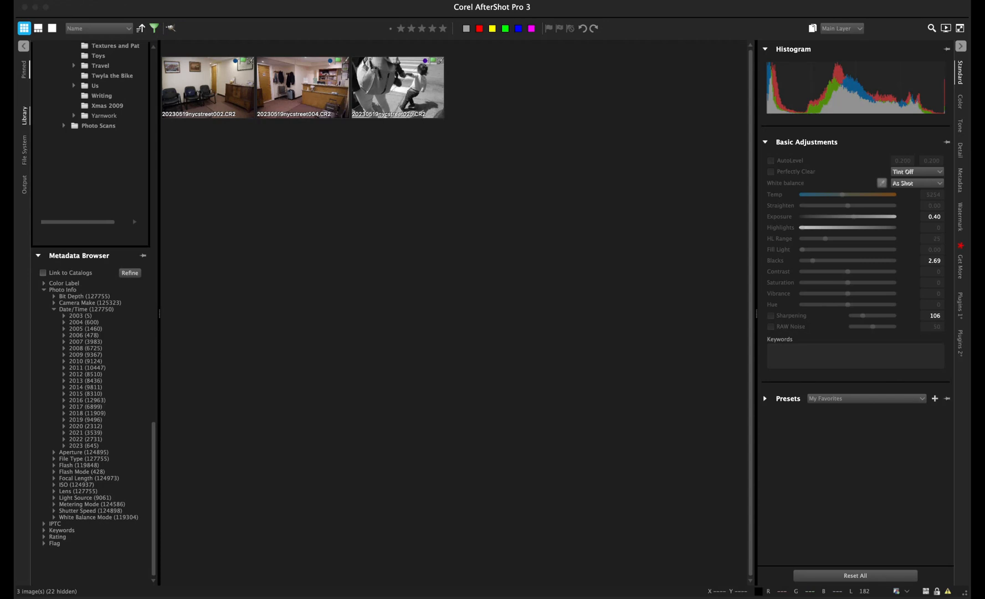
click(64, 445)
scroll(89, 311, down, 2)
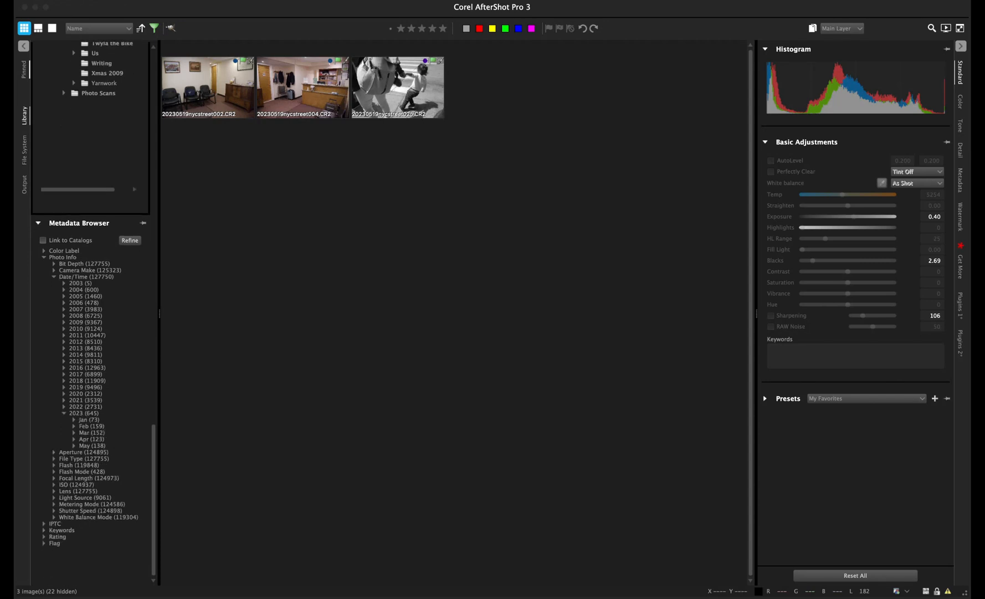
click(73, 446)
scroll(89, 310, down, 3)
click(74, 386)
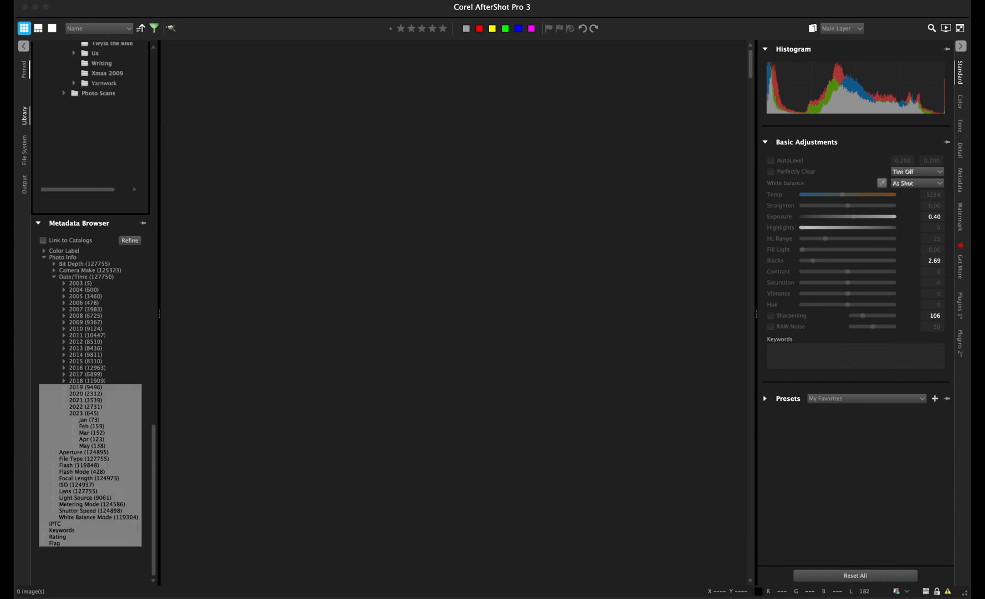
- Filter the grid to May 2023 capture dates and select 20230516bronx001.CR2
click(86, 341)
click(92, 445)
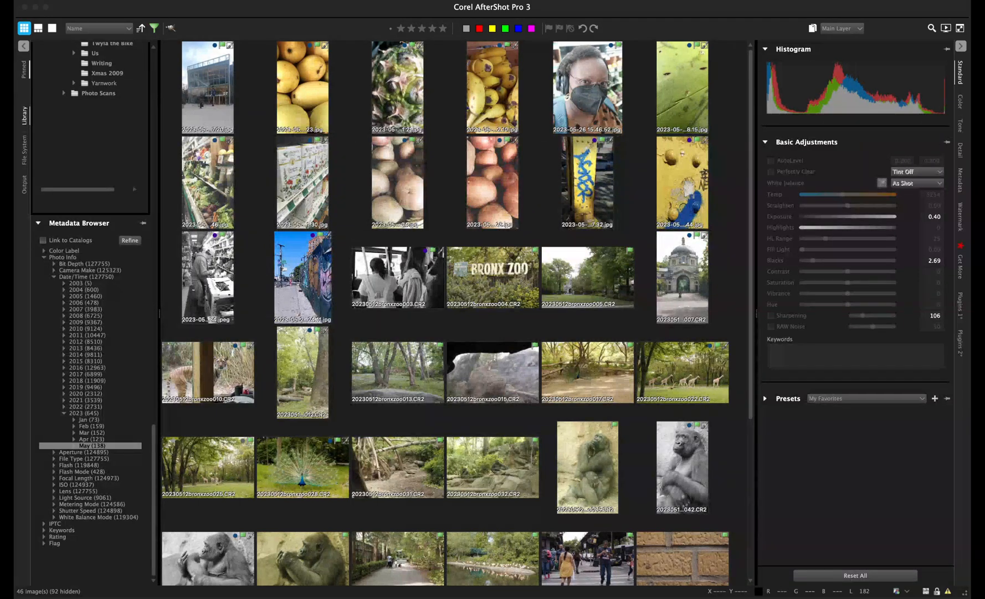
scroll(456, 312, down, 5)
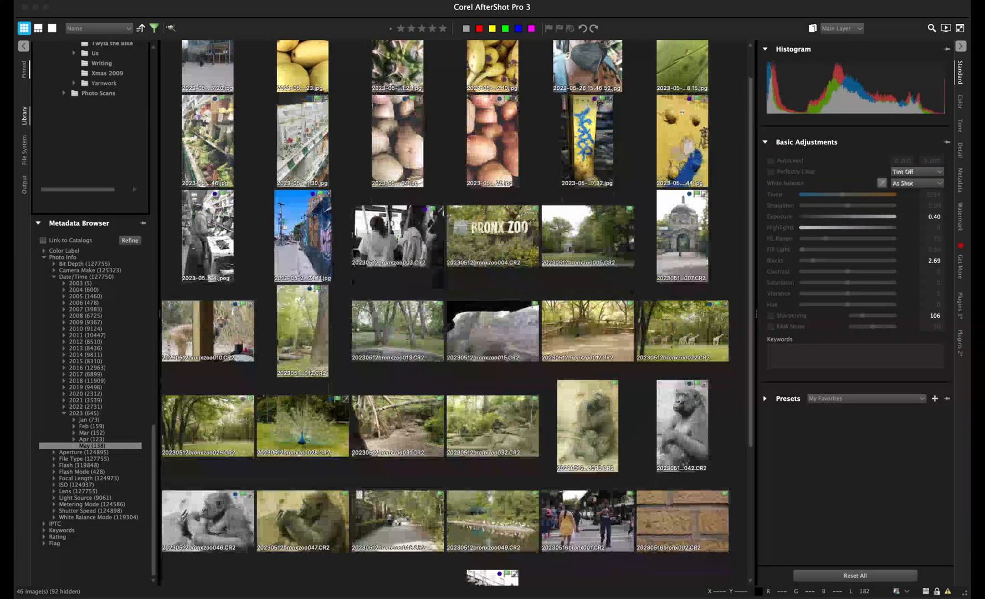
scroll(455, 312, down, 1)
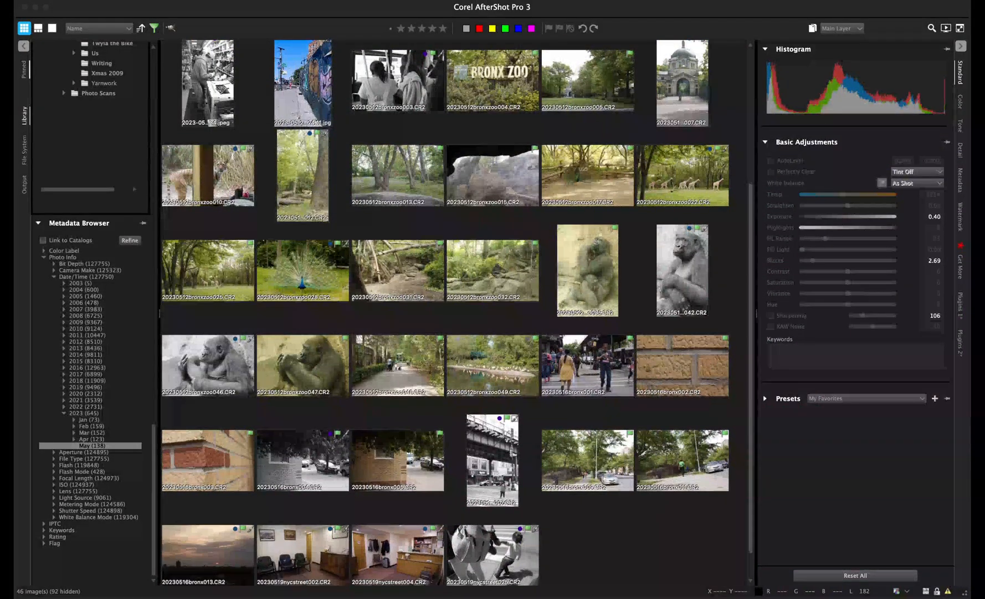
scroll(455, 312, down, 1)
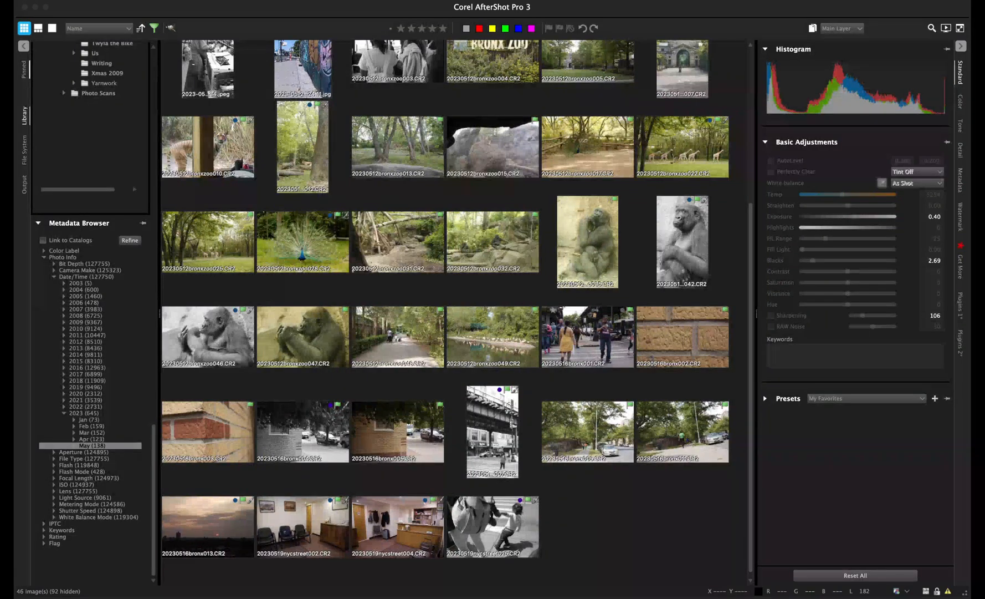
click(588, 335)
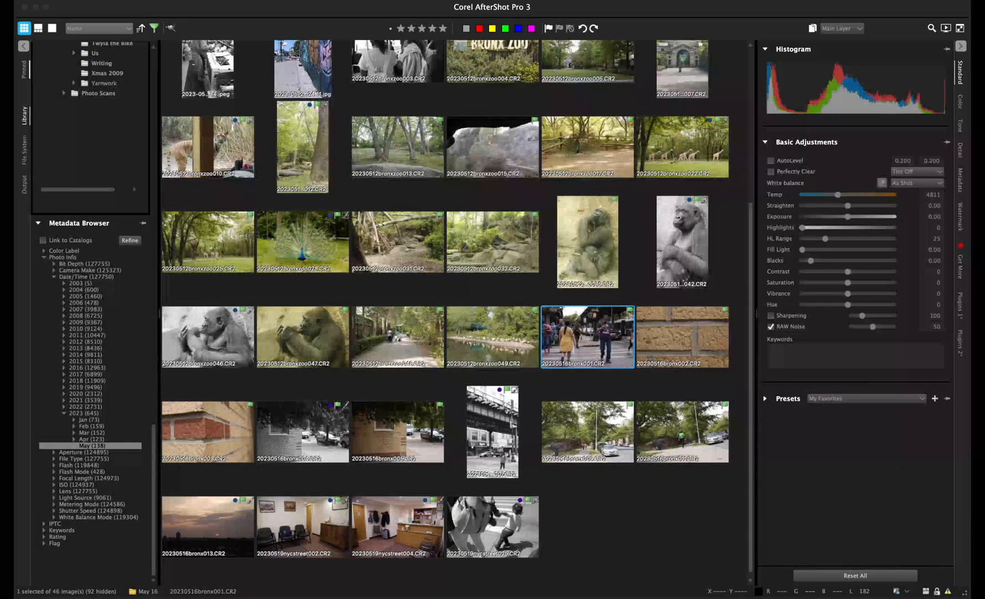
- Open 20230516bronx001.CR2 in single-image view with Sharpening enabled
double_click(596, 336)
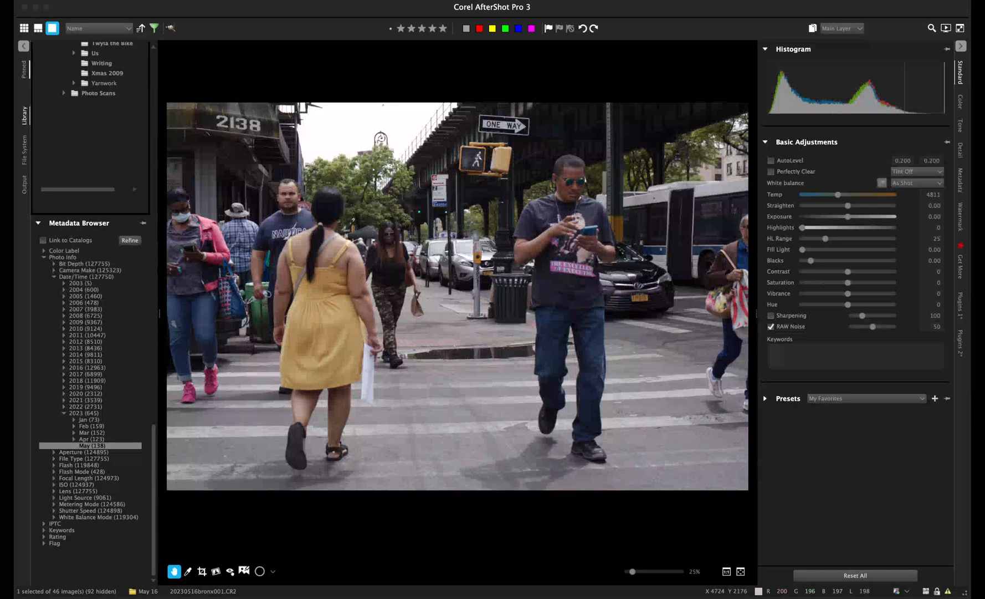
click(771, 316)
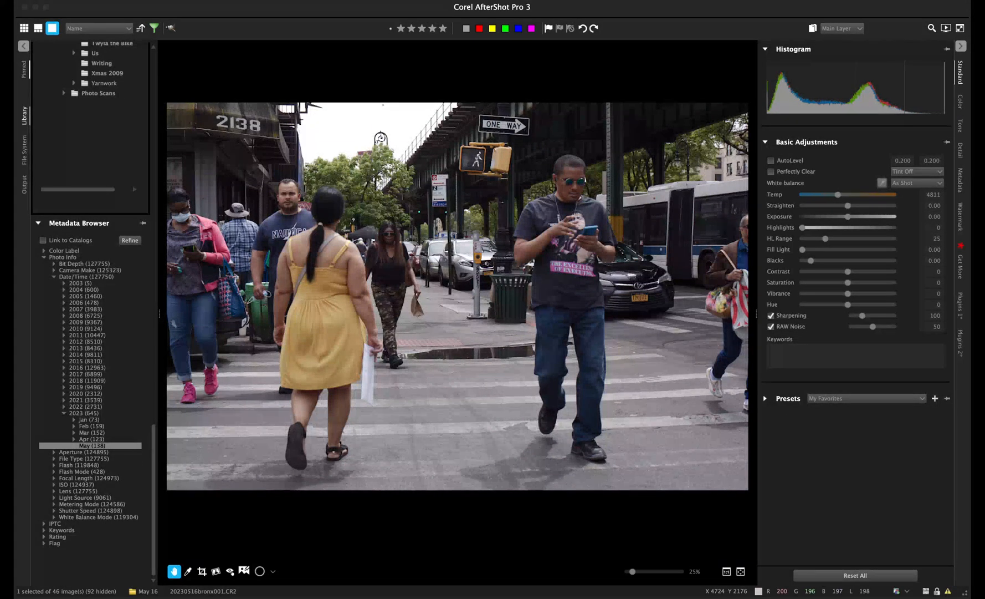
click(960, 180)
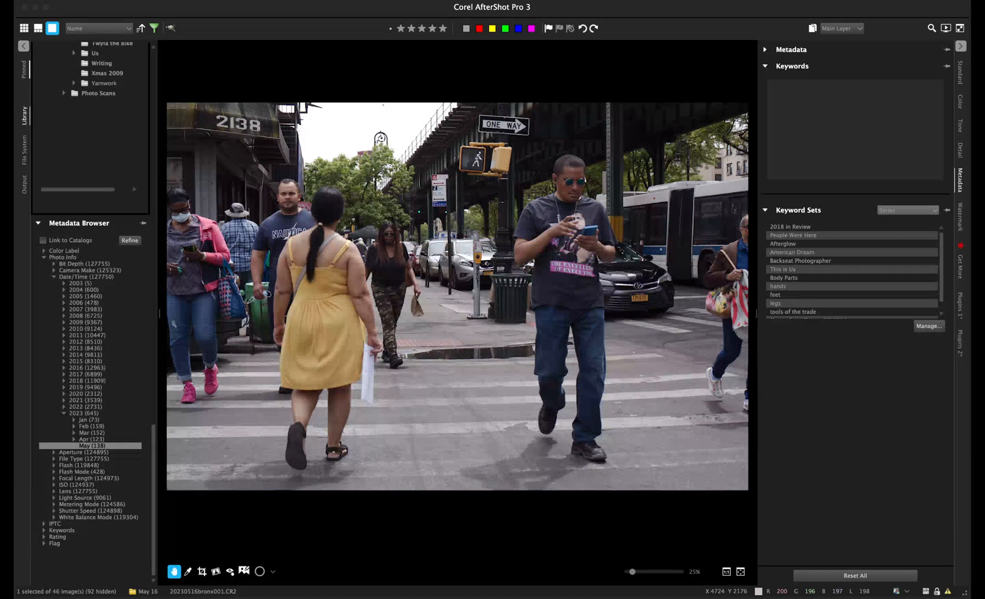
- Tag the photo with the General 'street photography' and the Bronx keywords
click(908, 210)
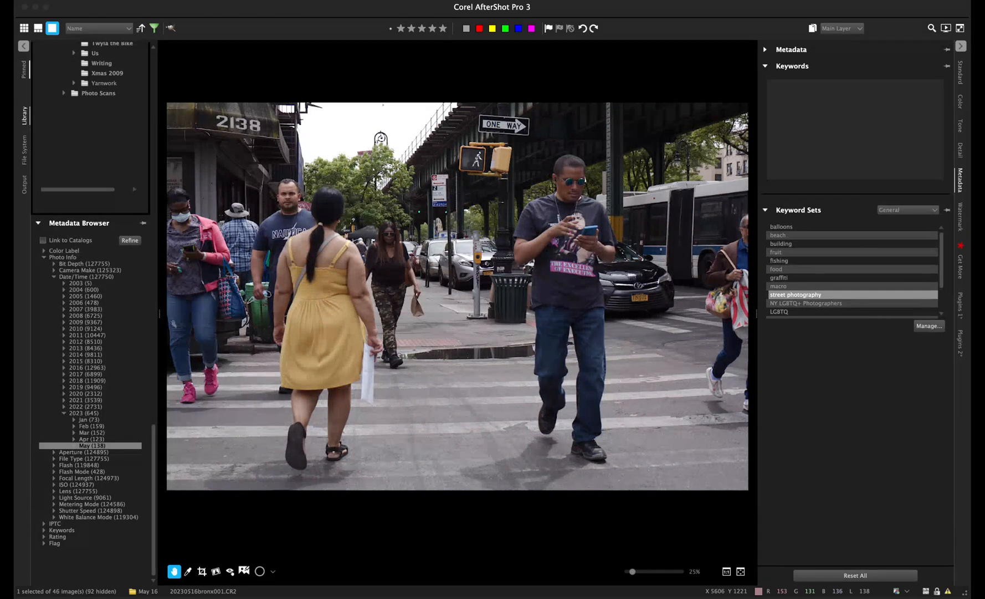
click(796, 295)
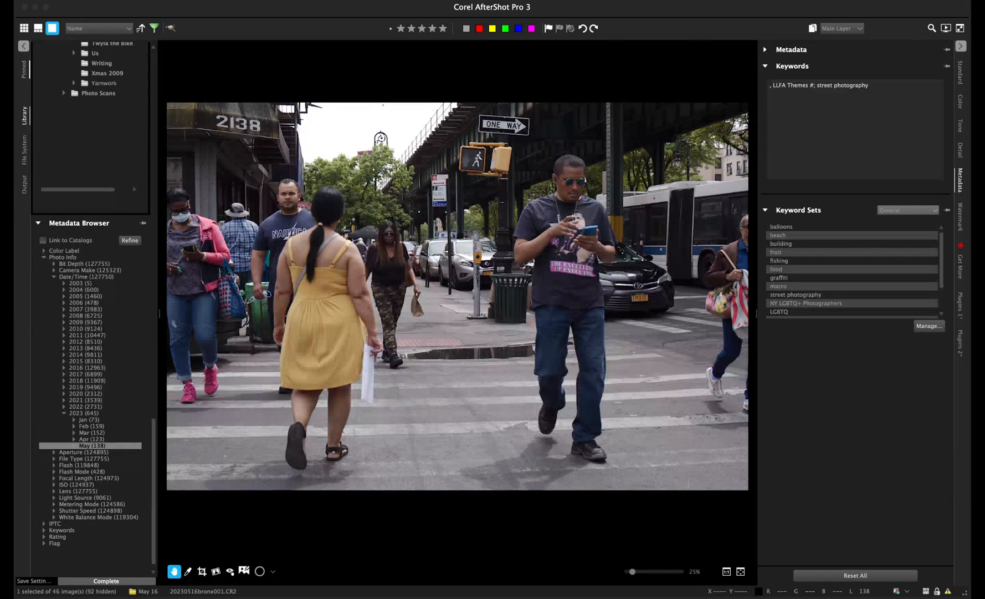
click(904, 211)
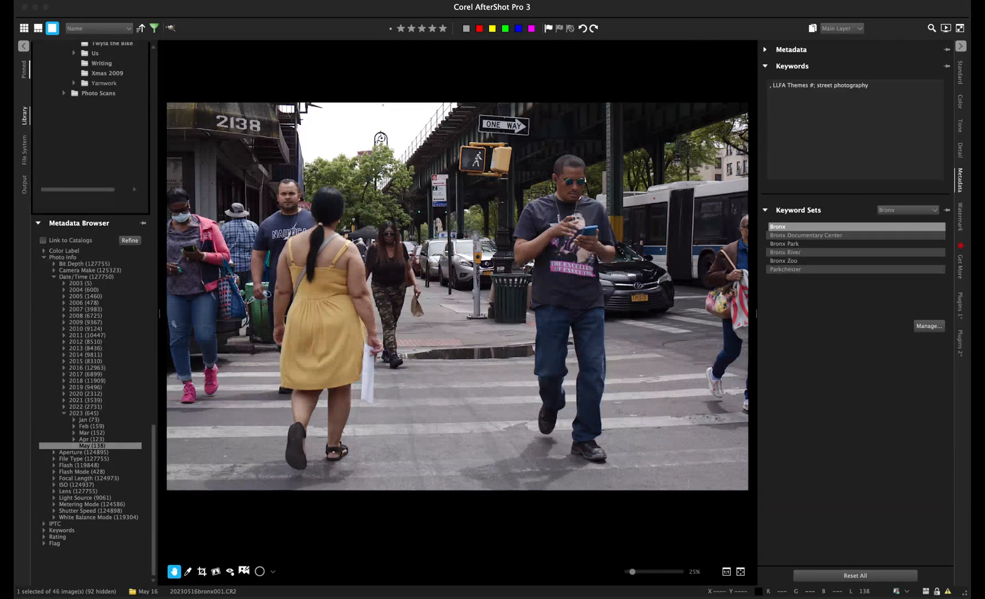
click(781, 226)
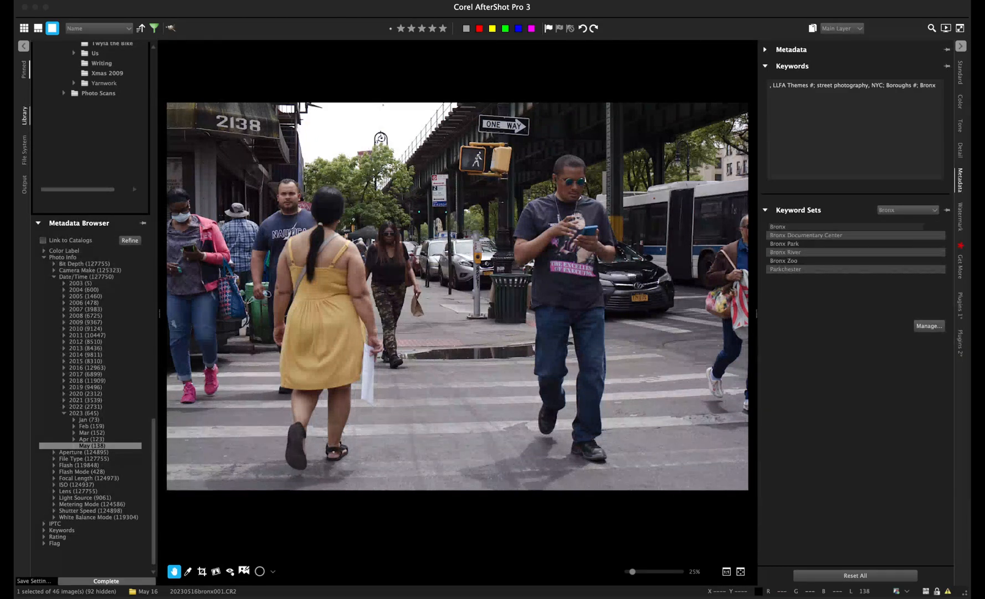
click(960, 342)
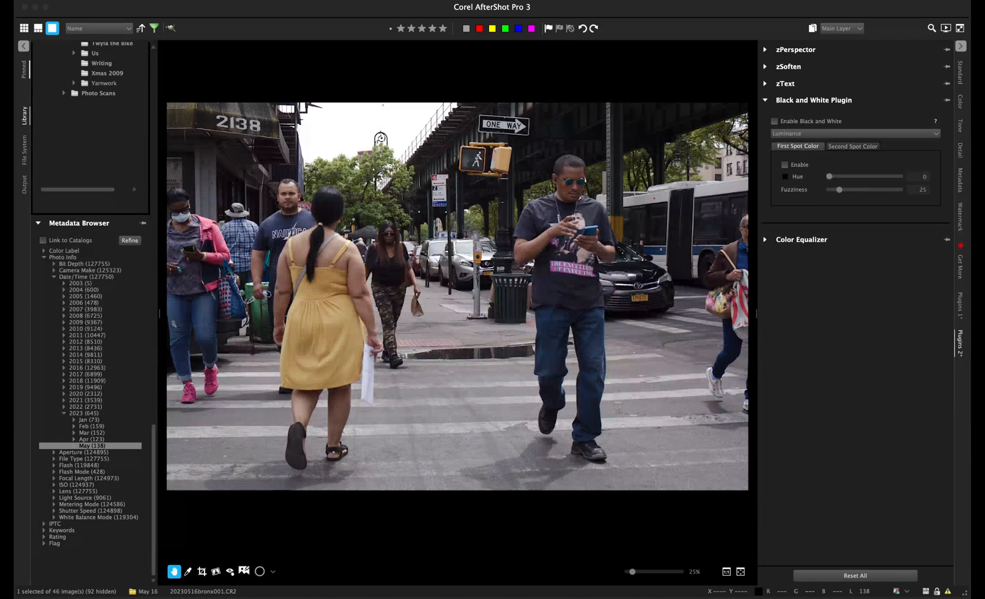
- Enable Black and White, then set Exposure to 0.99 and Blacks to 8.13
click(775, 120)
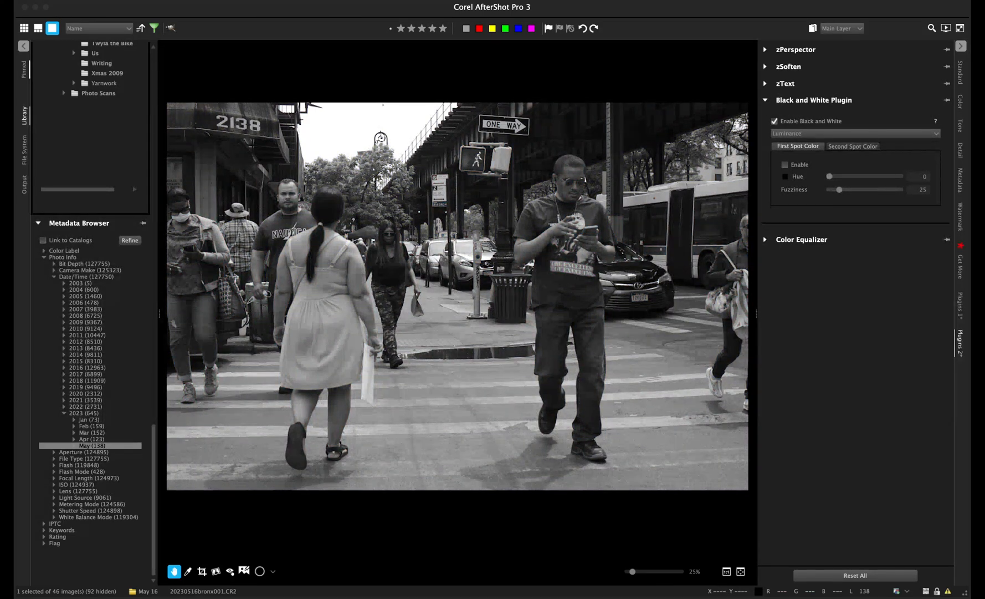
click(961, 73)
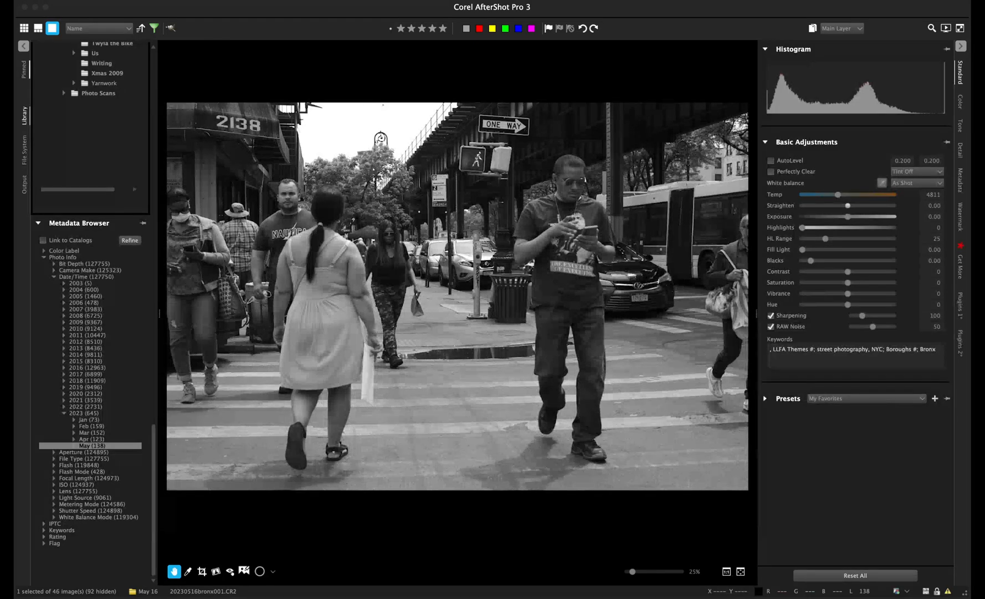
drag(848, 217, 863, 217)
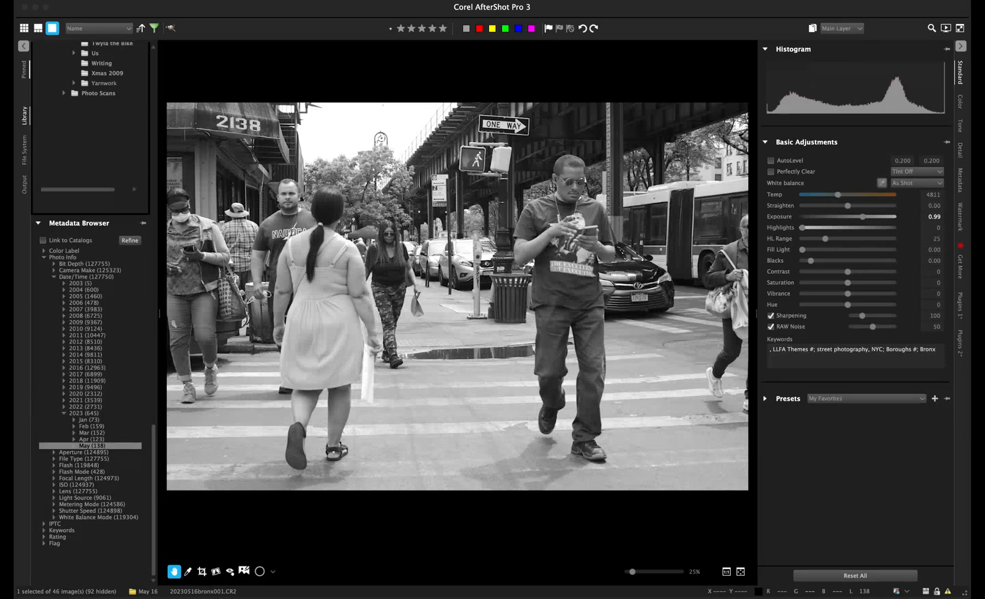
drag(811, 261, 817, 261)
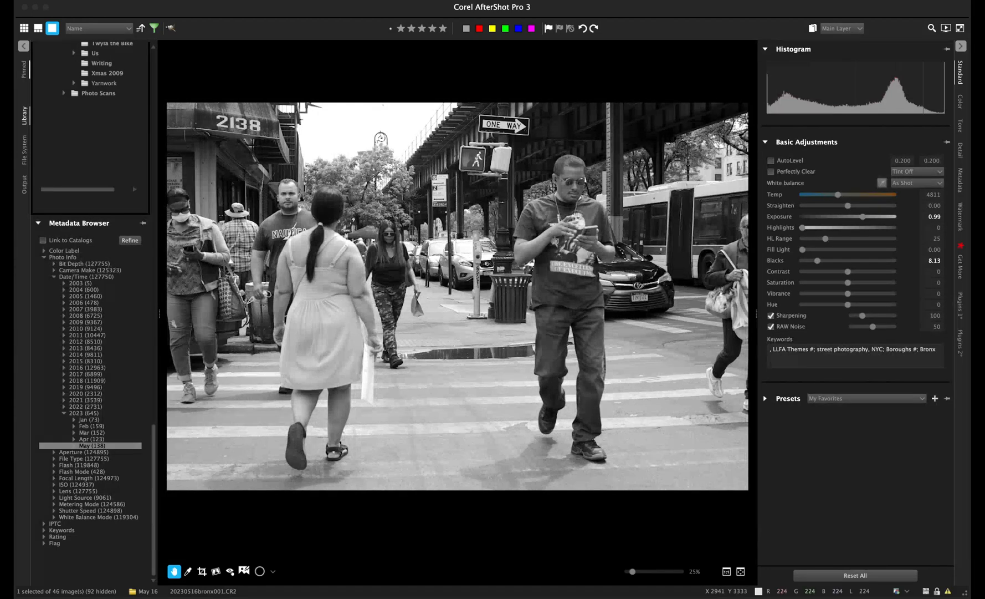
click(202, 571)
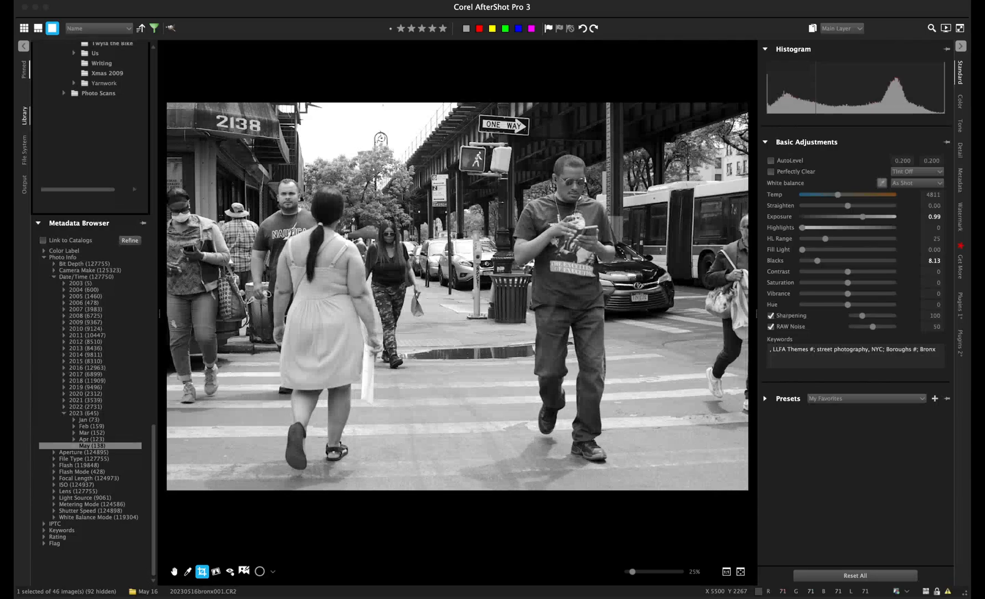
- Crop tighter around the pedestrians by trimming the right side and shifting the frame down
click(736, 337)
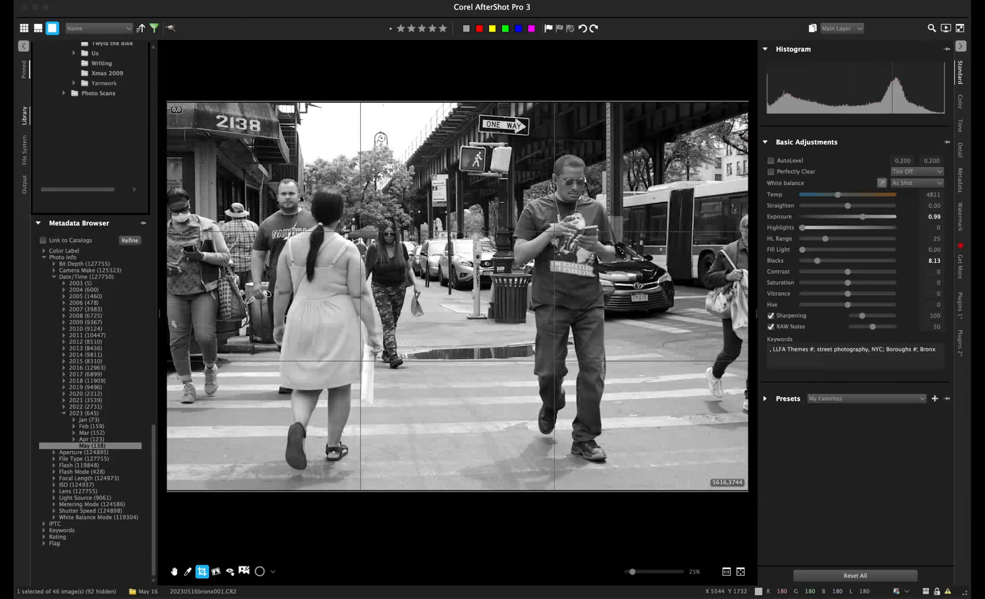
drag(747, 283, 686, 283)
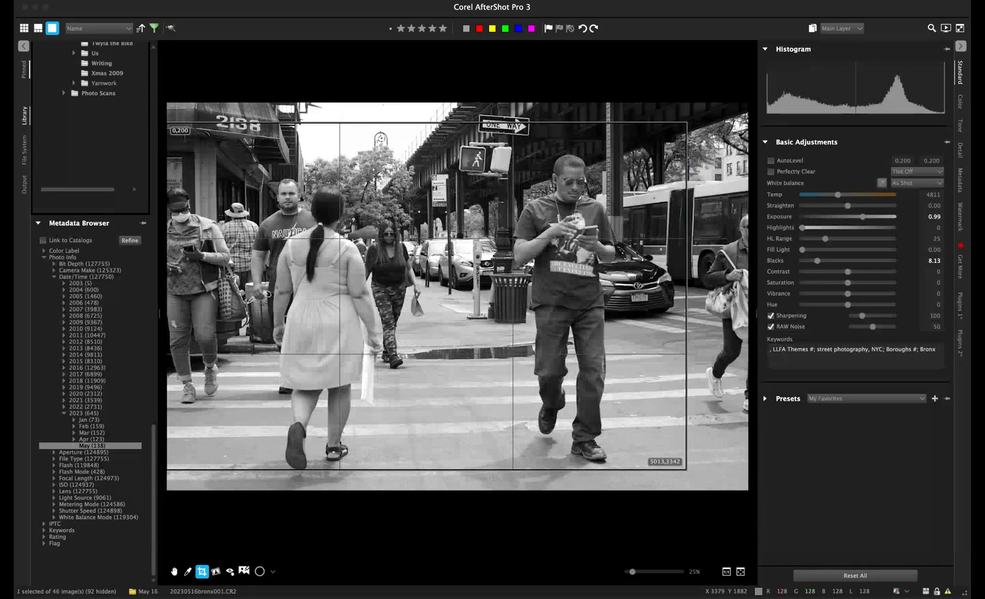
drag(516, 298, 517, 315)
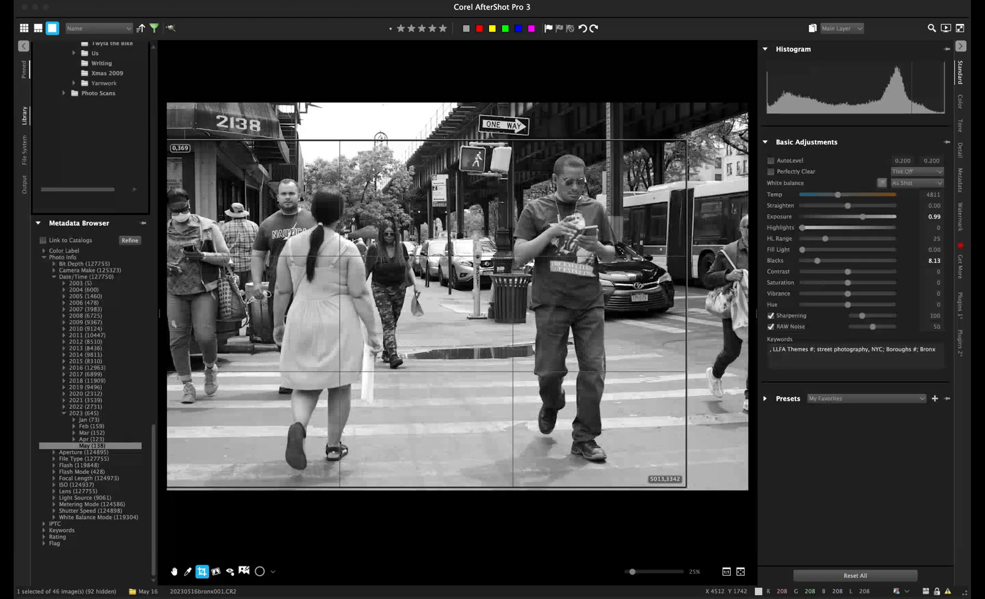
key(Return)
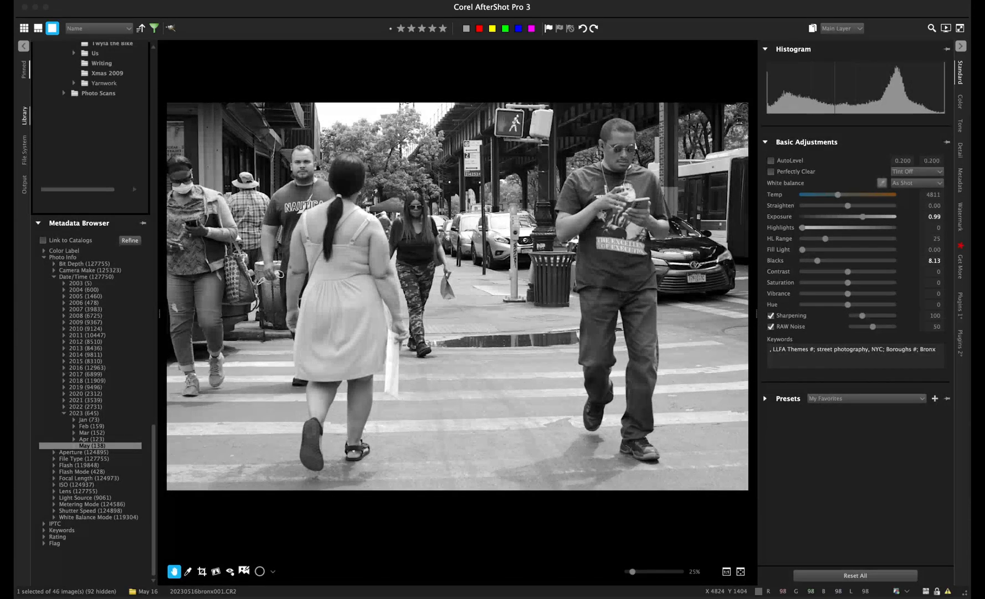
- Raise Exposure to 1.25, send the photo to LLFA Patreon output, and return to the grid
drag(863, 217, 867, 216)
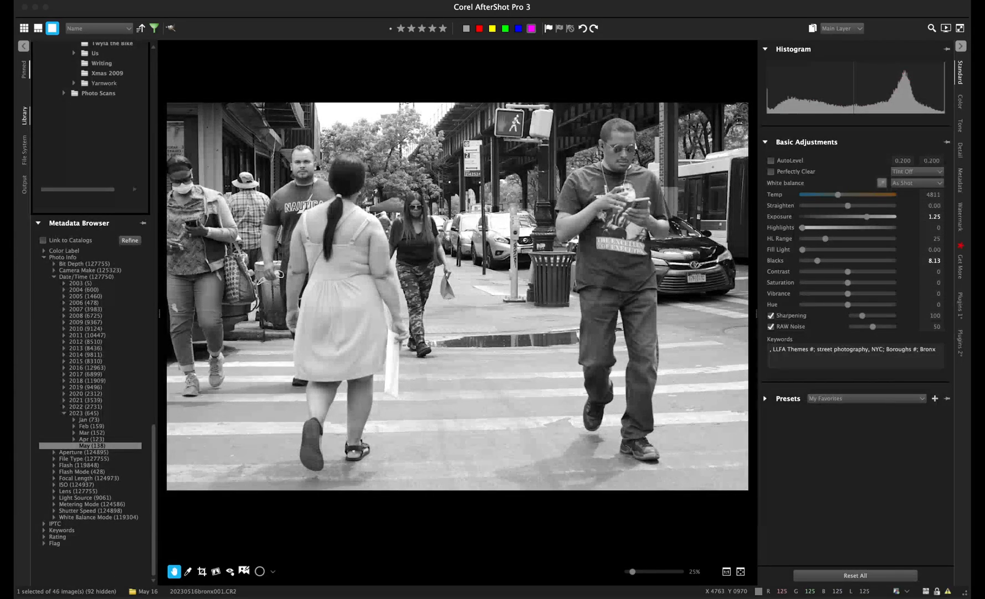
key(f)
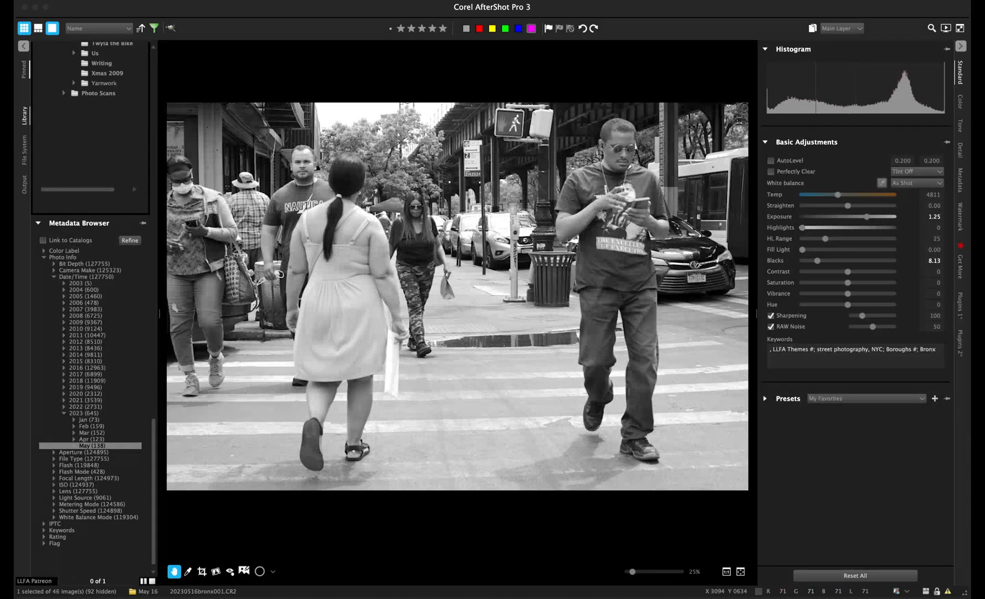
click(24, 29)
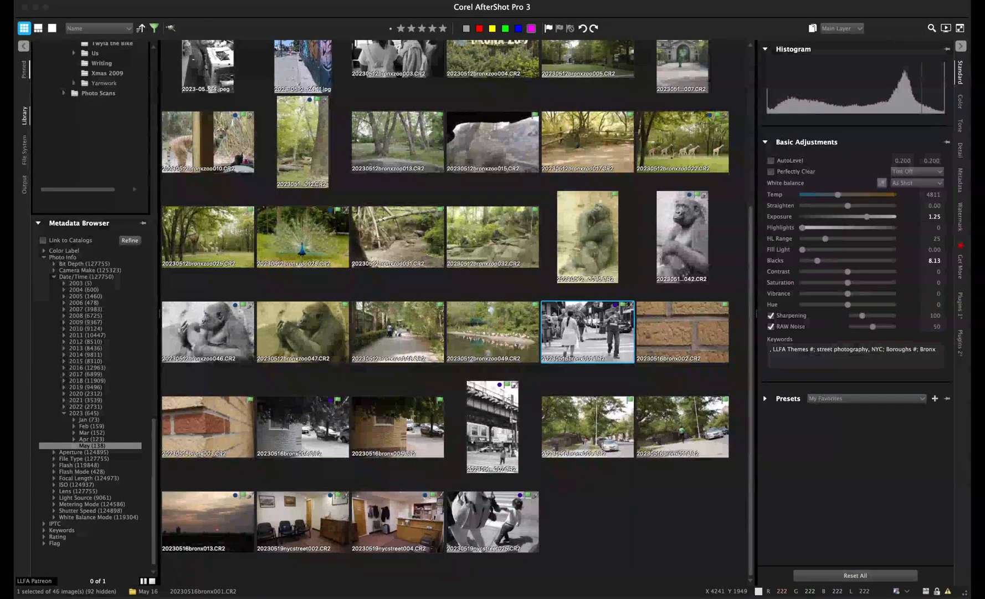